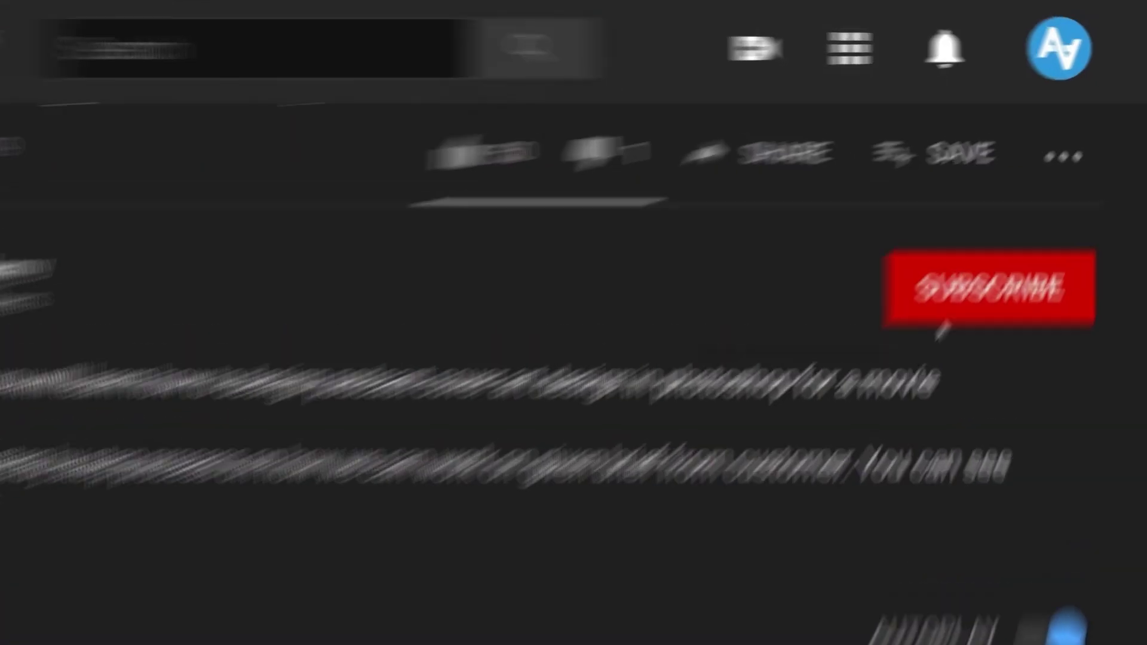
Subscribe to the channel and set its notifications to All.
click(1069, 257)
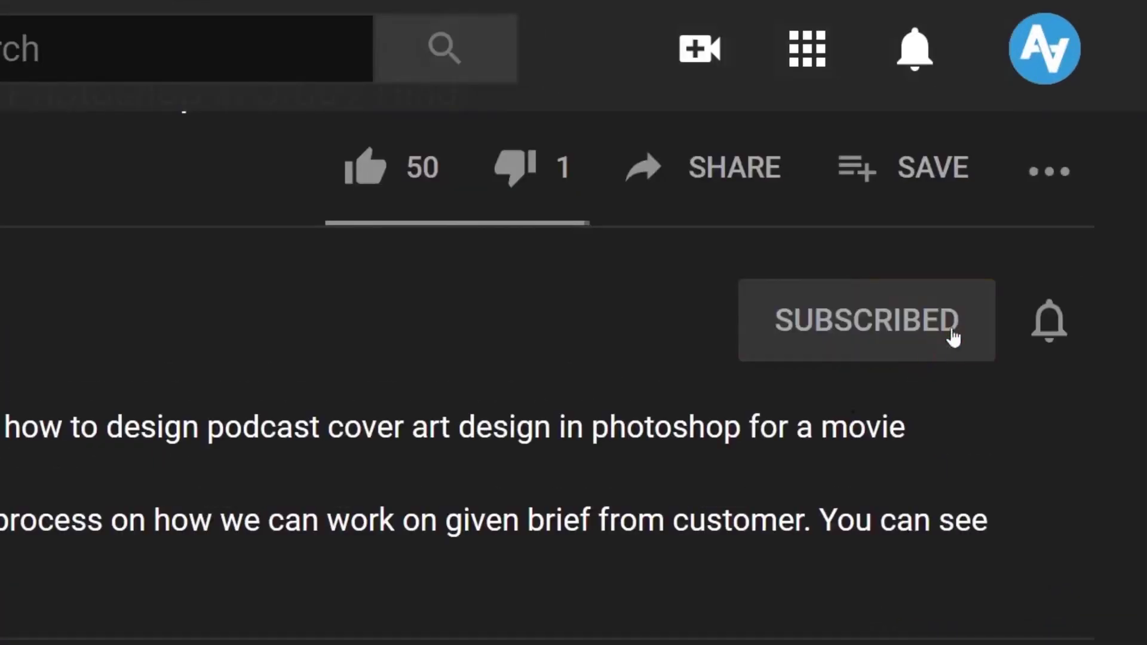
click(1023, 326)
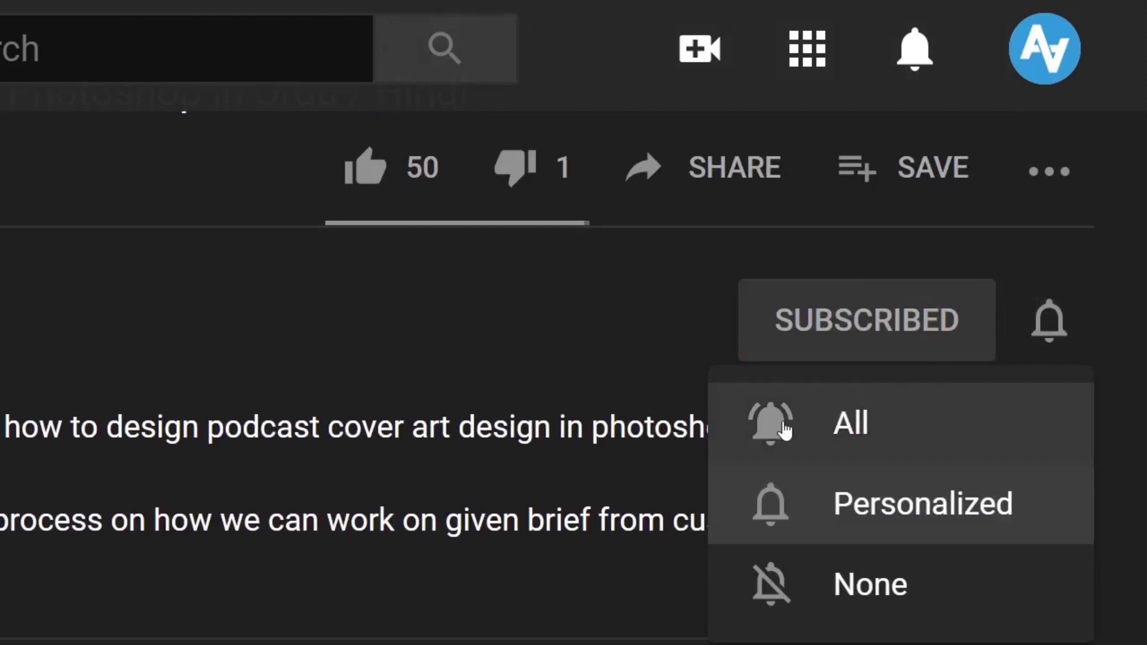
click(857, 431)
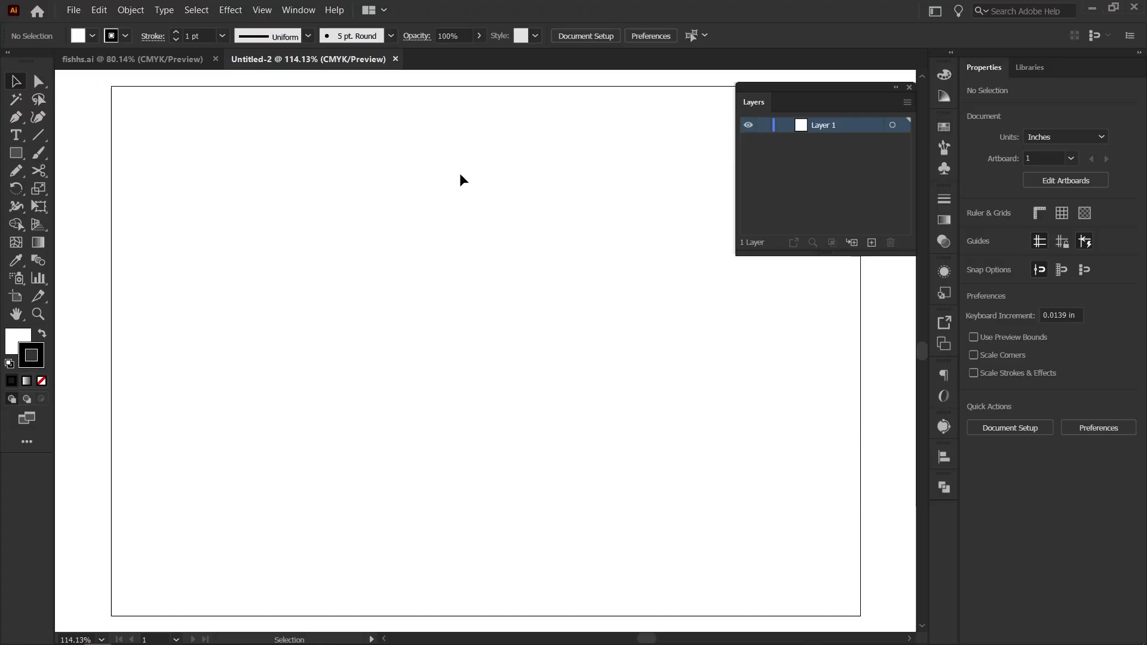
Open Pathfinder as a floating panel near the artboard's upper-right corner and dock the Layers panel as an icon.
click(298, 11)
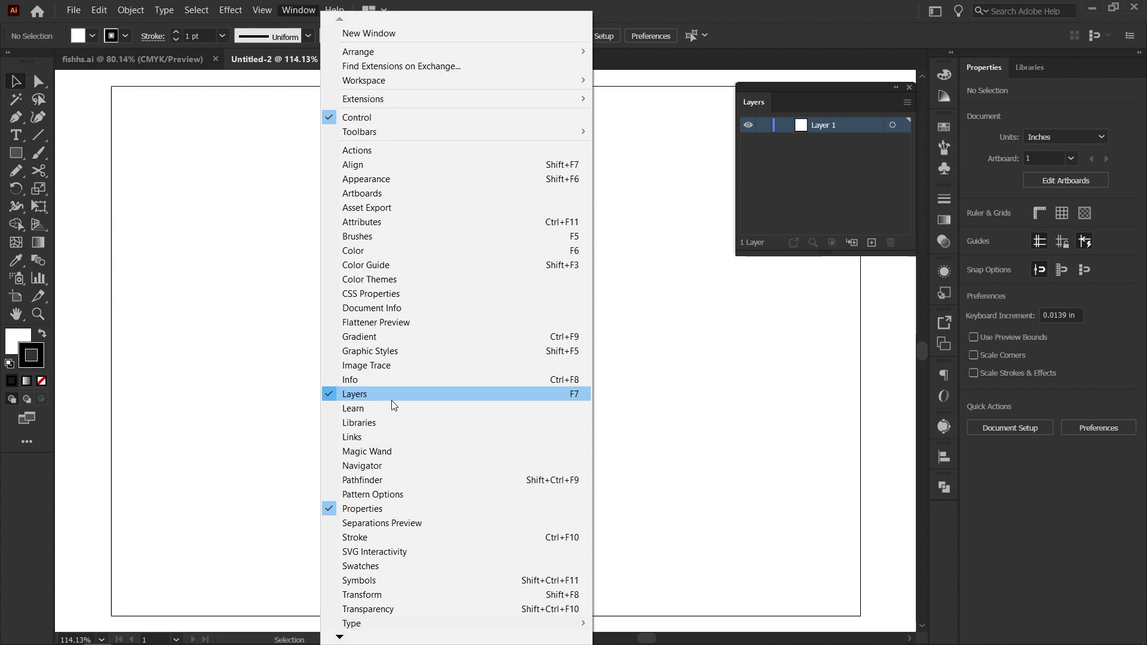
click(364, 483)
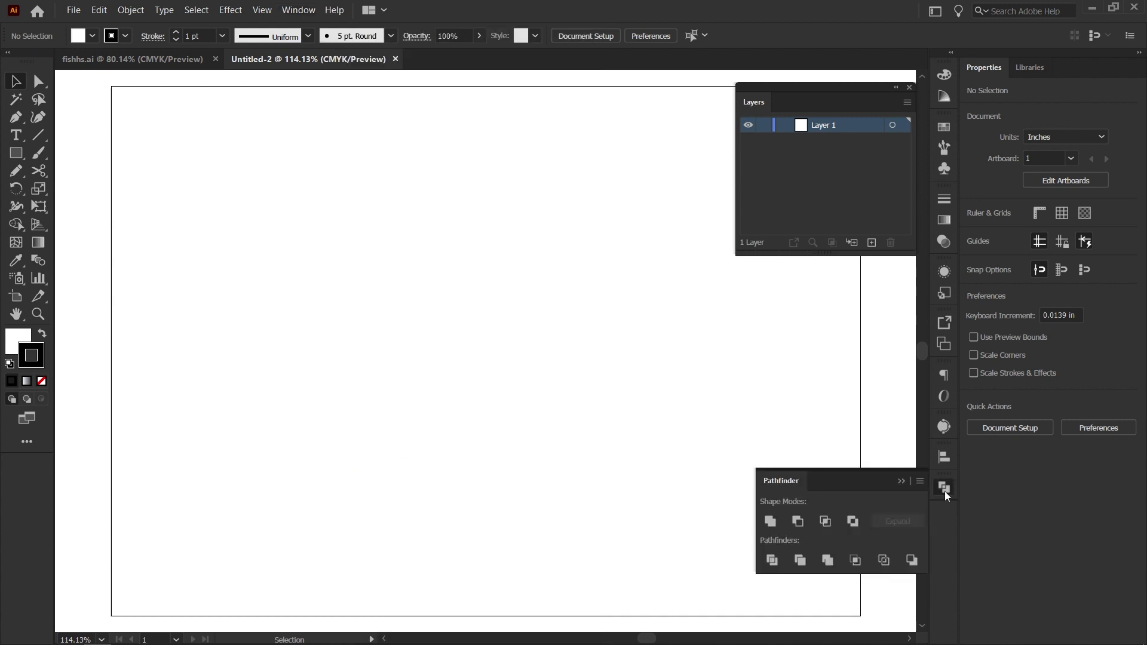
drag(851, 493, 521, 288)
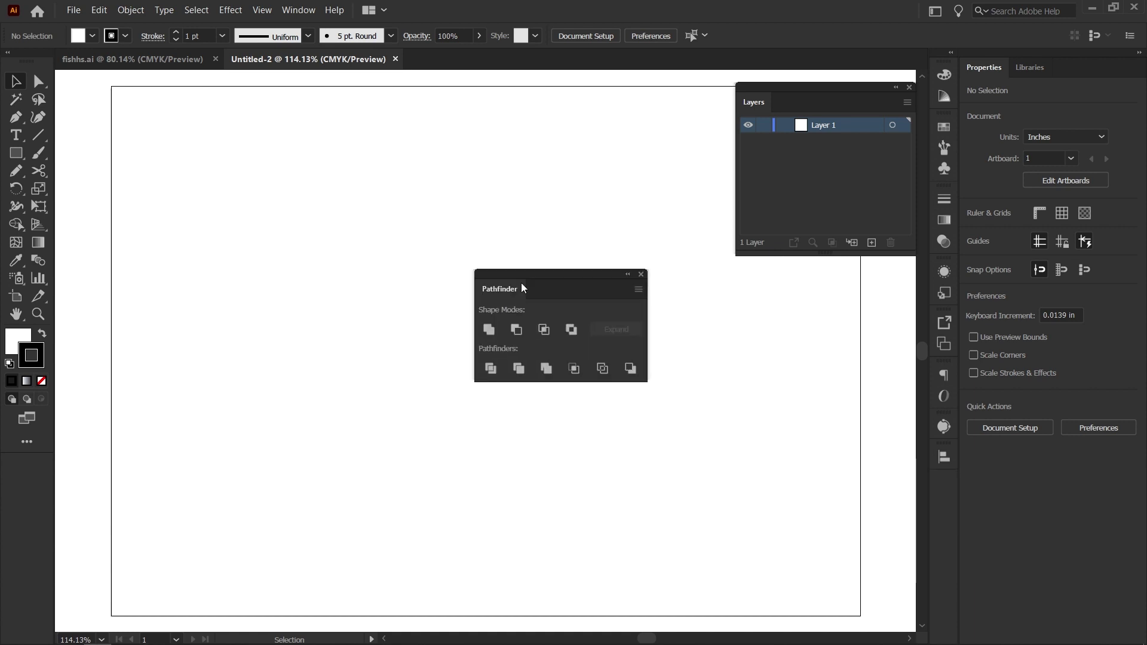
drag(756, 106, 941, 497)
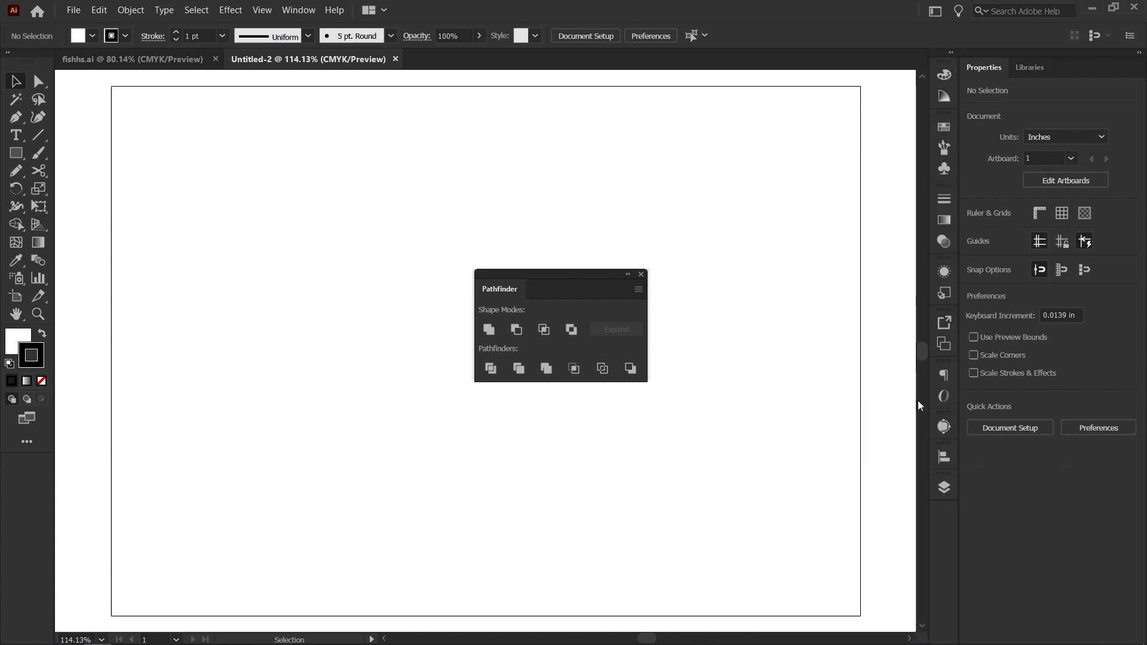
drag(582, 278, 802, 104)
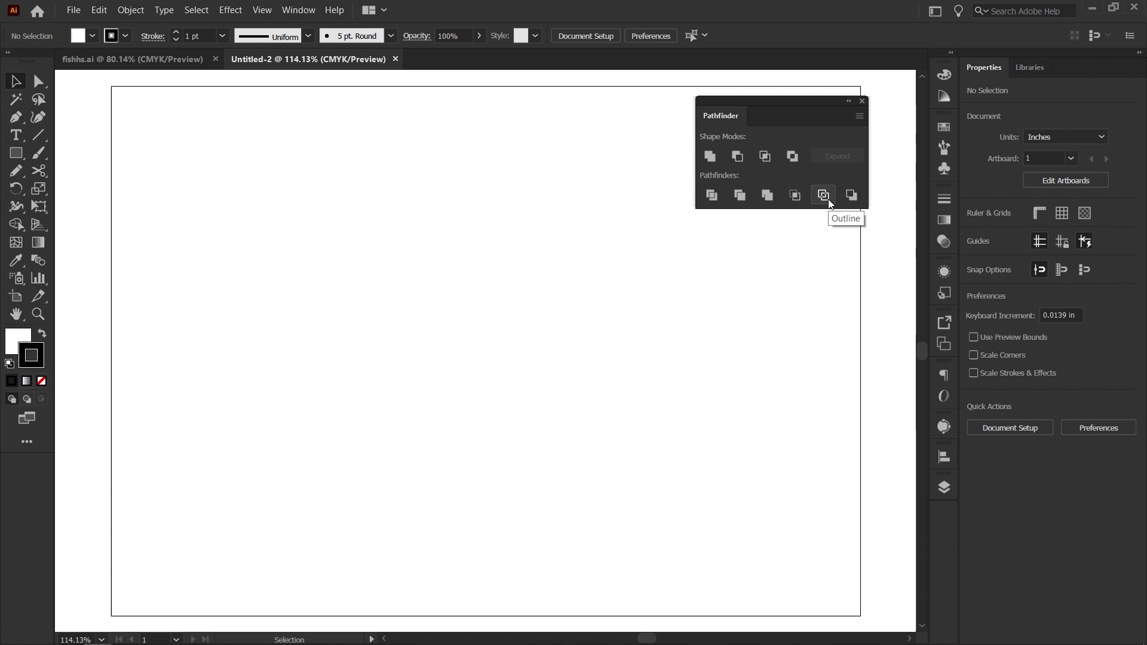
Draw a circle about 2.3 in in diameter in the left half of the artboard with the Ellipse tool.
click(16, 153)
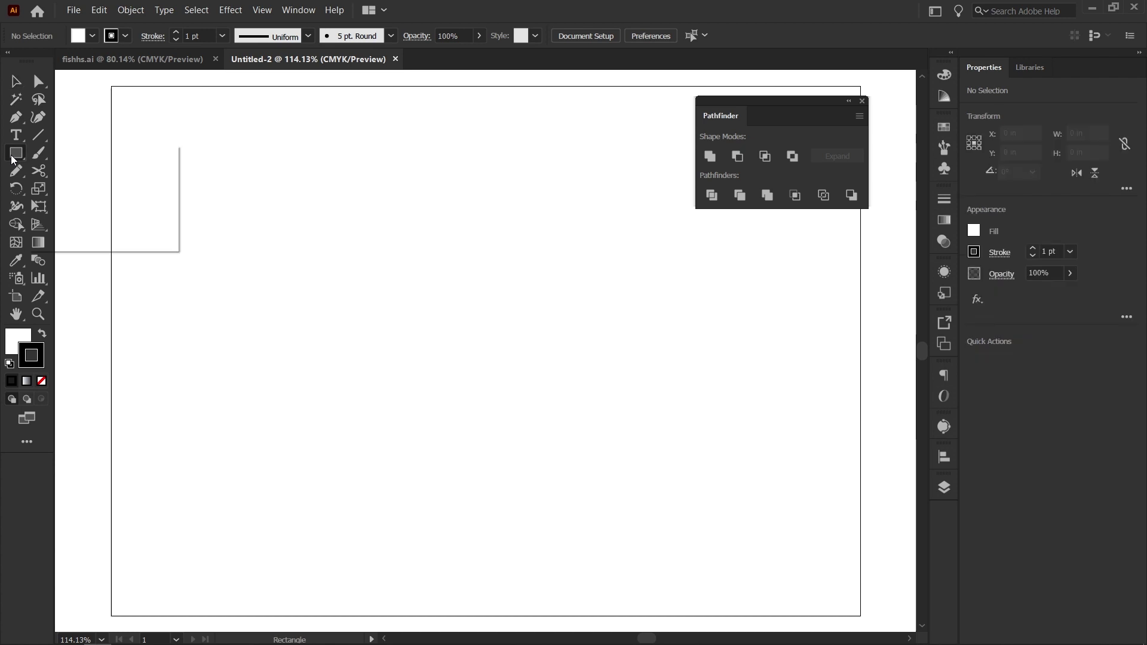
click(95, 188)
drag(234, 224, 380, 363)
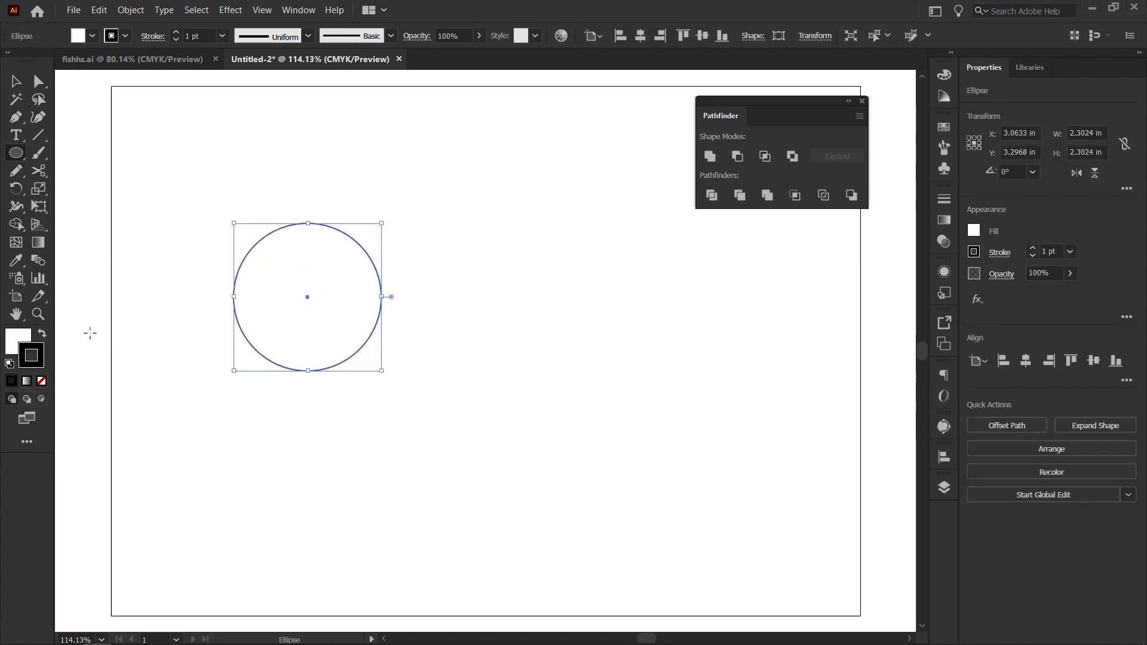
Fill the circle with cyan 00efef and remove its stroke.
double_click(14, 346)
mouse_move(571, 266)
mouse_down()
mouse_move(630, 150)
mouse_move(700, 115)
mouse_up()
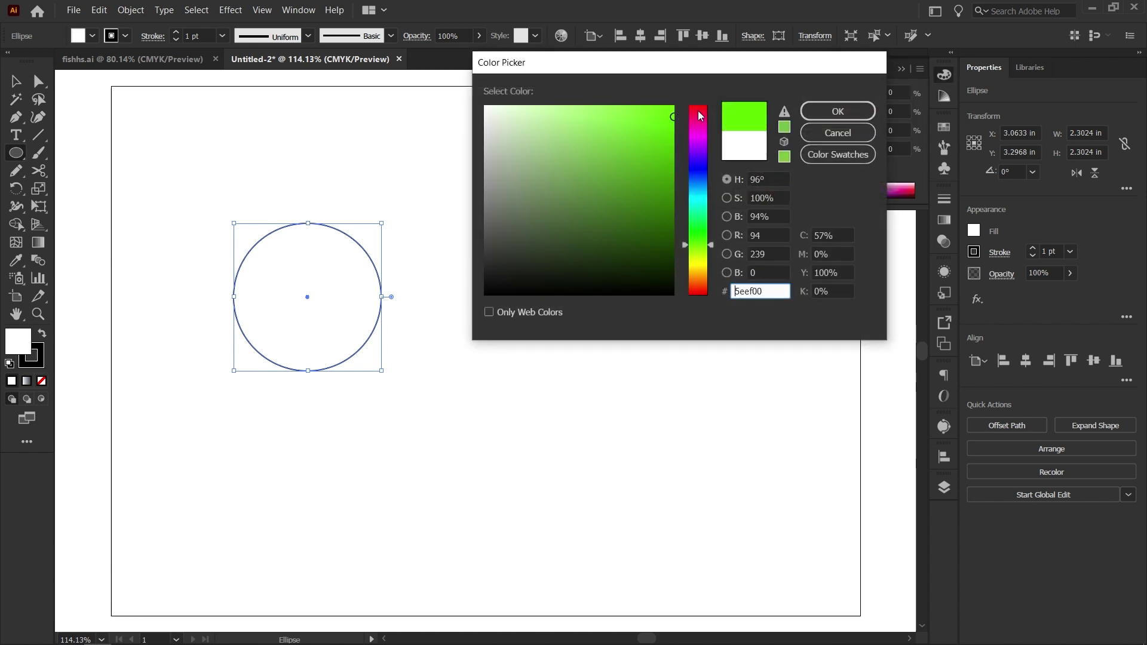
drag(704, 240, 709, 201)
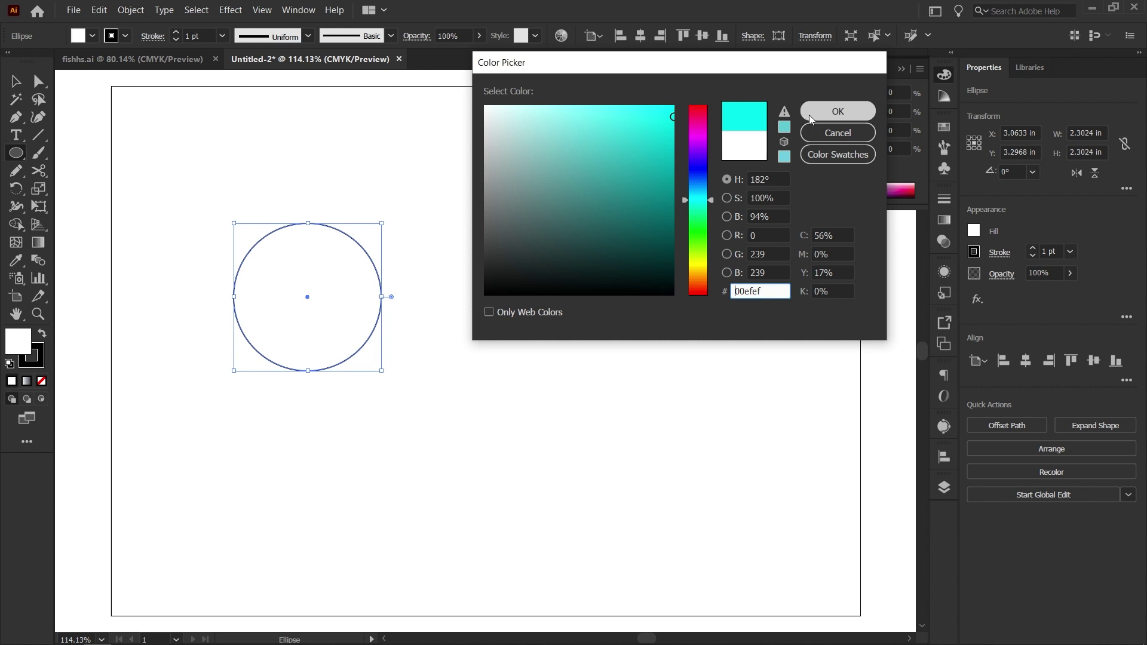
click(837, 111)
click(42, 363)
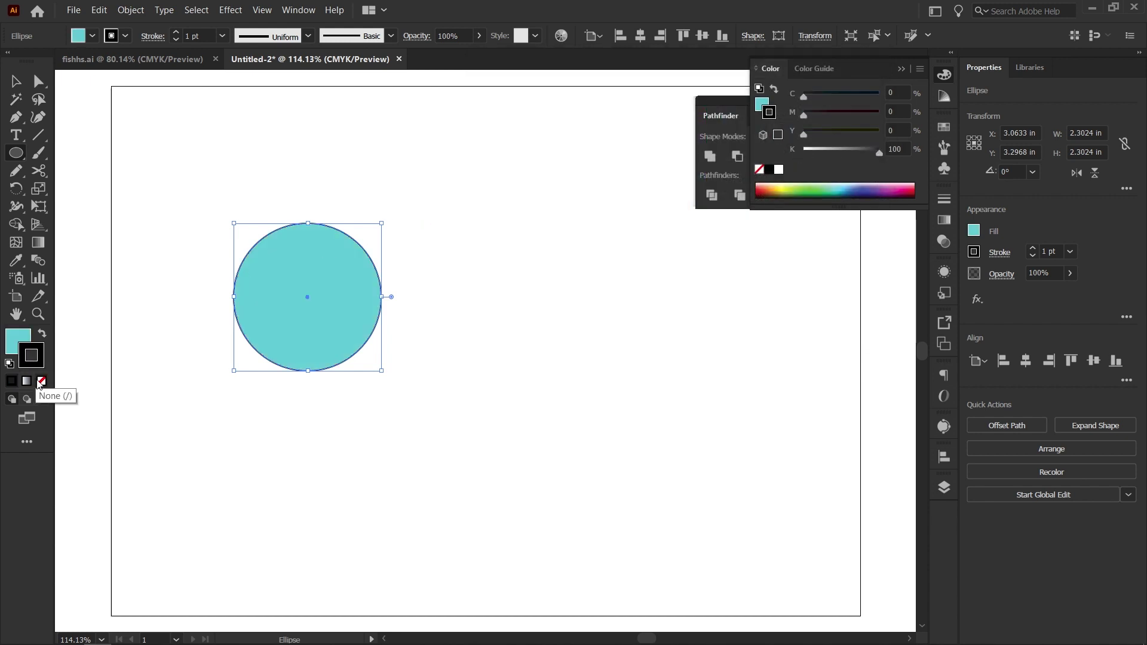
click(41, 381)
Move the circle slightly down and place a copy about 1.37 in to its right, overlapping the original.
click(16, 81)
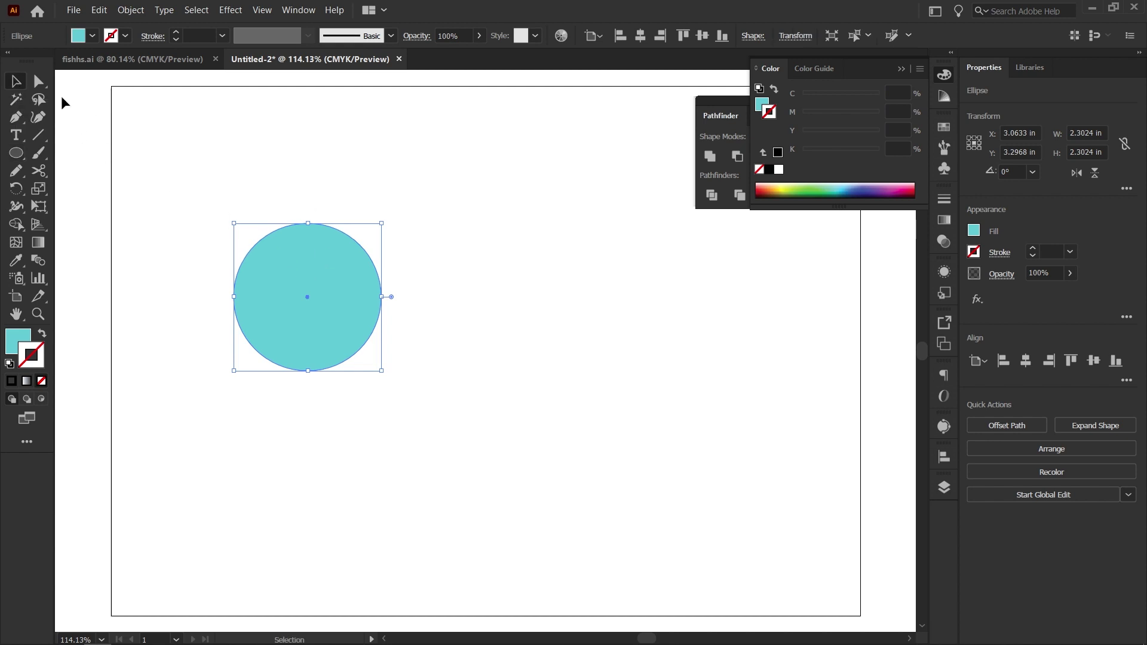
drag(324, 288, 328, 336)
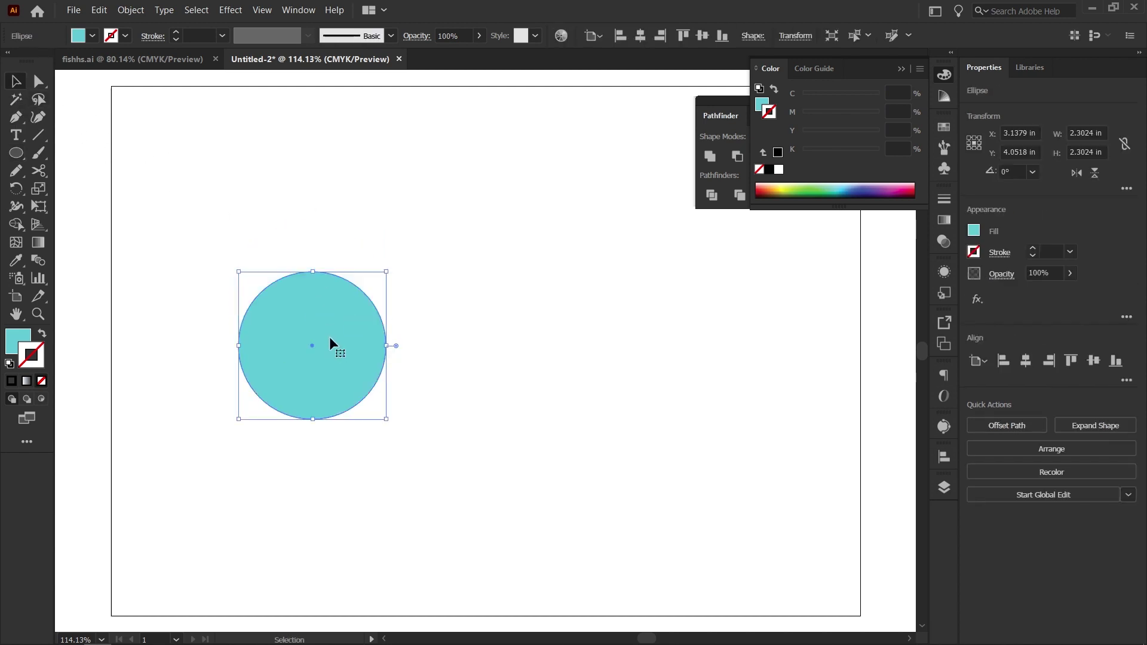
drag(333, 350, 422, 348)
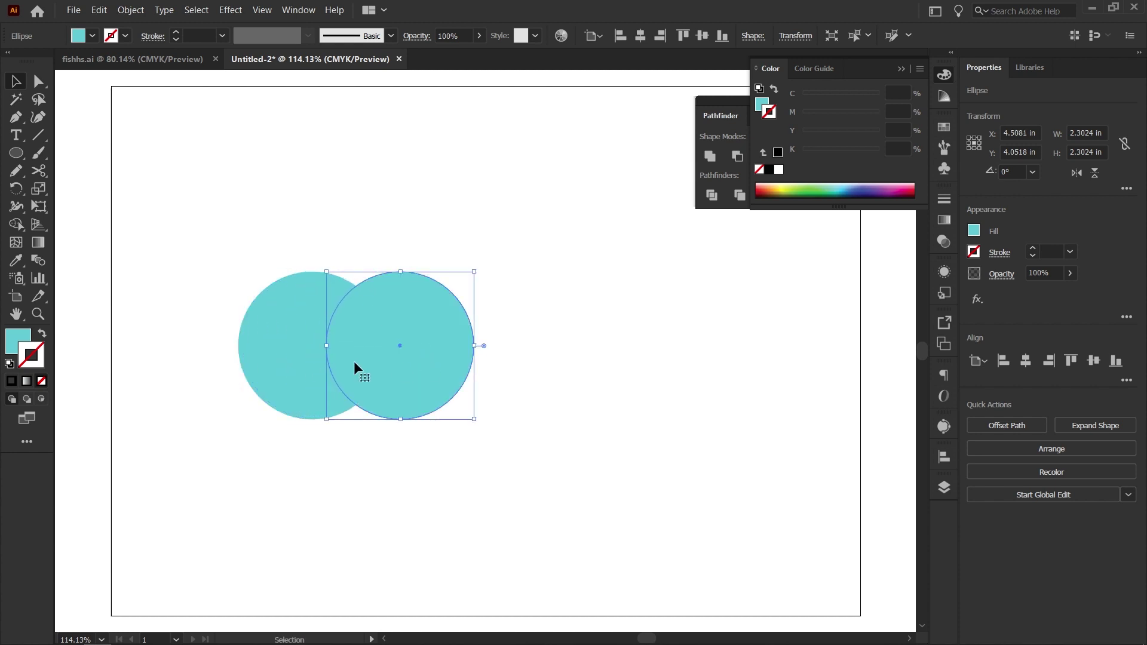
Fill the copied circle with yellow-green d3d363.
double_click(12, 349)
click(697, 264)
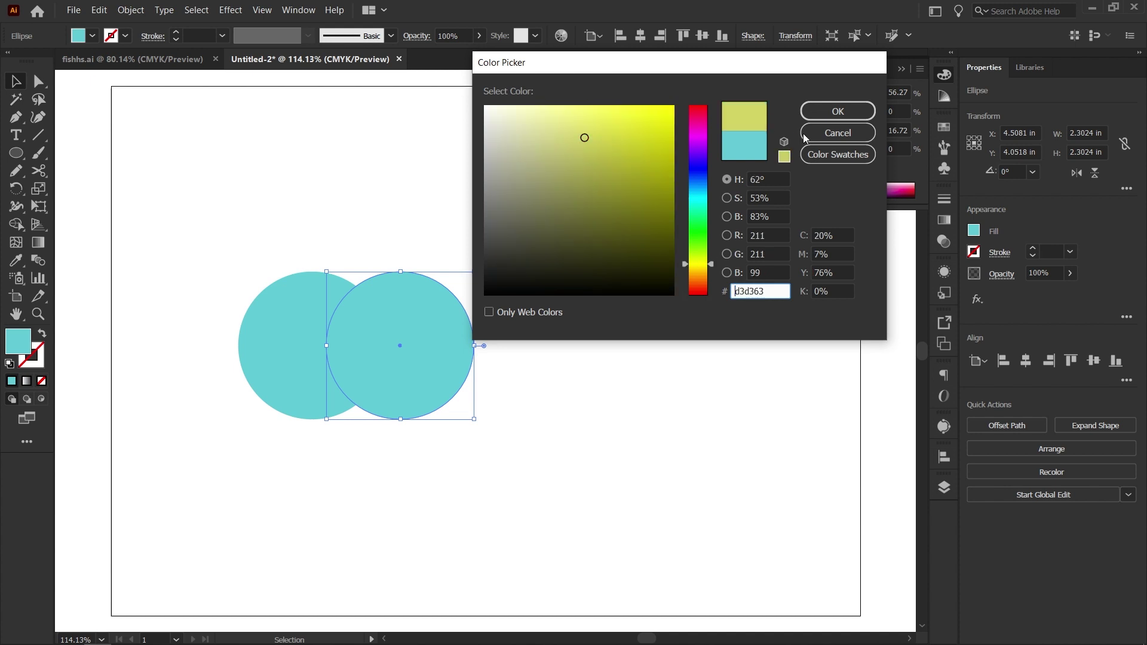
click(837, 111)
Move both overlapping circles together down and to the right, closer to the middle of the artboard.
drag(479, 451, 278, 279)
drag(414, 370, 311, 194)
drag(154, 314, 453, 434)
drag(410, 392, 497, 468)
key(ctrl+space)
drag(412, 398, 495, 368)
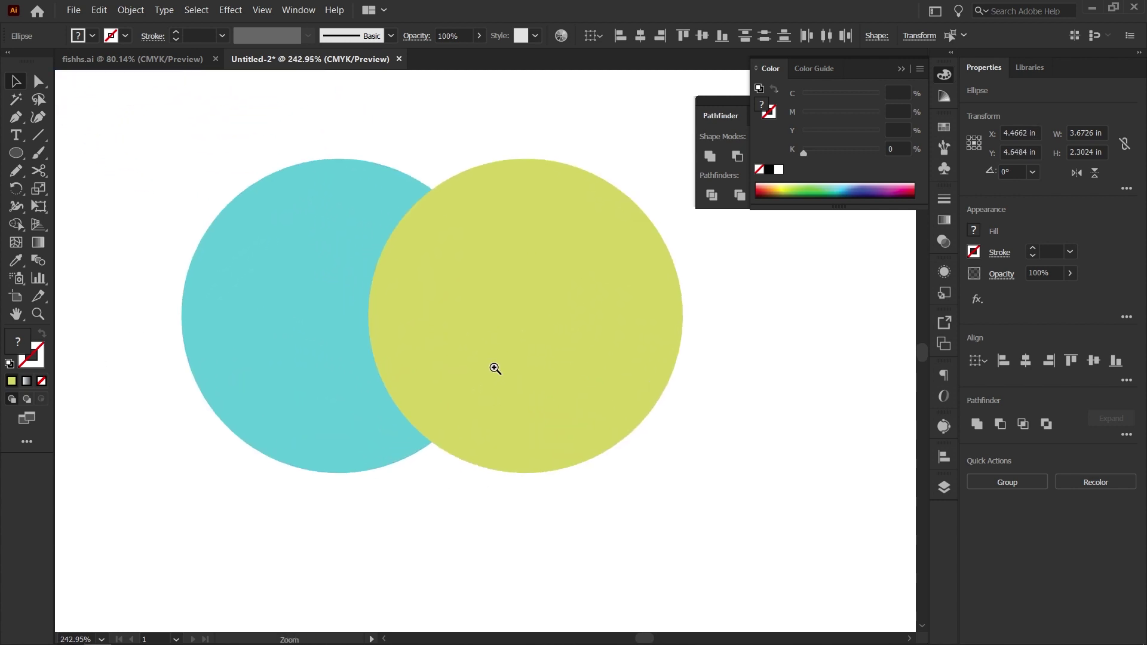
Collapse the Color panel and shift the Pathfinder panel slightly away from the circles.
click(942, 81)
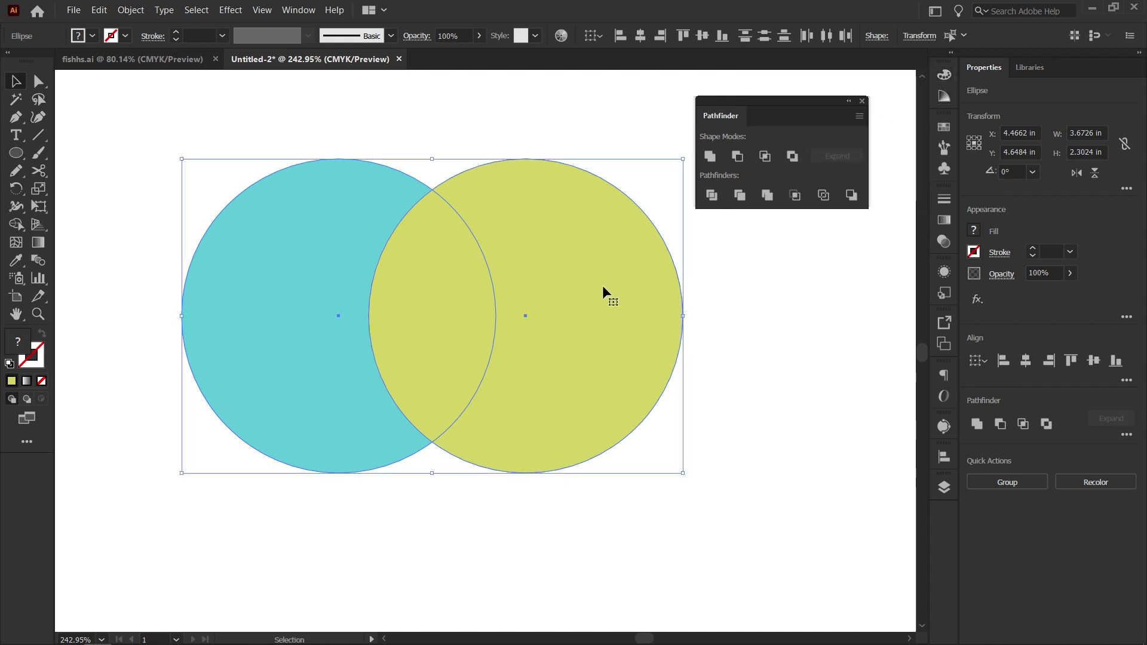
drag(489, 290, 496, 304)
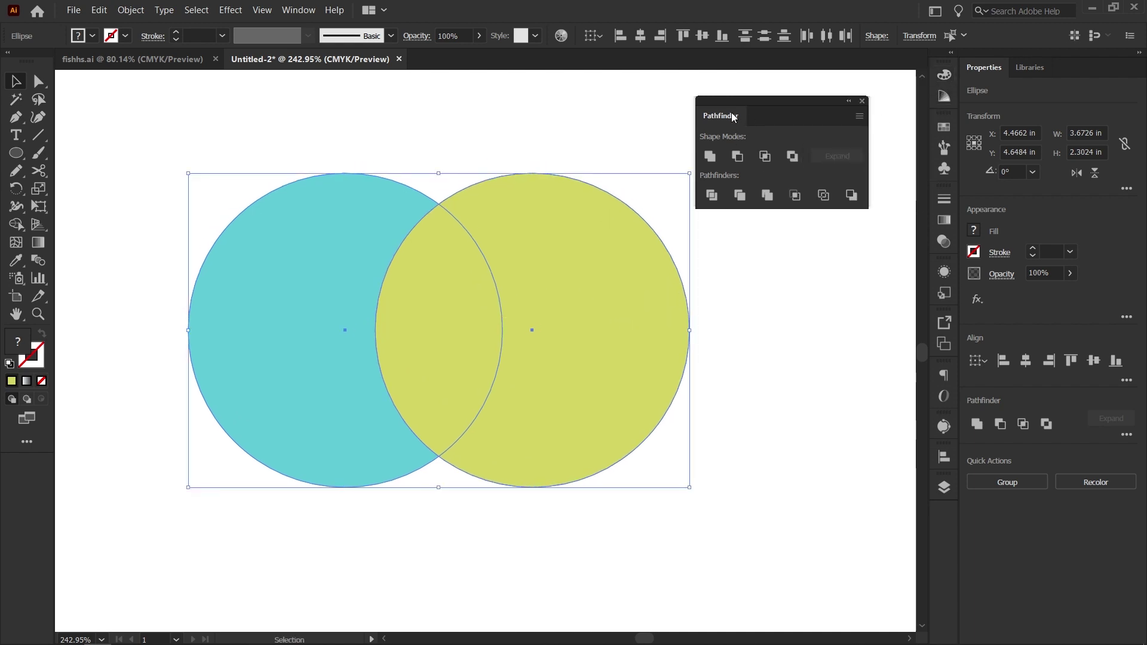
drag(719, 113, 740, 108)
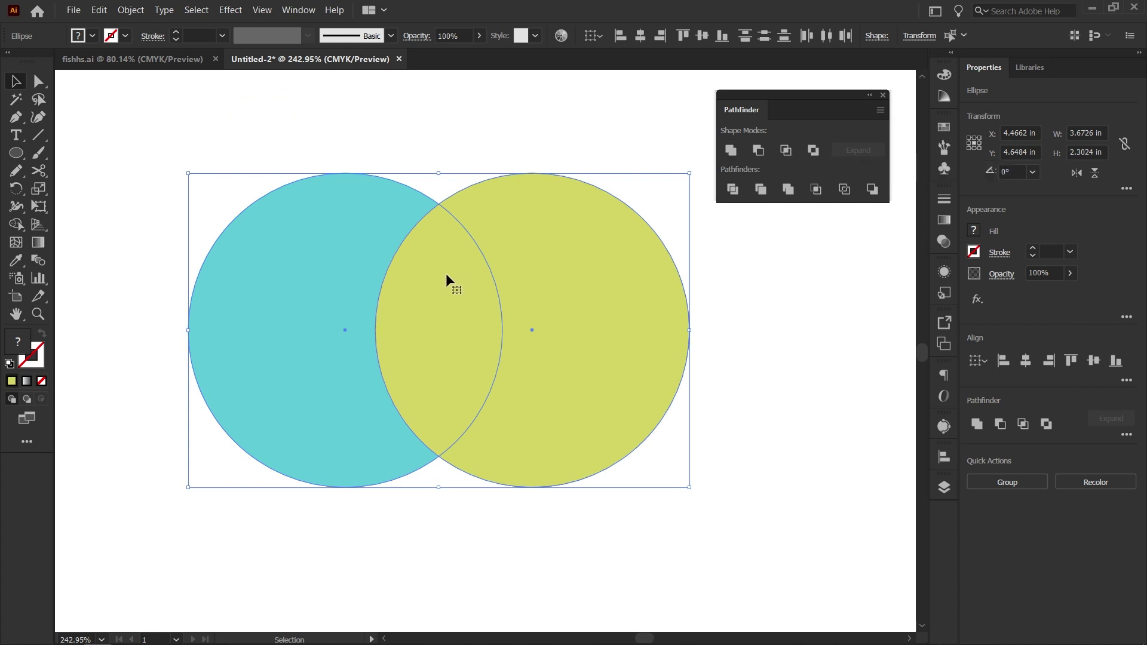
Group the two circles, try moving the group as one object, and undo the move.
right_click(446, 275)
click(501, 356)
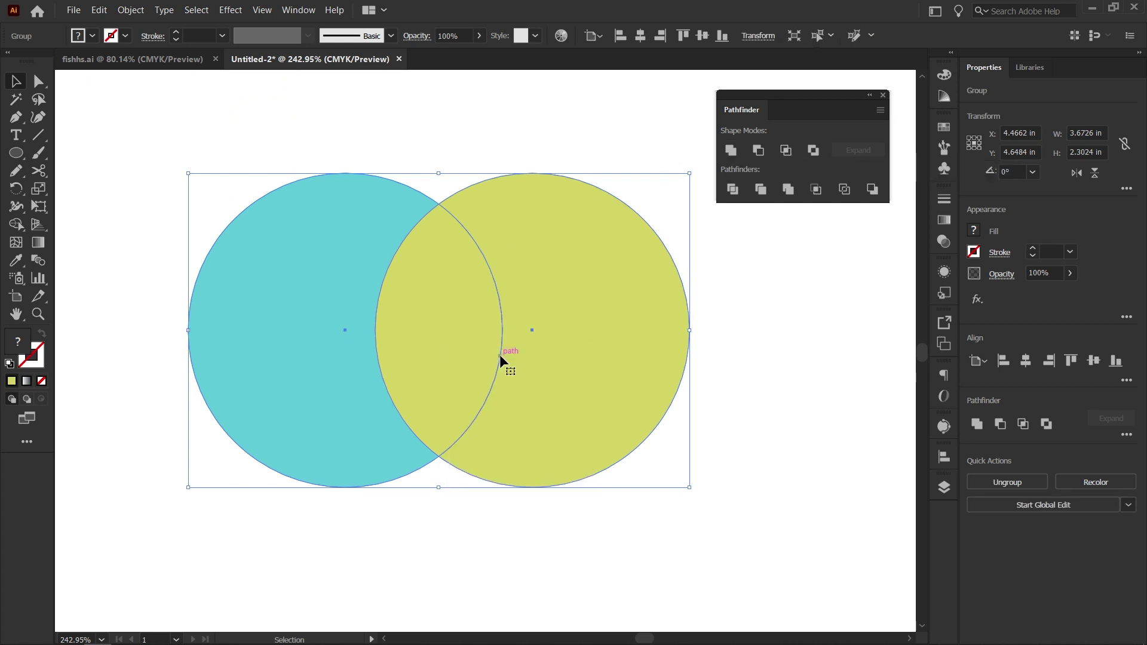
click(733, 373)
drag(594, 384, 561, 397)
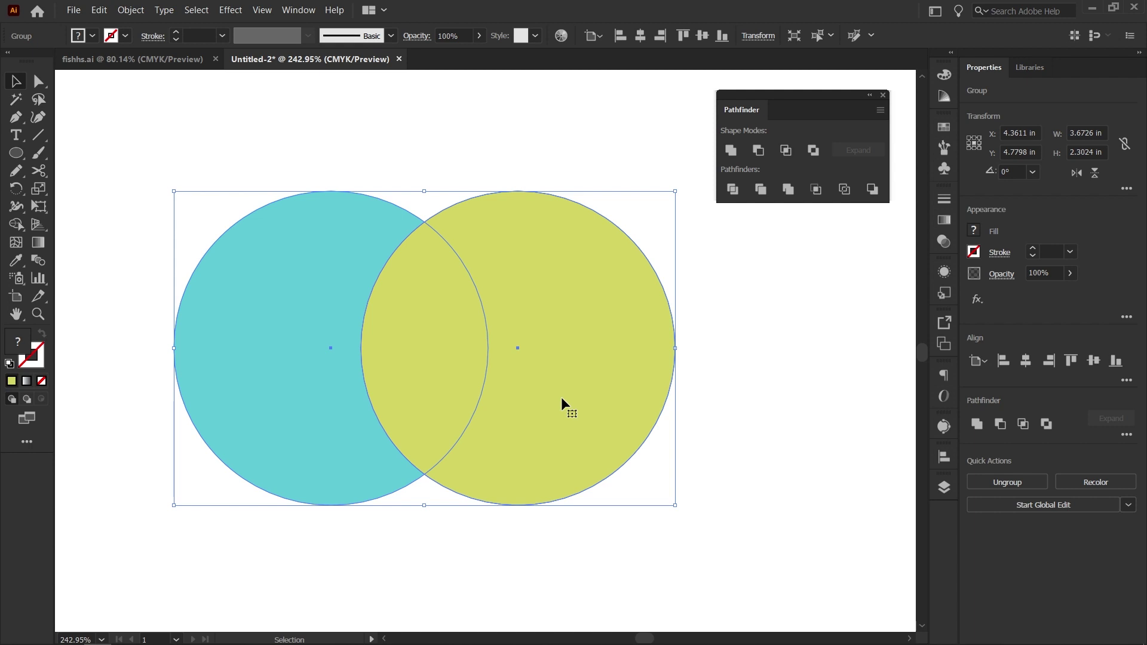
key(ctrl+z)
key(ctrl+z)
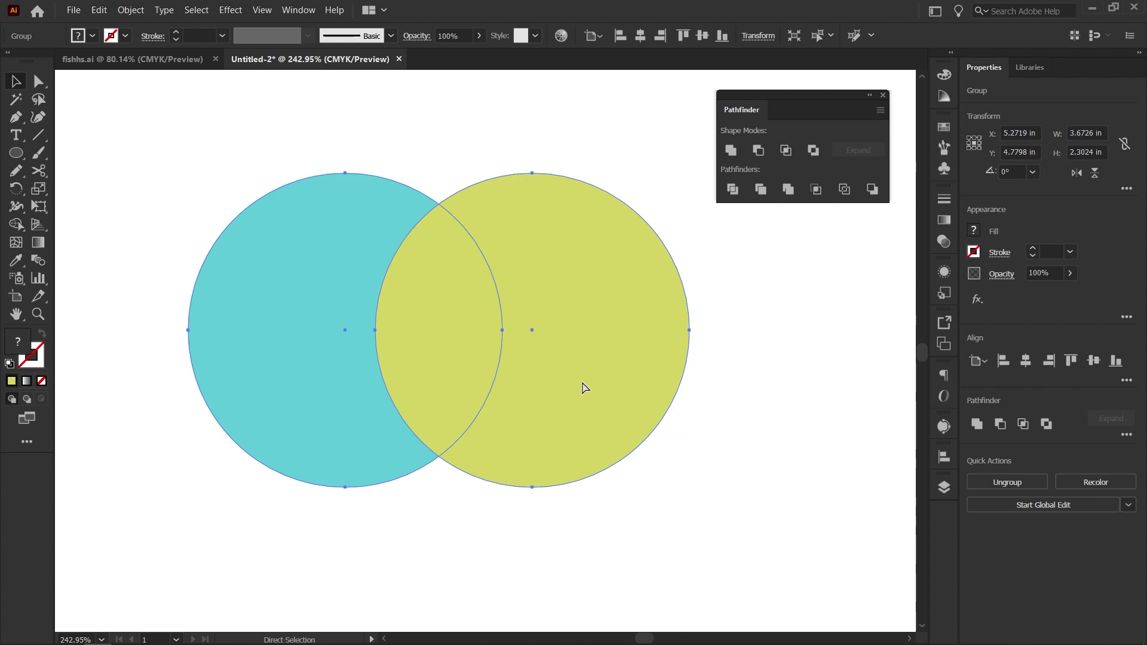
Try the Unite shape mode on the two circles with the yellow-green one in front, and undo it.
click(730, 151)
key(ctrl+z)
click(776, 399)
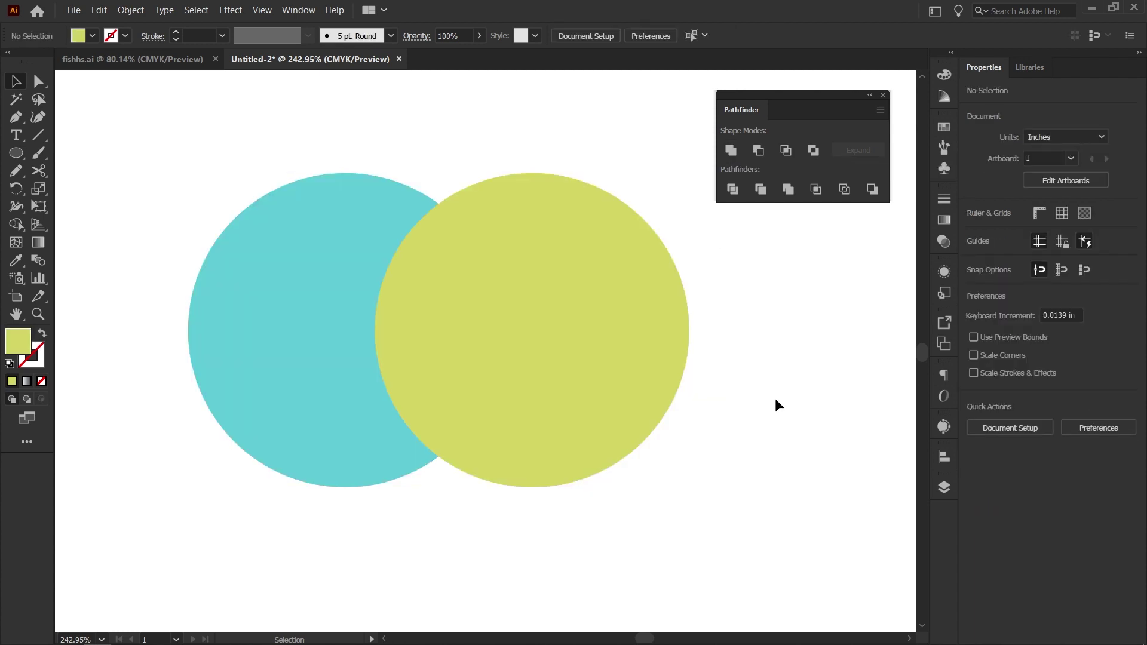
click(580, 325)
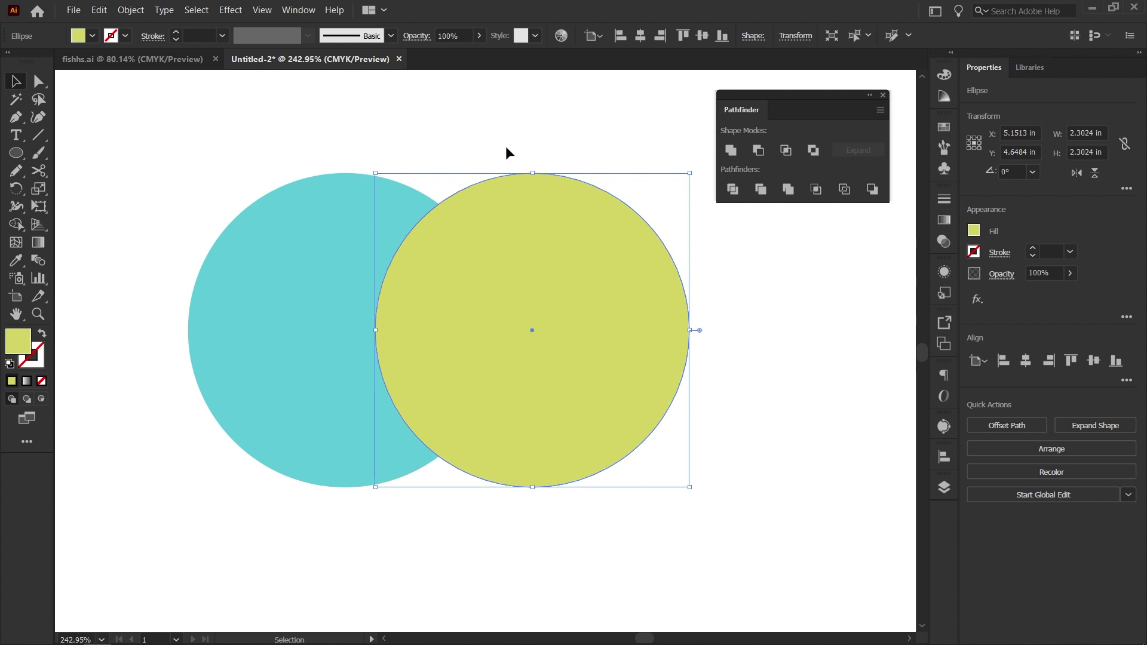
shift+click(323, 370)
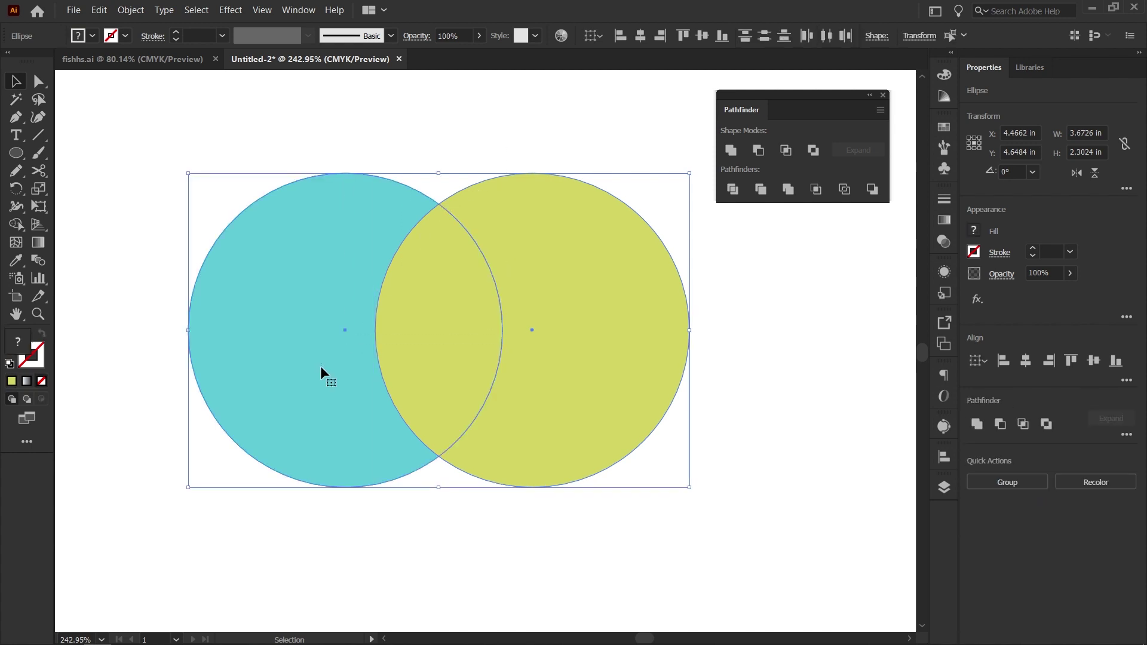
click(731, 150)
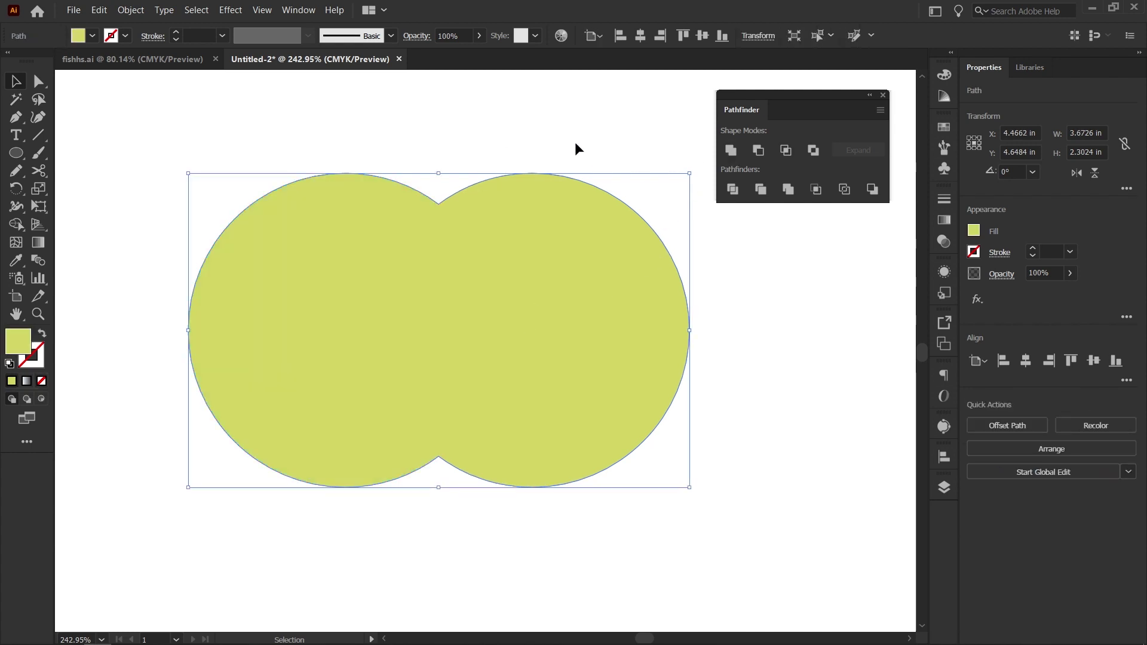
key(ctrl+z)
Bring the cyan circle to the front of the yellow-green circle.
click(329, 228)
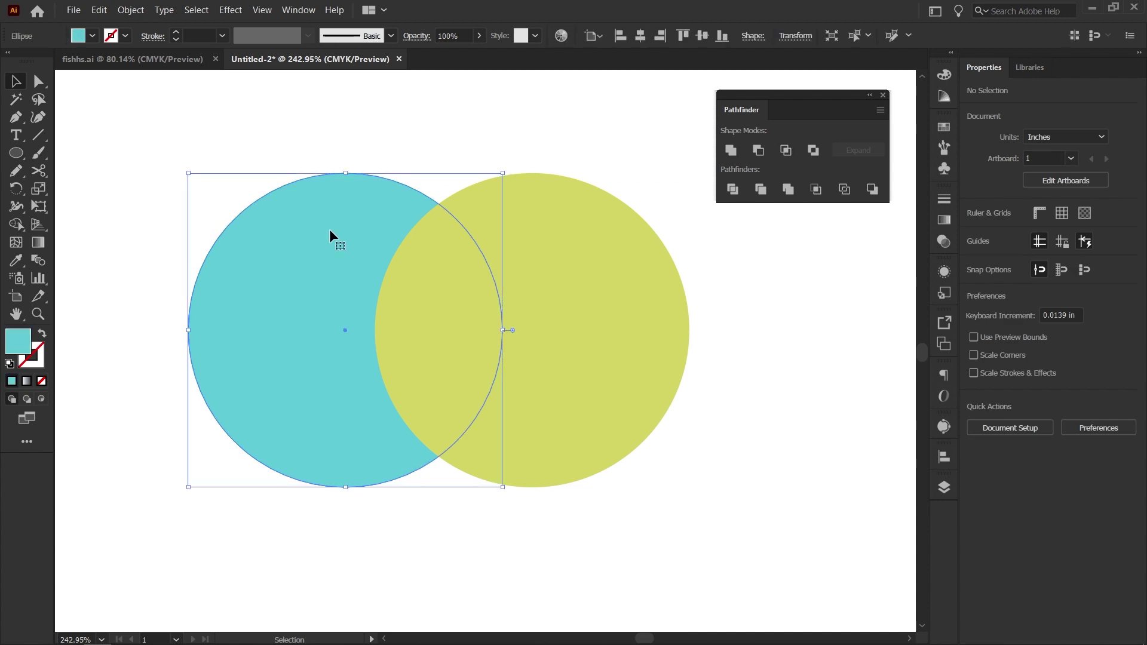
right_click(331, 234)
mouse_move(397, 467)
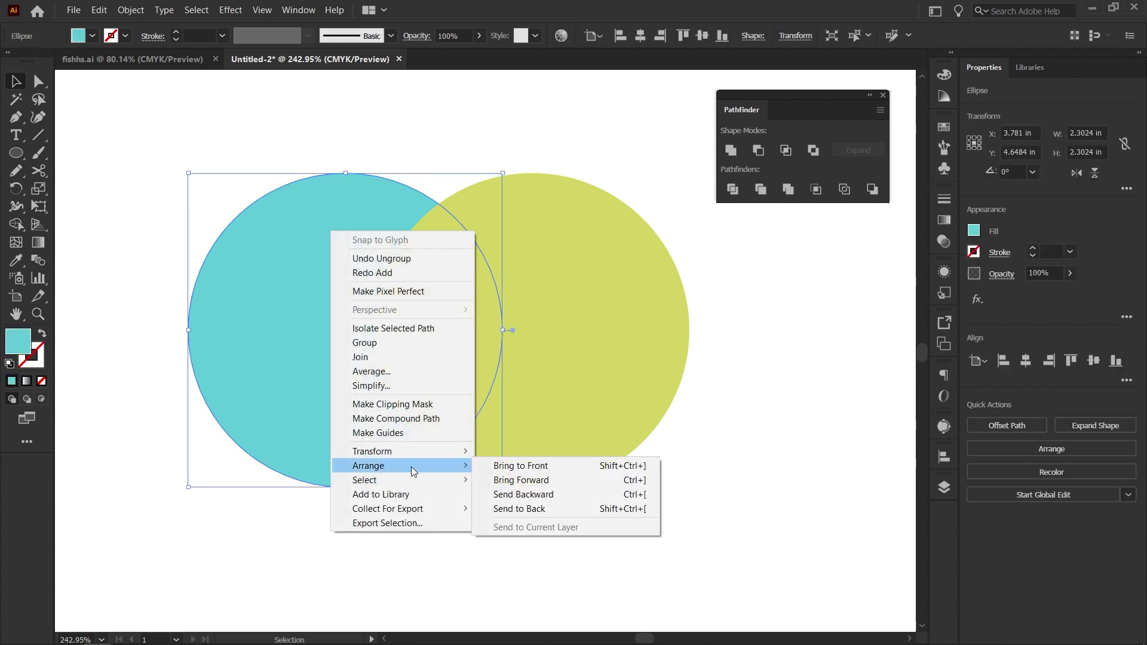
click(513, 465)
Try the Unite shape mode on both circles with the cyan one in front, and undo it.
drag(732, 476, 269, 249)
click(730, 151)
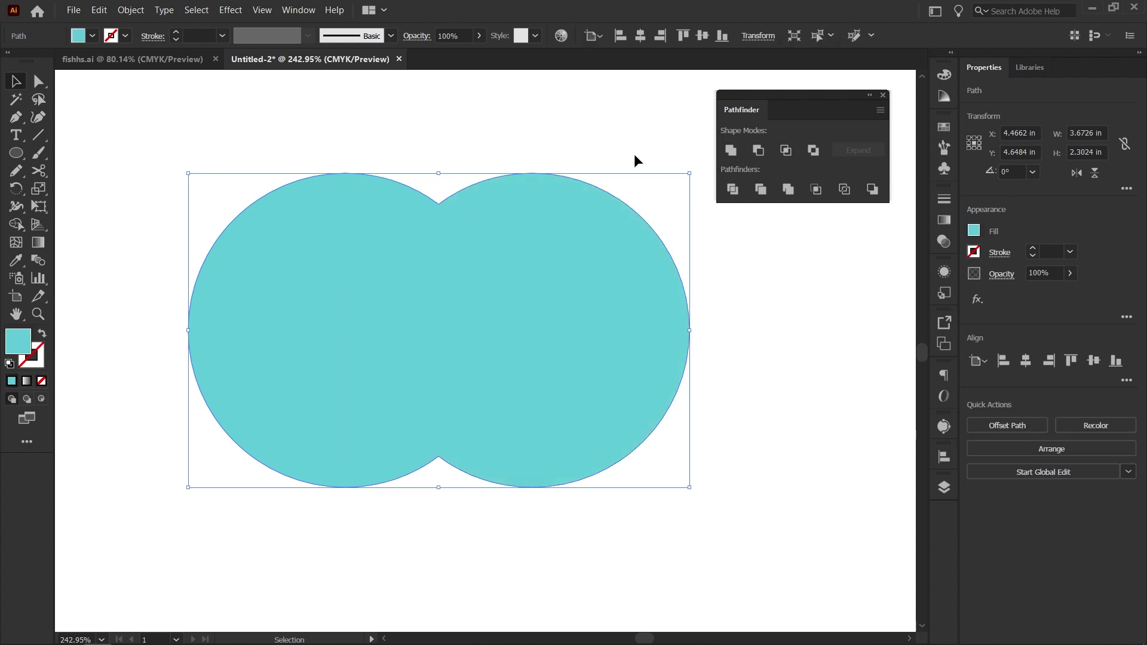
key(ctrl+z)
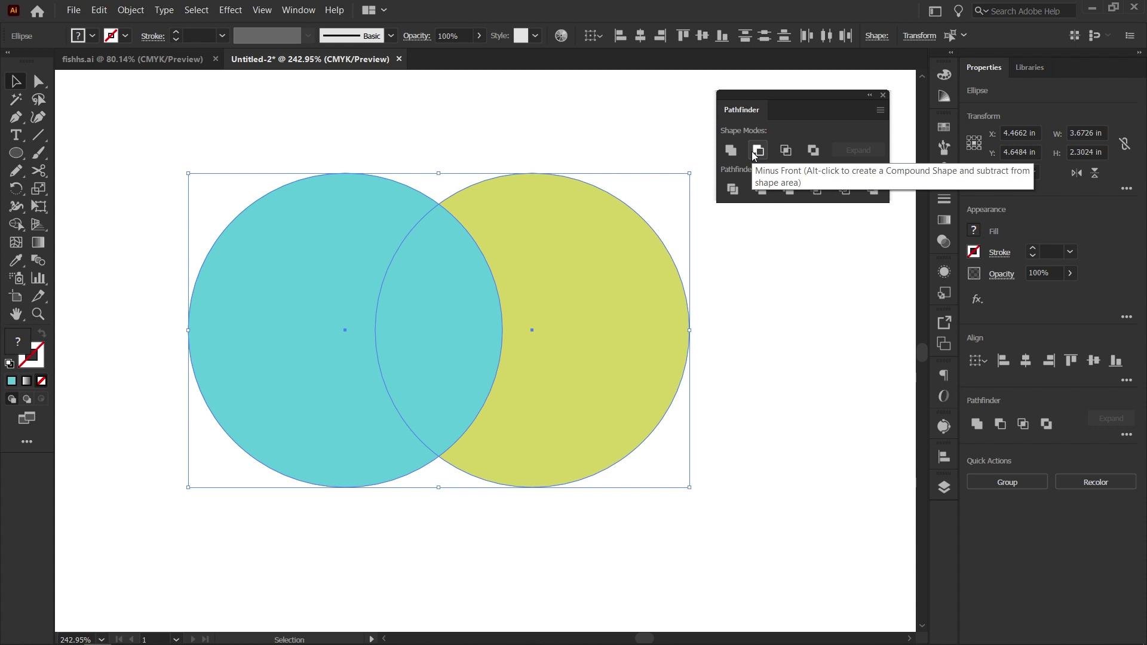
Select both circles and cut the cyan one out of the yellow-green one with Minus Front.
click(512, 141)
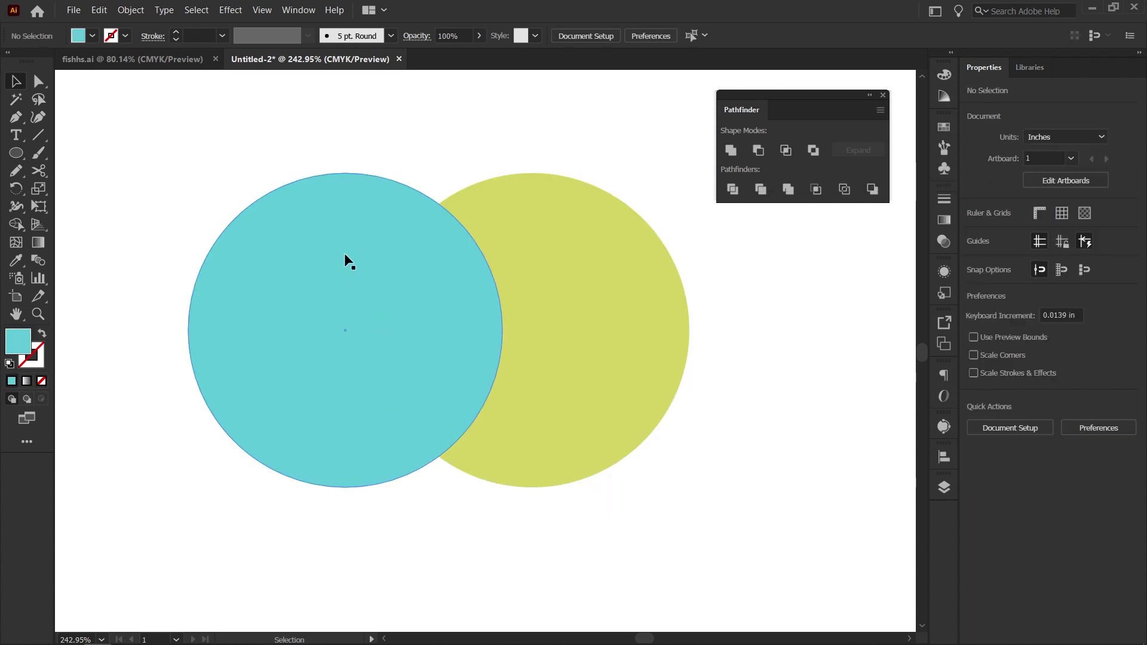
drag(512, 129, 341, 322)
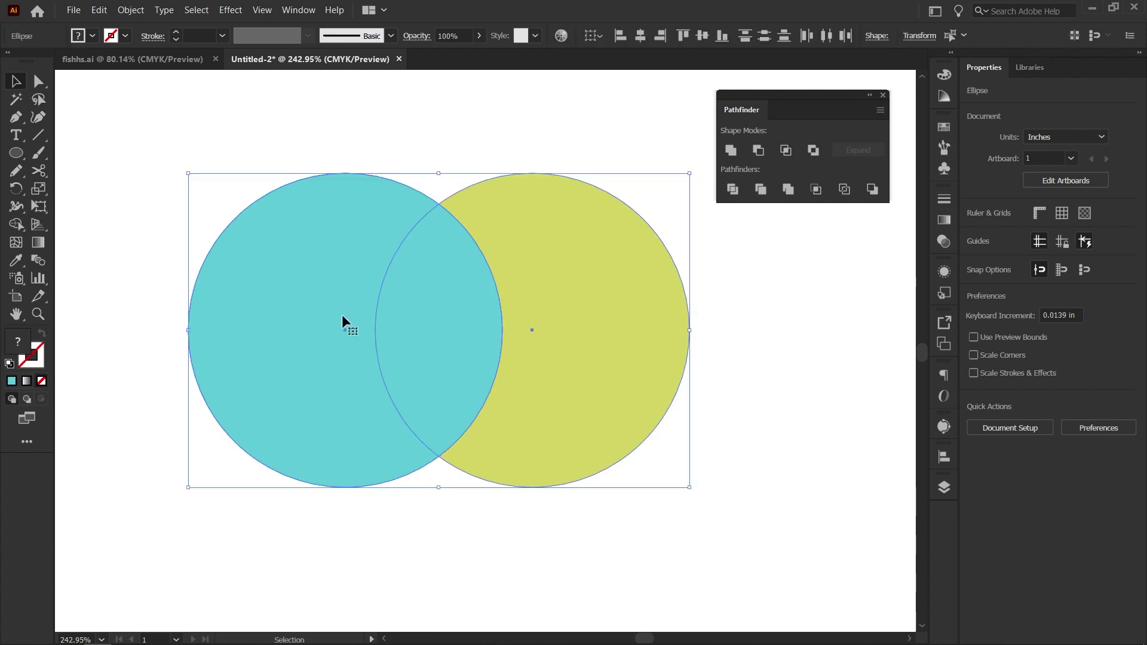
click(760, 156)
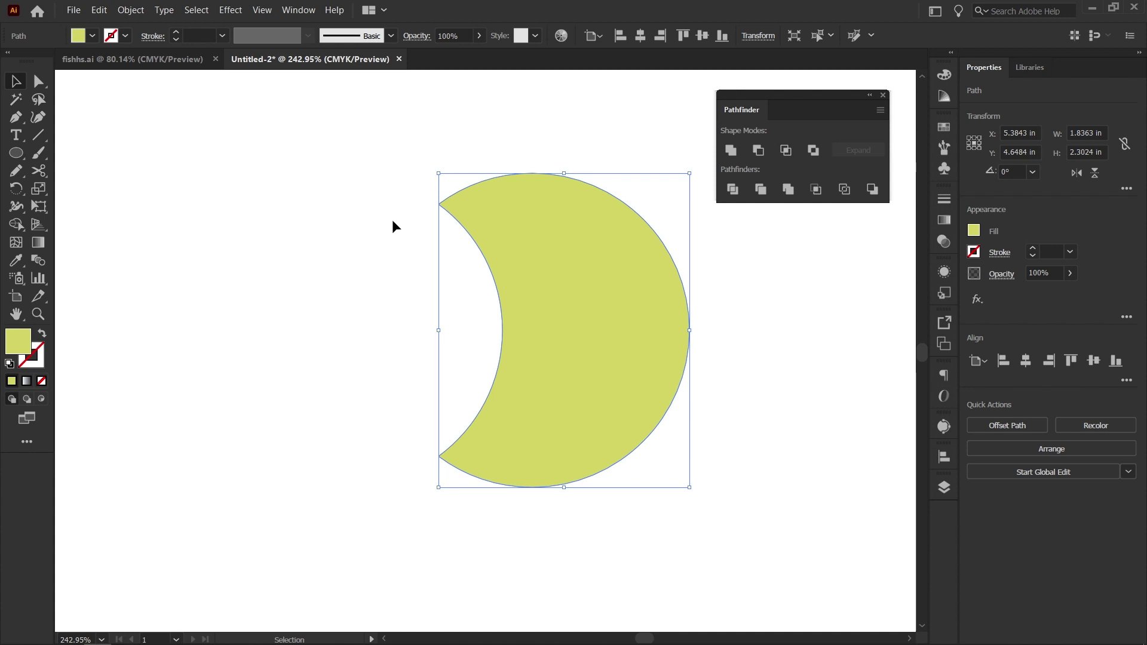
Undo the Minus Front cut, and try the Intersect shape mode on both circles before undoing it.
key(ctrl+z)
click(395, 162)
drag(364, 146, 569, 486)
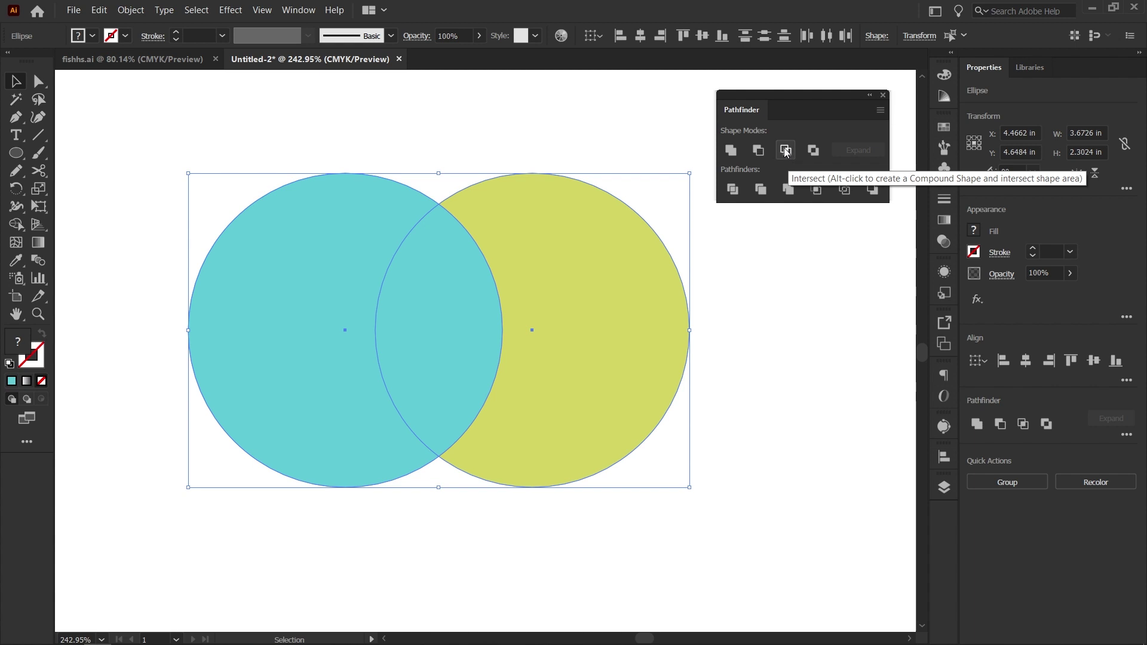
click(786, 152)
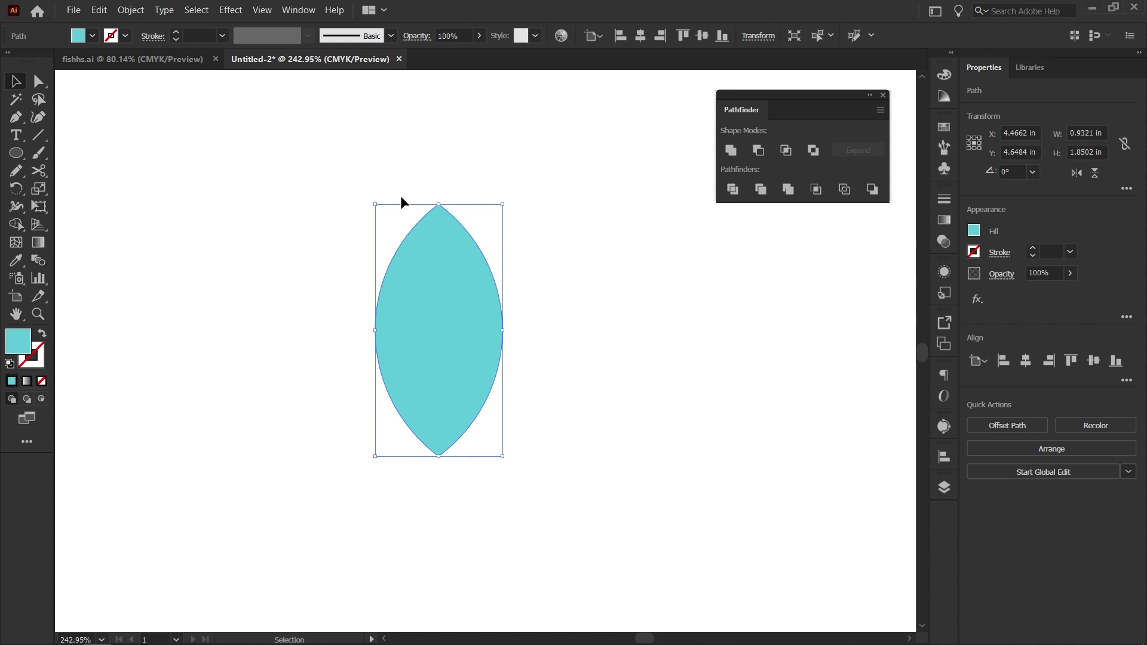
key(ctrl+z)
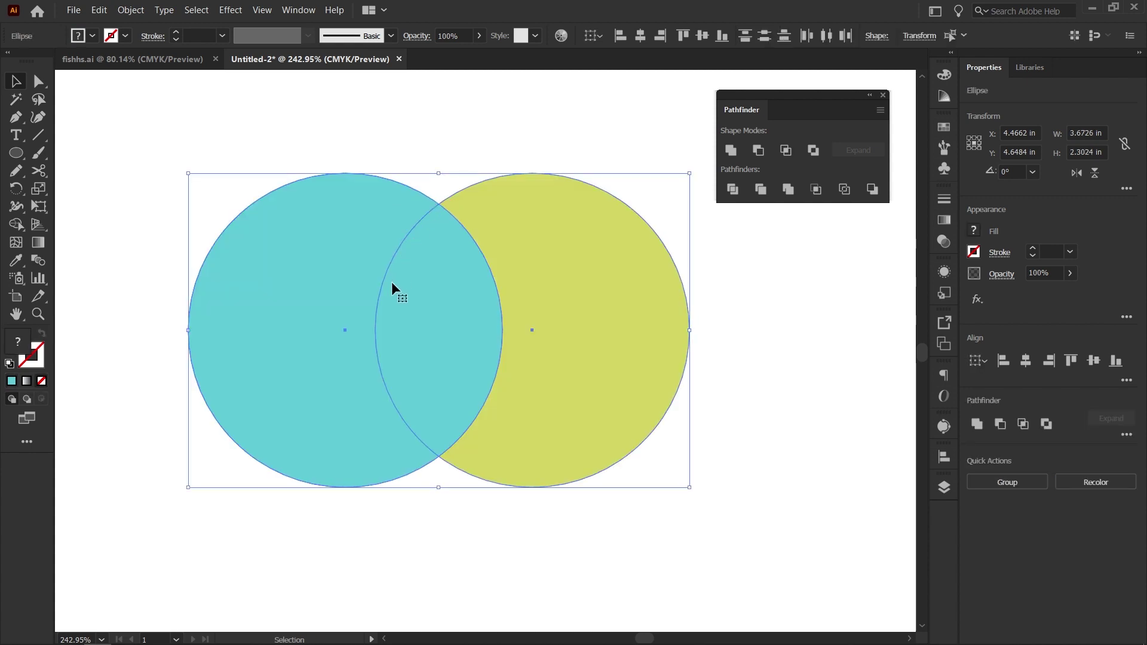
Swap fill and stroke on the cyan circle and the yellow-green circle to turn both into outlines.
click(120, 332)
click(217, 330)
click(42, 334)
click(581, 226)
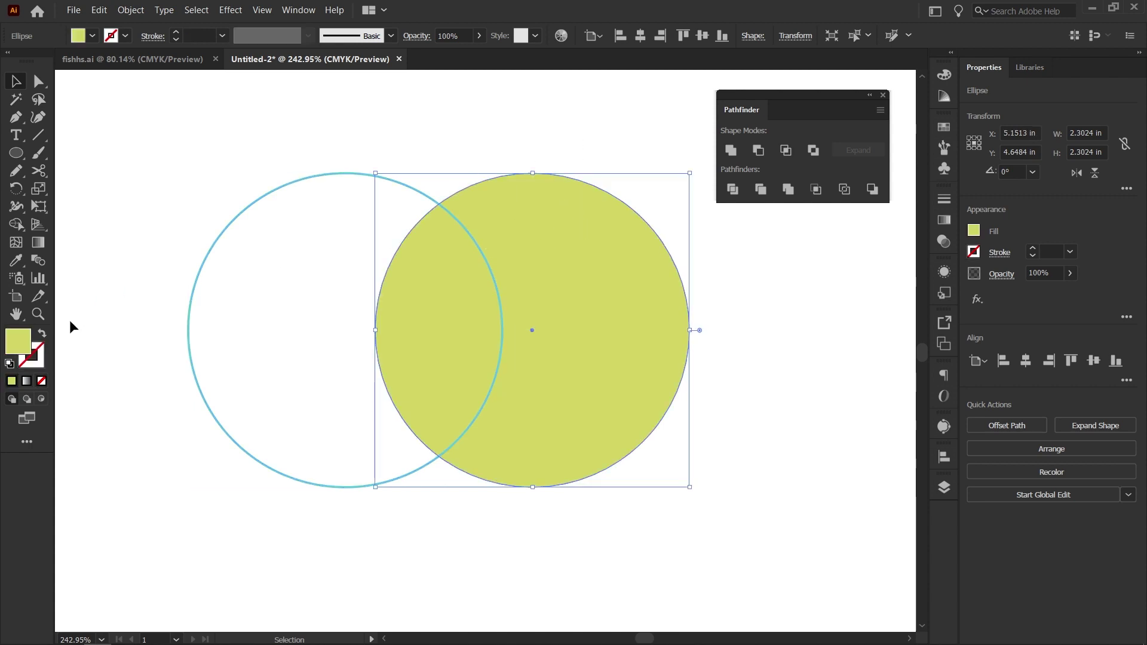
click(493, 155)
click(533, 229)
click(41, 333)
click(123, 229)
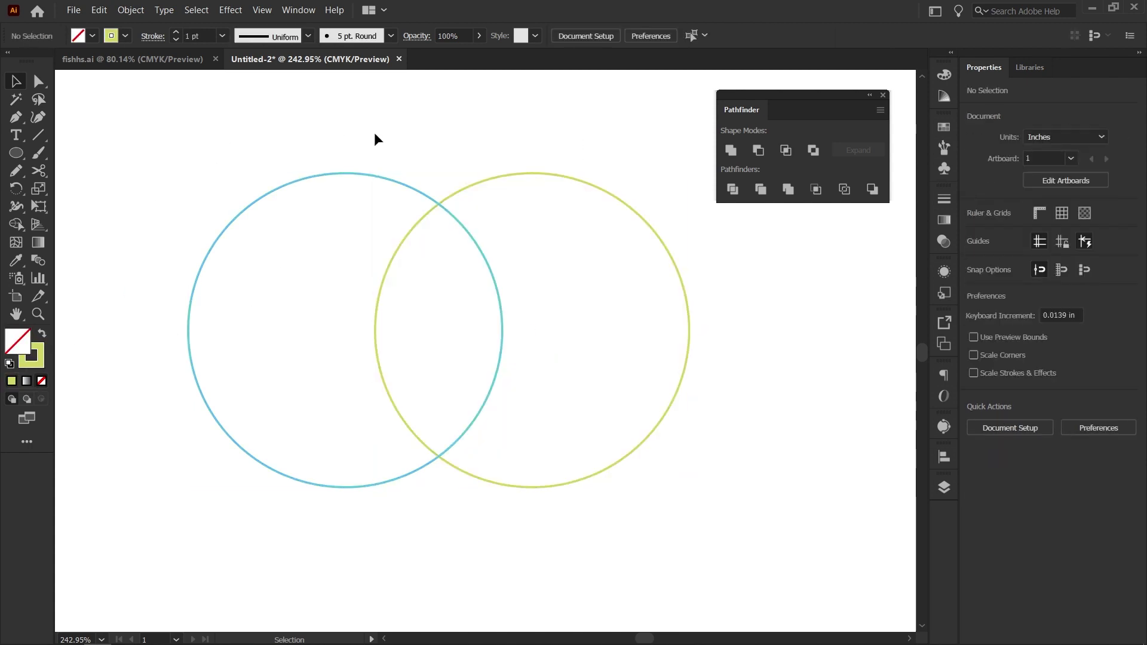
Apply Intersect to the two outlined circles and swap the resulting shape's stroke to a fill.
drag(326, 123, 550, 465)
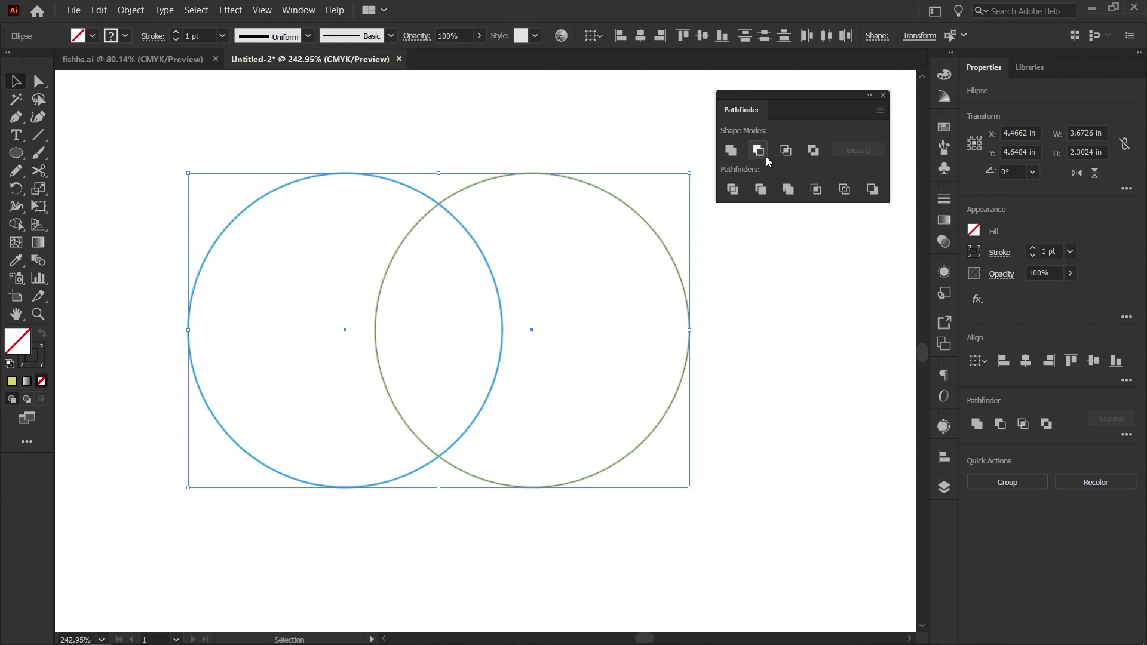
click(786, 150)
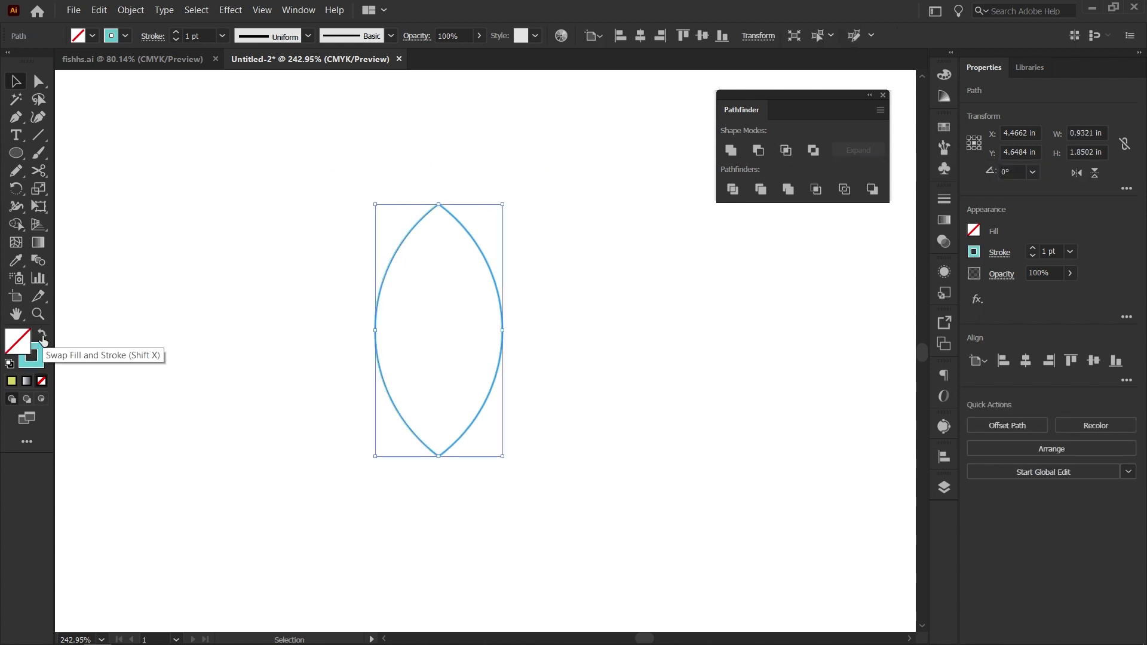
click(42, 335)
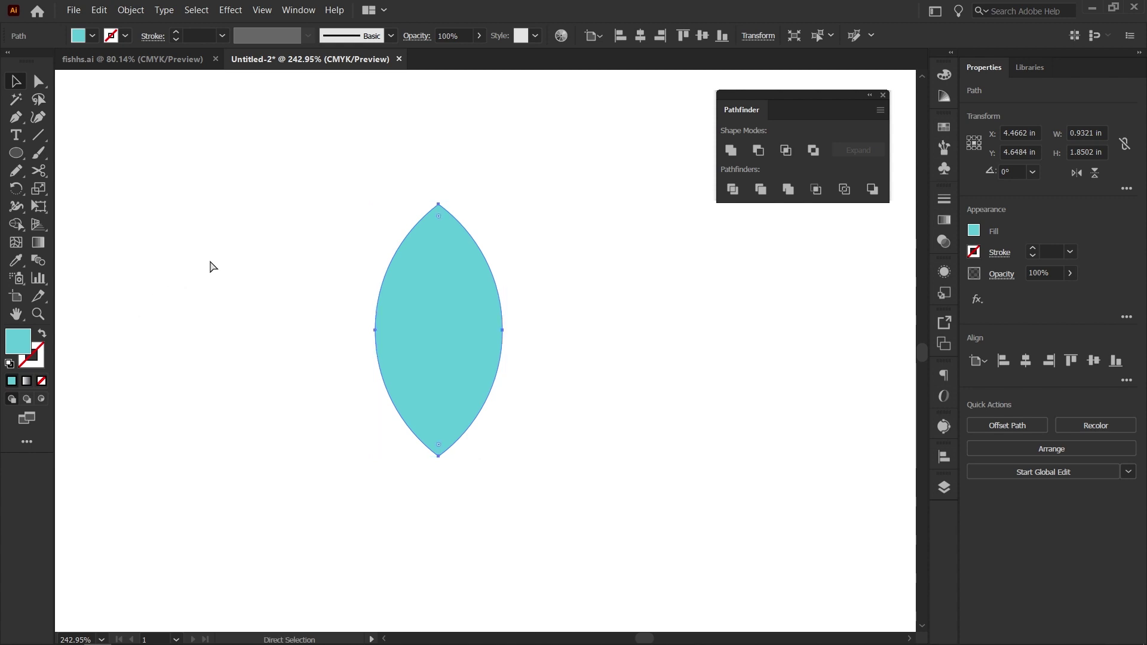
Undo the intersection and the fill and stroke swaps to restore both filled circles.
key(ctrl+z)
key(ctrl+z)
key(ctrl+z)
key(ctrl+z)
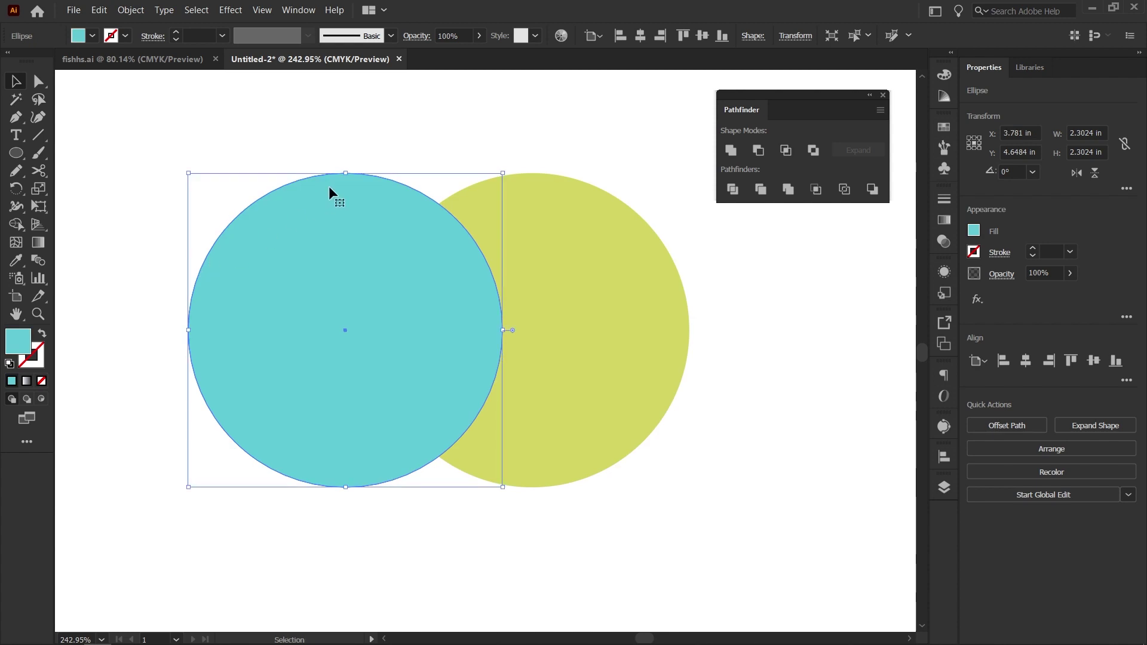
Apply the Exclude shape mode to both circles, and ungroup the crescents to move them apart.
drag(406, 187, 704, 393)
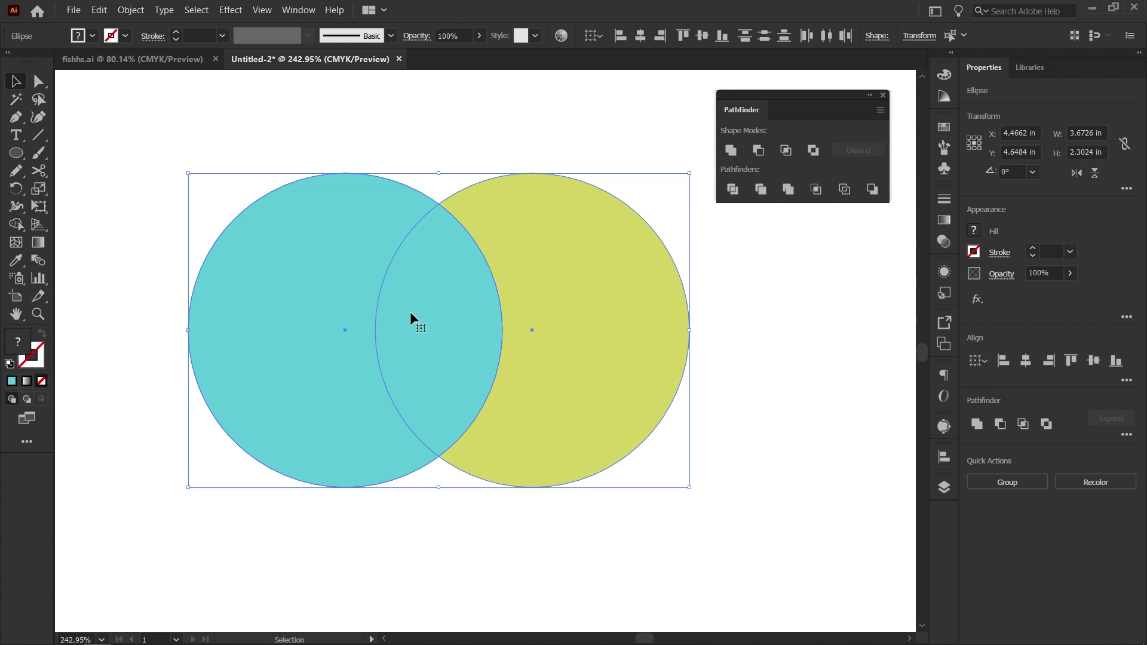
click(813, 153)
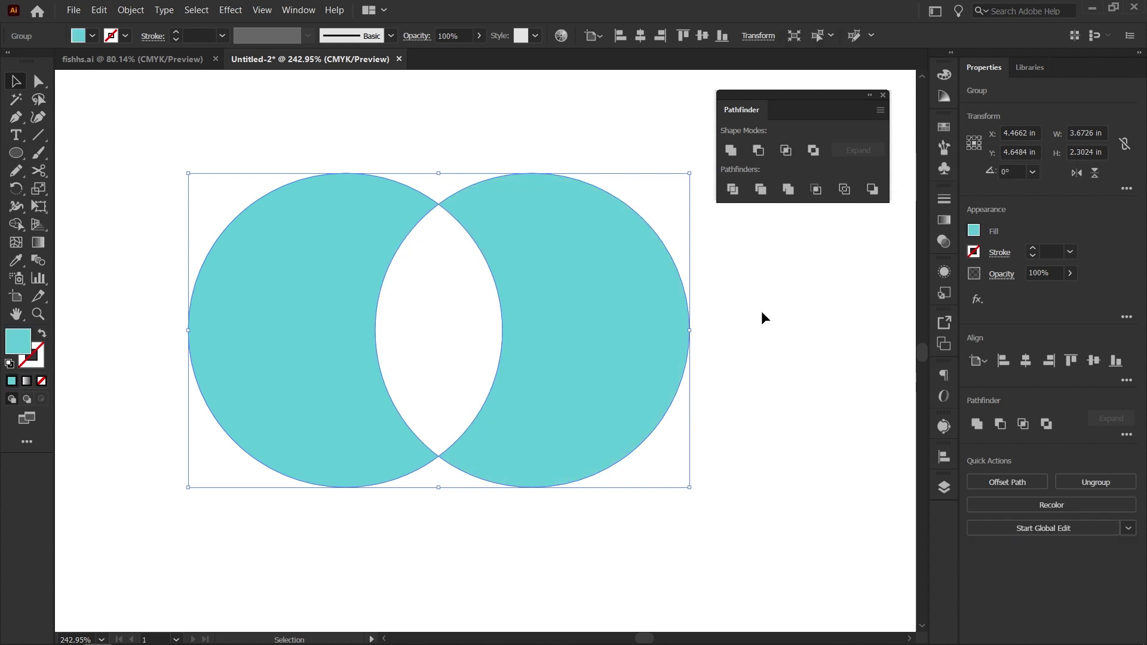
right_click(578, 235)
click(657, 344)
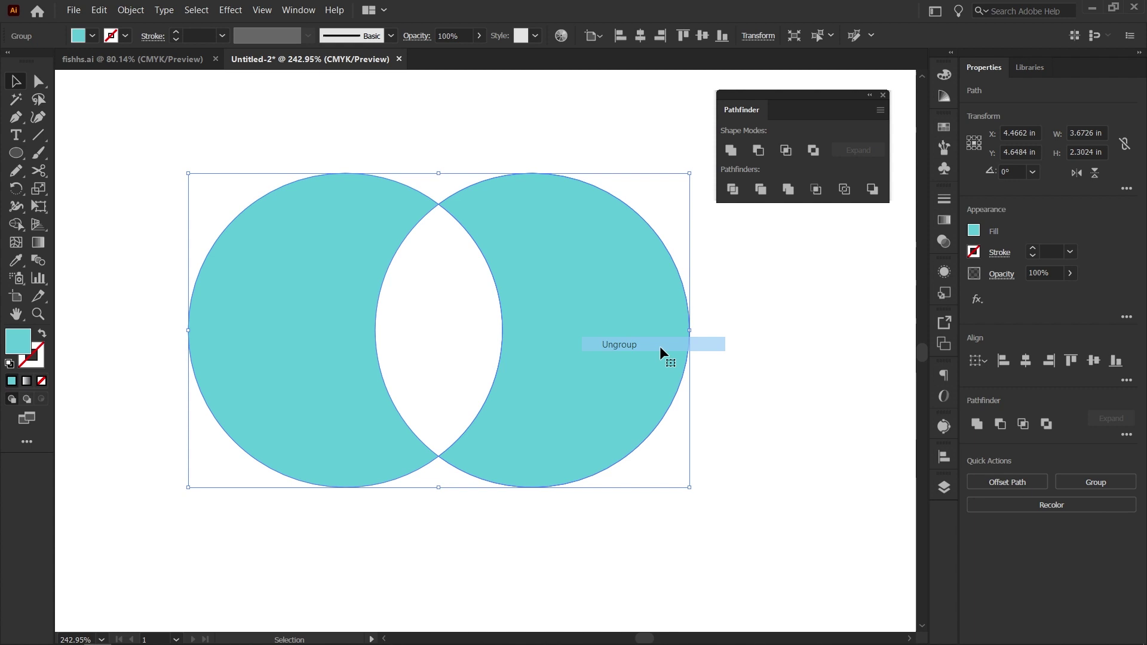
key(ctrl+shift+a)
drag(661, 360, 714, 361)
drag(338, 364, 275, 356)
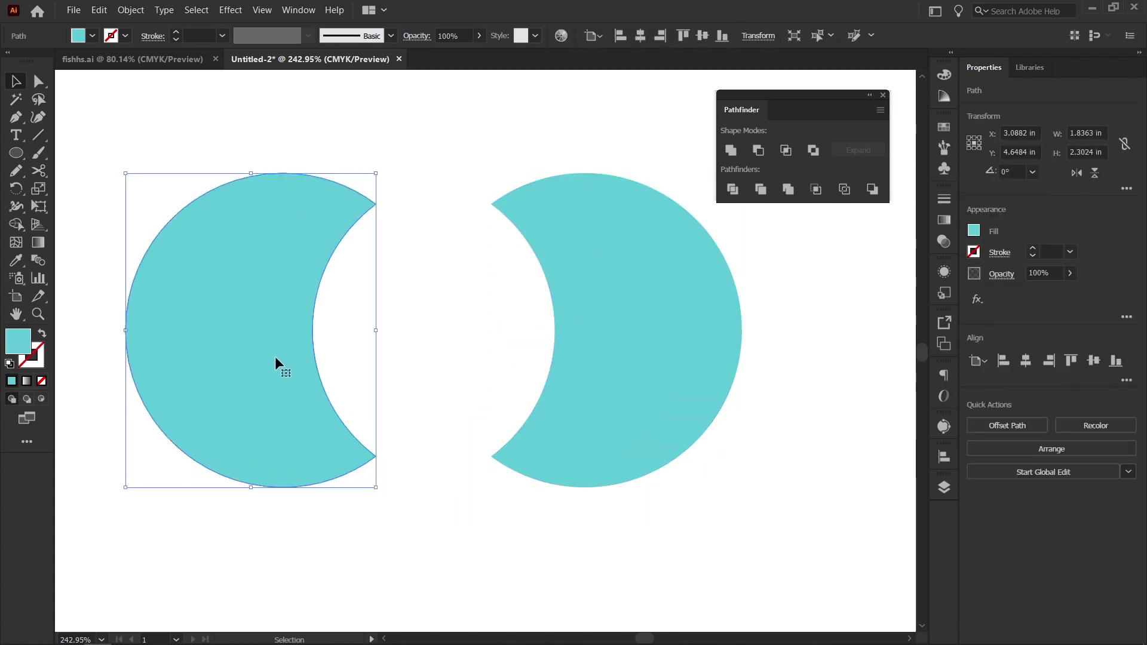
Undo the crescent moves, the ungrouping and the Exclude operation.
key(ctrl+z)
key(ctrl+z)
key(ctrl+z)
key(ctrl+z)
key(ctrl+z)
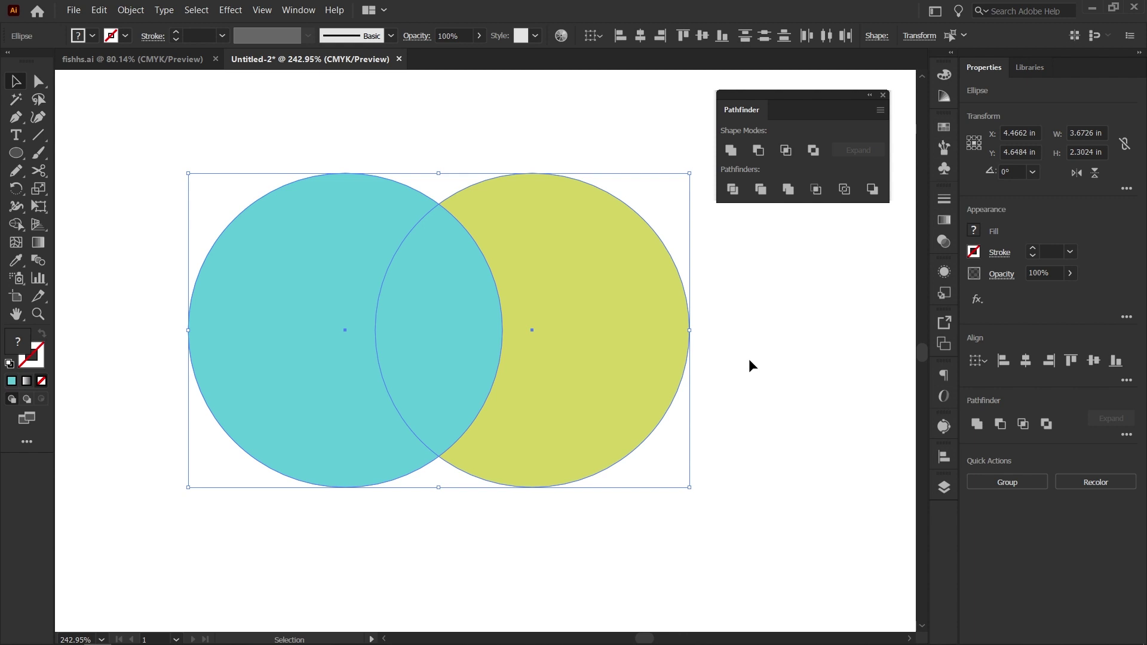
Apply Divide to both circles, and ungroup the three pieces to move them apart.
click(734, 190)
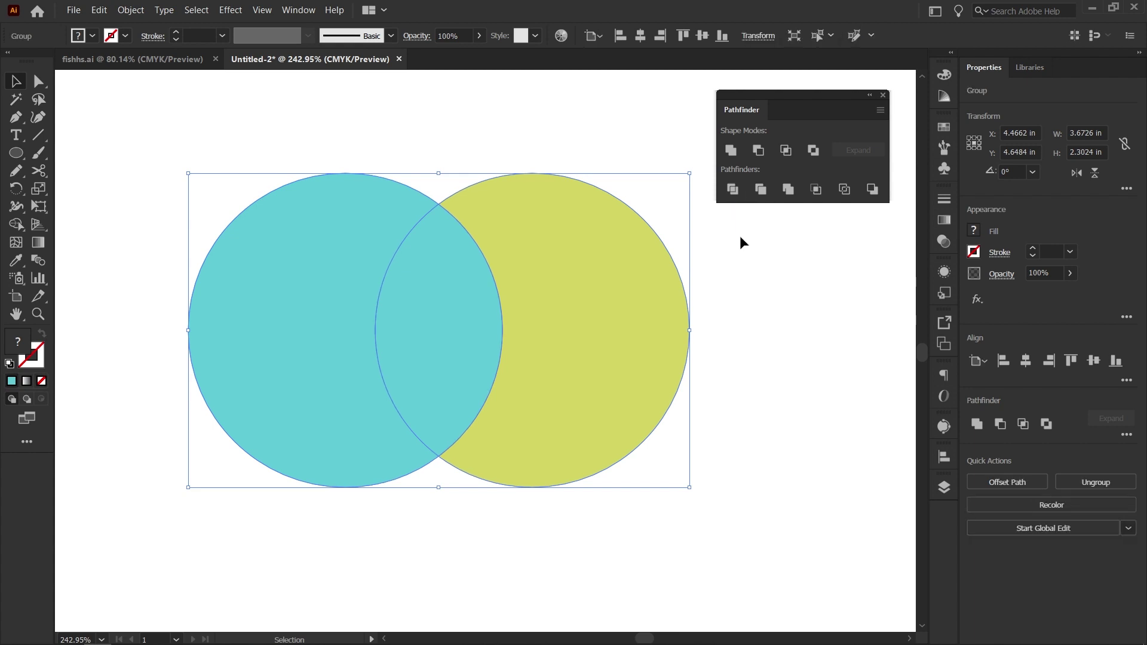
right_click(564, 228)
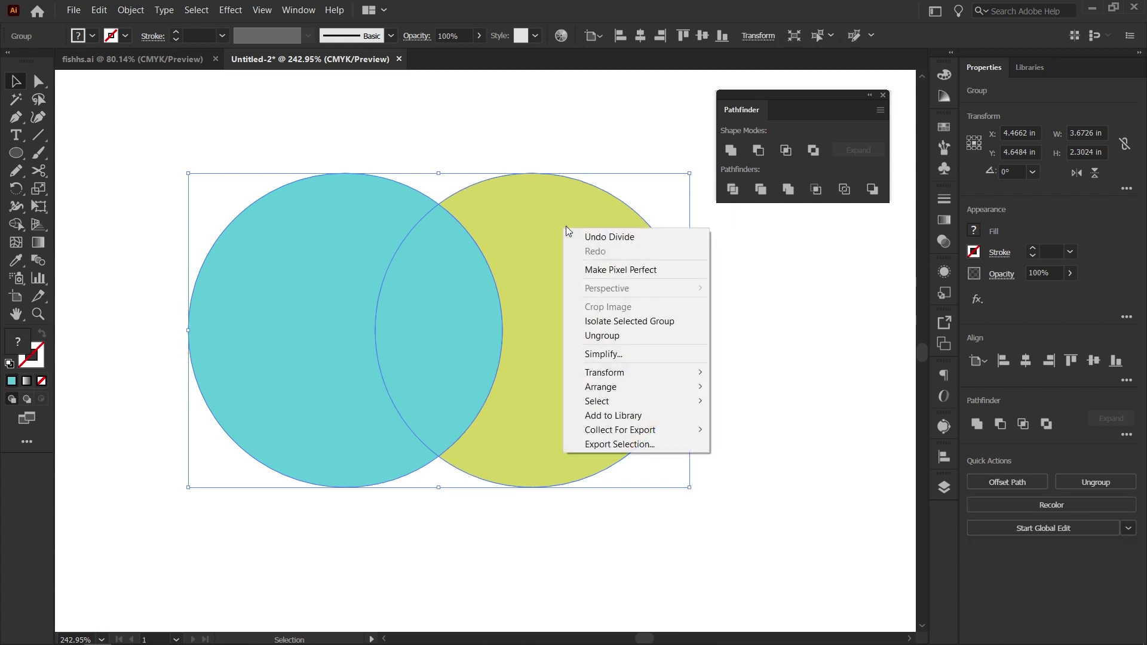
click(622, 336)
click(743, 404)
drag(643, 379, 743, 378)
drag(460, 359, 524, 357)
drag(298, 340, 184, 344)
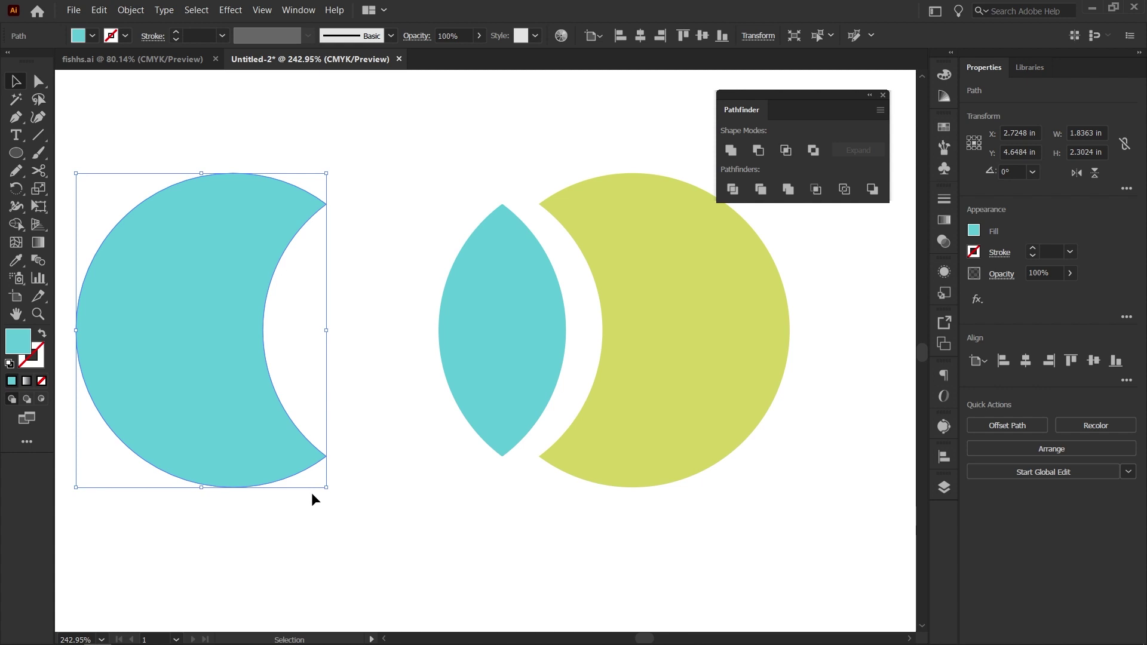
Undo the moves of the divided pieces, the ungrouping and the Divide operation.
key(ctrl+z)
key(ctrl+z)
key(ctrl+z)
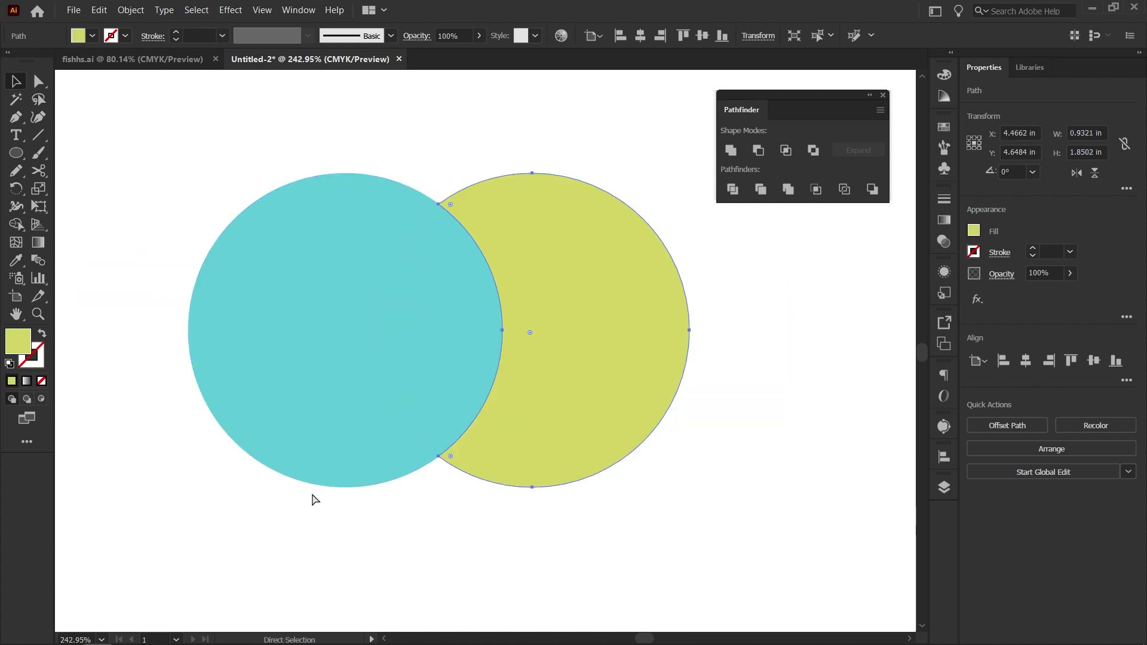
click(756, 456)
drag(745, 458, 337, 316)
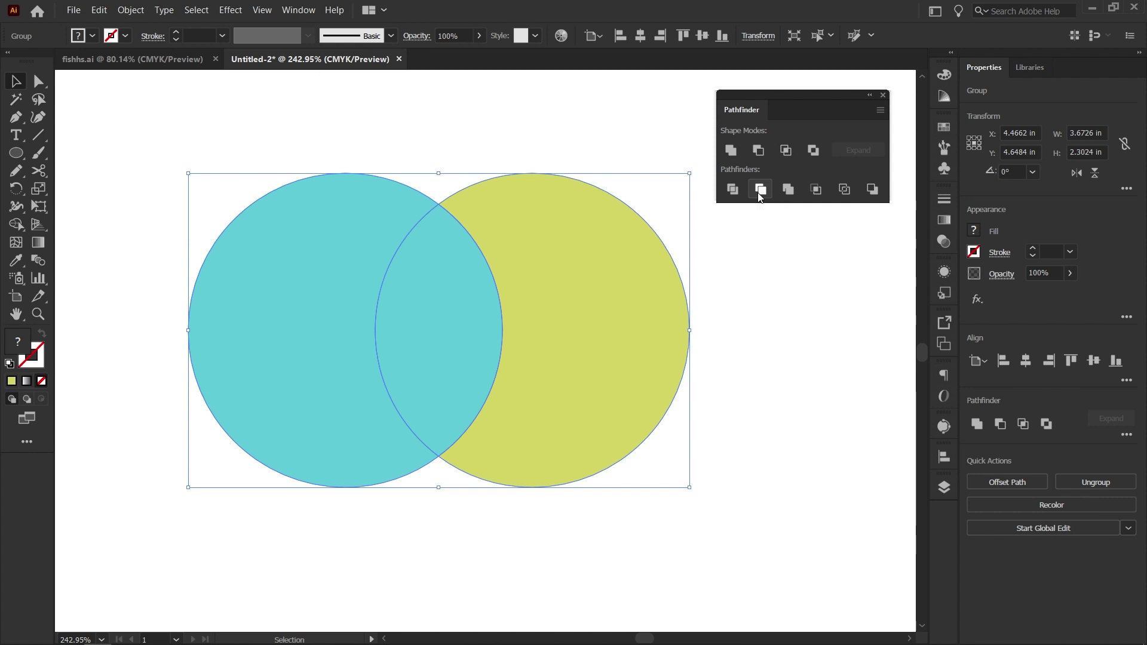
key(ctrl+z)
Try Trim and Minus Front in turn on both circles, undoing each one for comparison.
drag(767, 270, 303, 315)
click(757, 191)
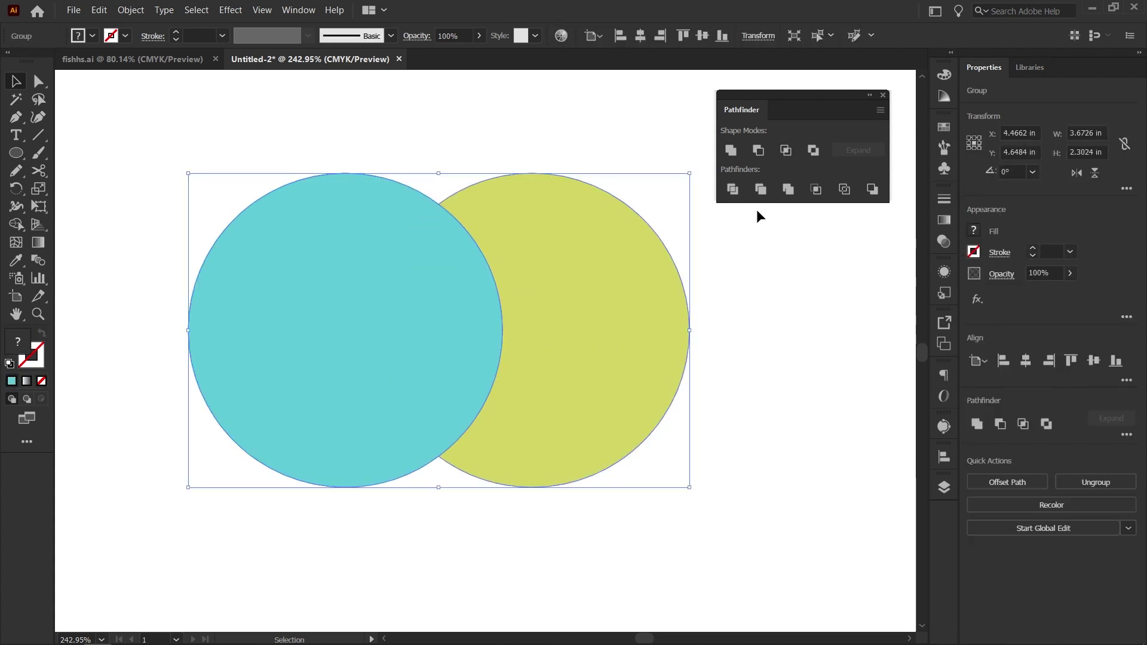
key(ctrl+z)
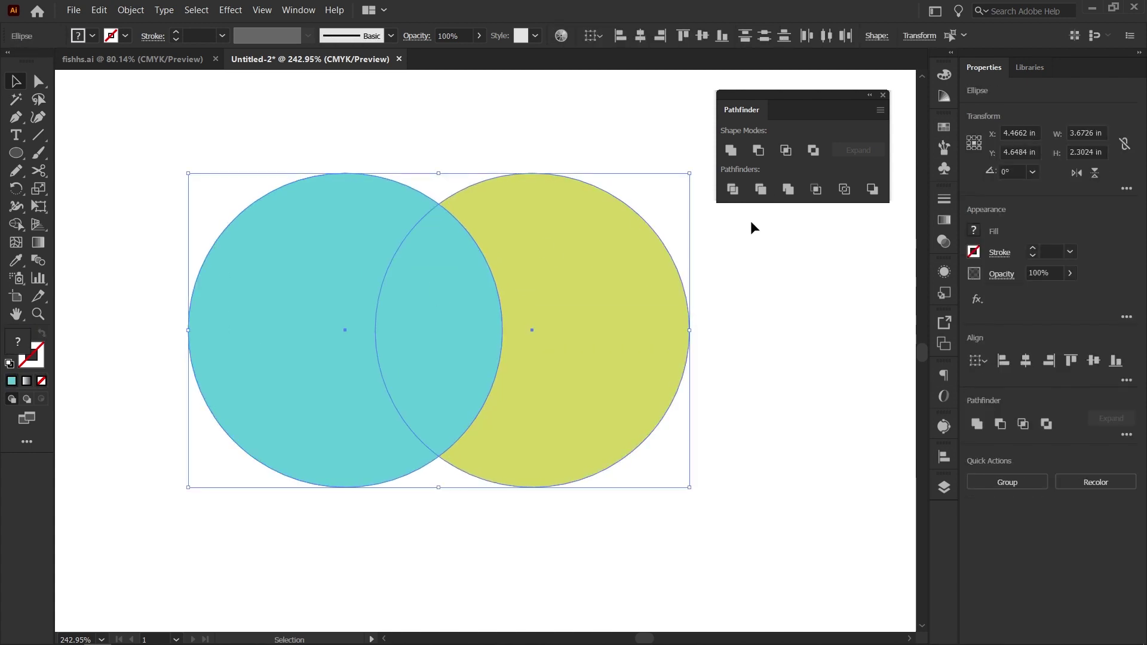
click(758, 150)
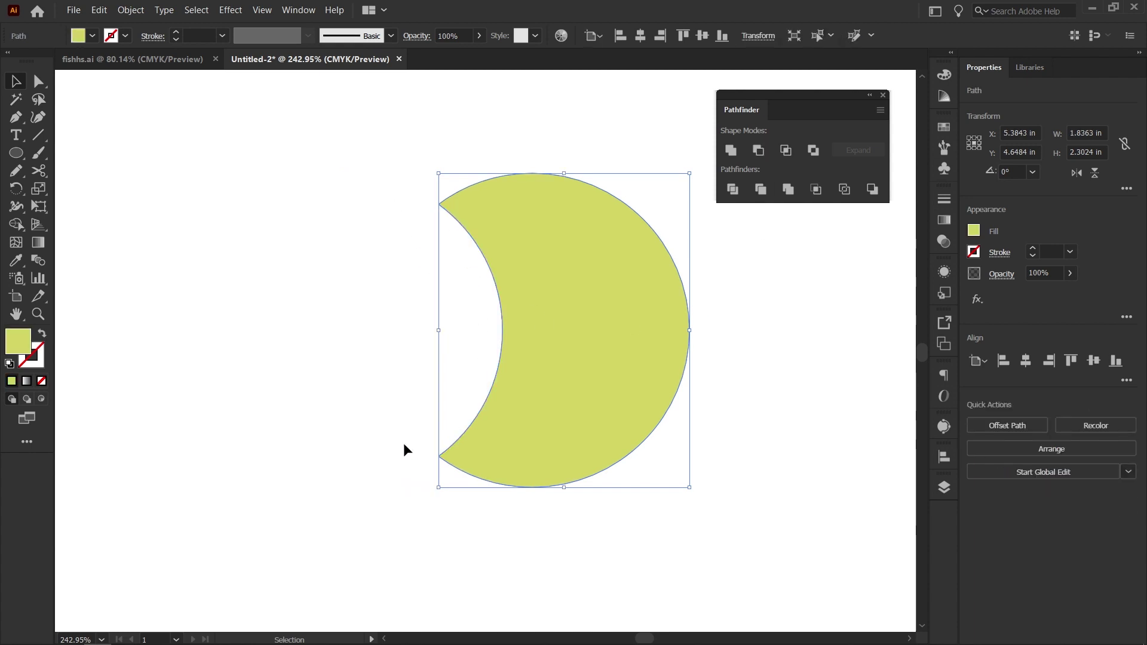
key(ctrl+z)
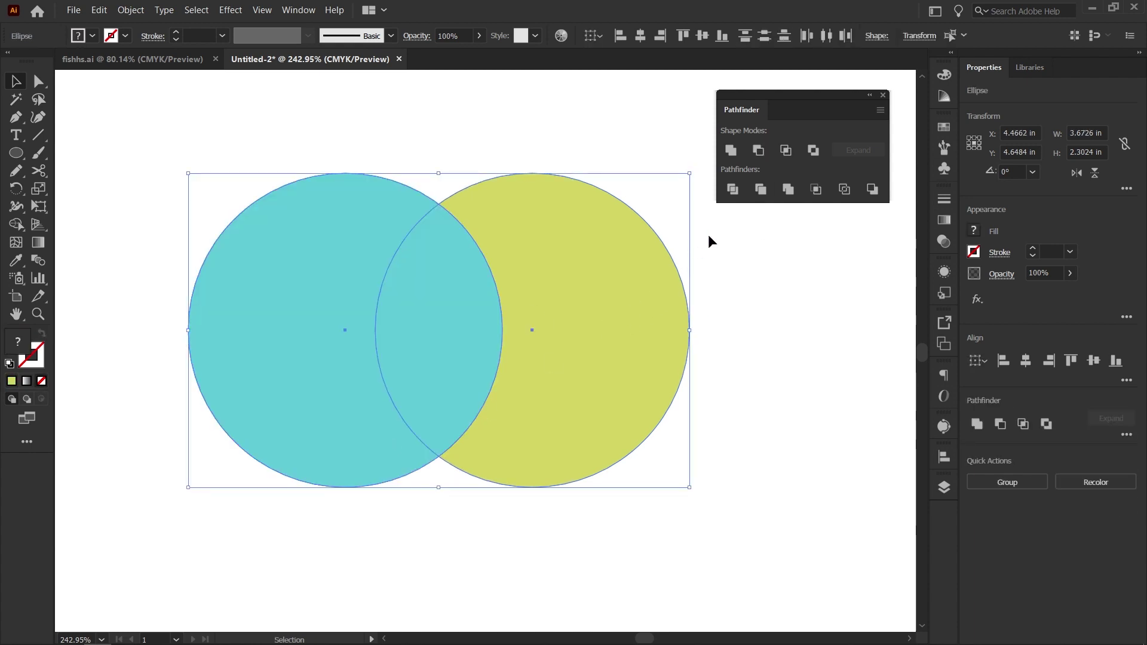
Apply Trim to both circles, and ungroup the result to move the cyan circle off the yellow-green crescent.
click(760, 190)
click(397, 179)
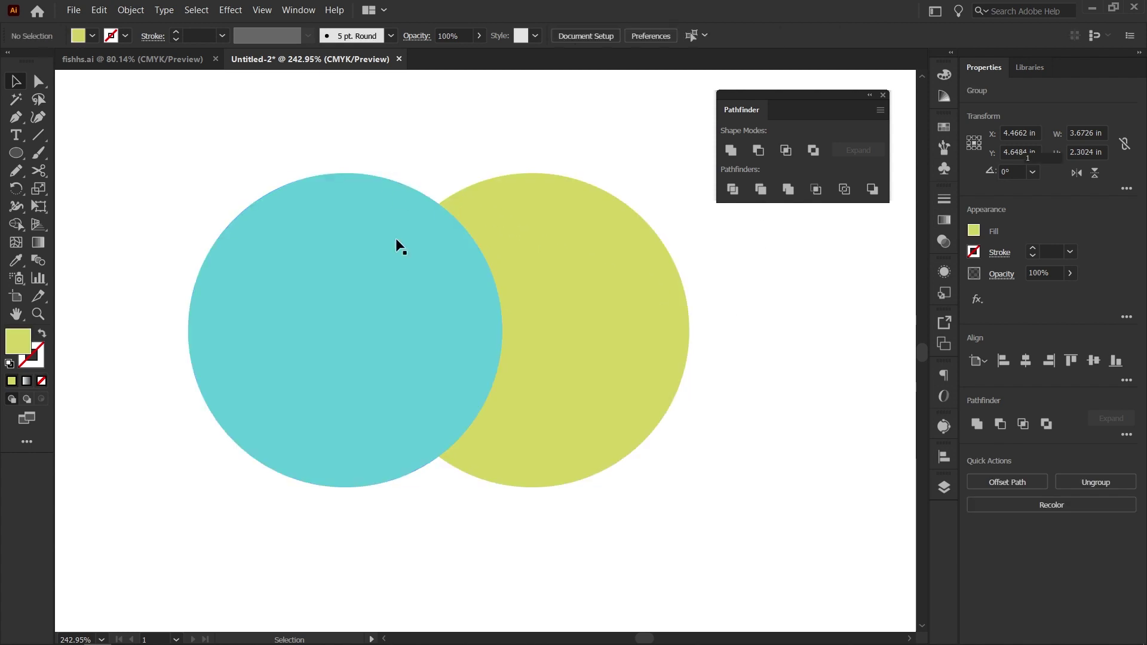
drag(395, 238, 316, 263)
key(ctrl+z)
right_click(429, 270)
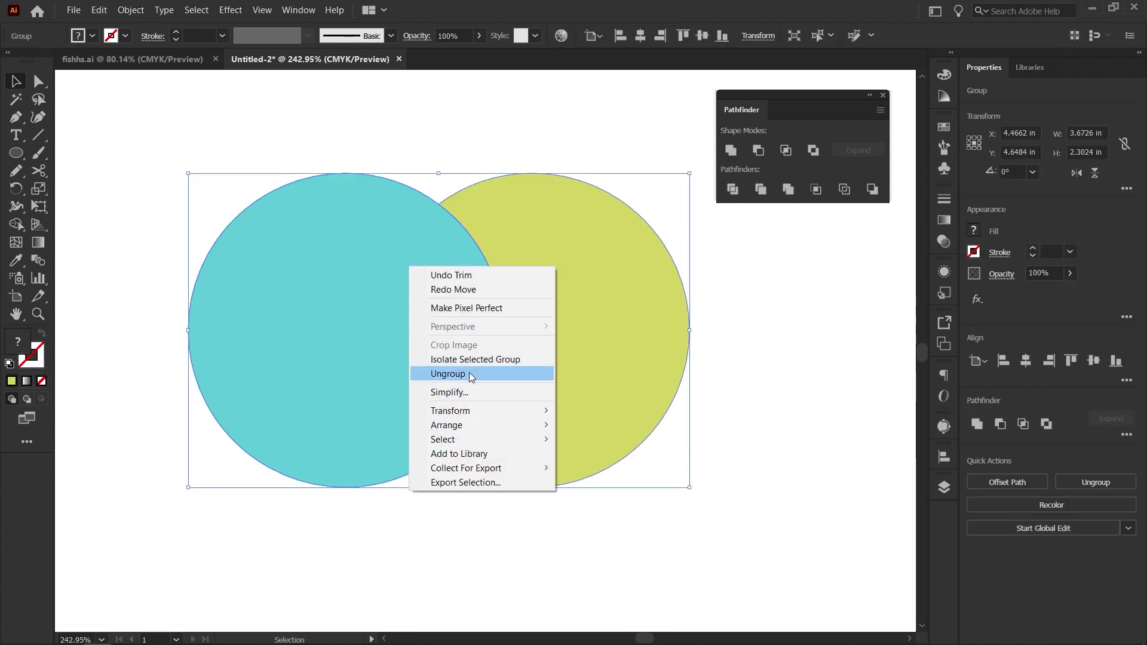
click(468, 373)
drag(427, 374, 372, 374)
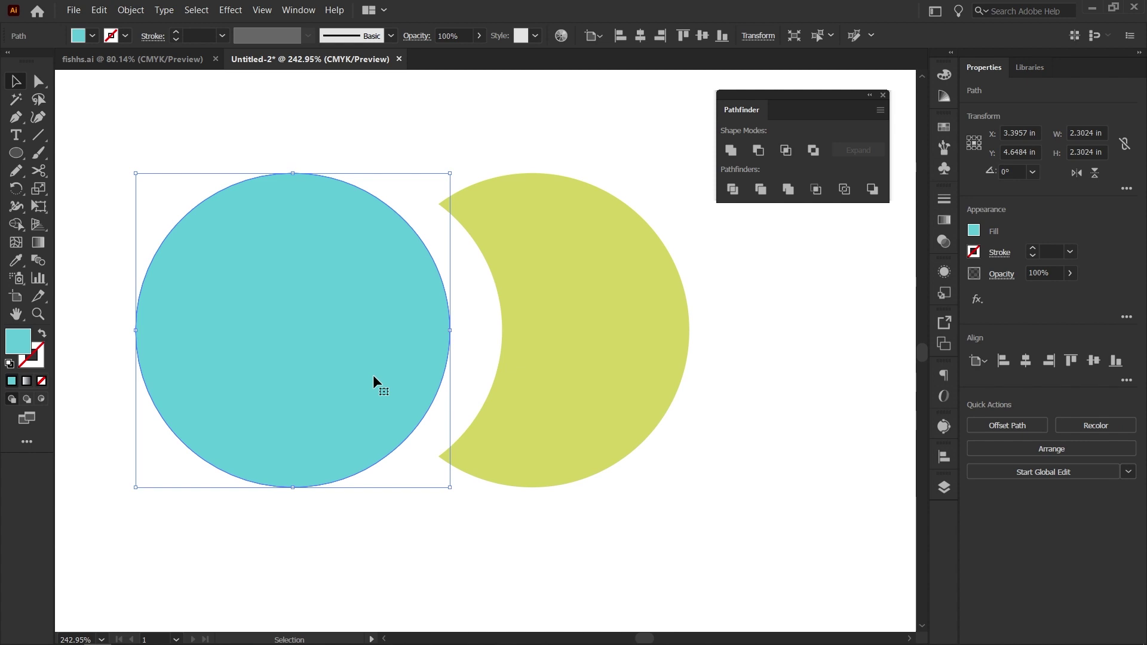
Undo the cyan circle's move, the ungrouping and the Trim operation.
key(ctrl+z)
key(ctrl+z)
key(ctrl+z)
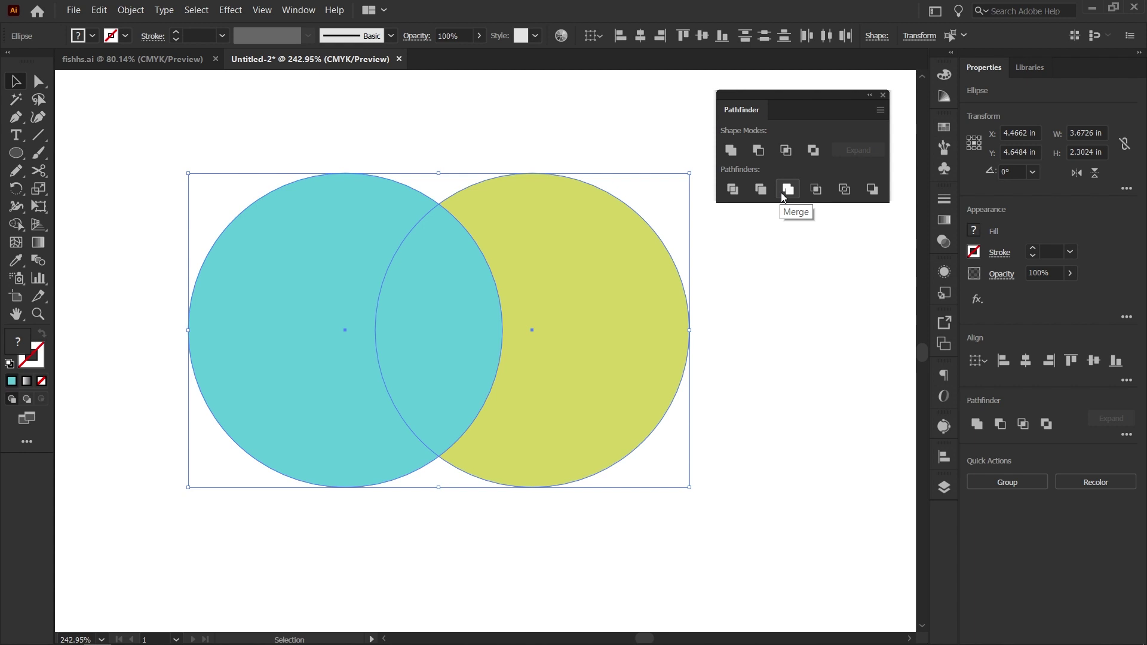
Add a stroke to the cyan circle alone and colour it near-black with hex value 020202.
drag(310, 170, 222, 295)
click(33, 368)
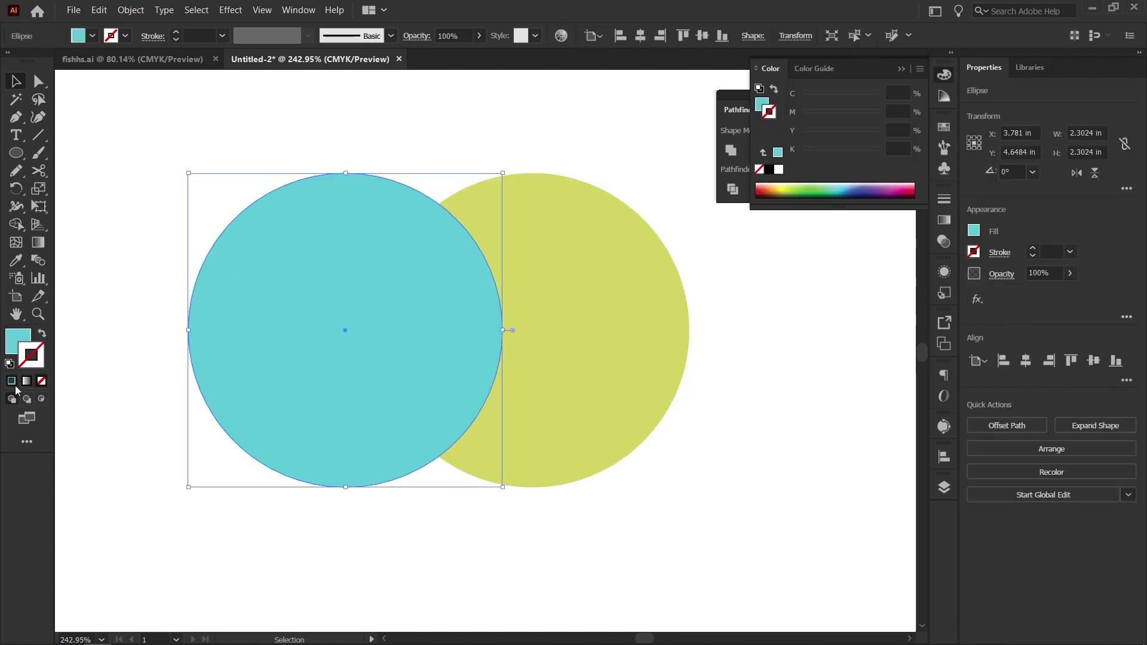
click(11, 380)
click(203, 206)
click(270, 245)
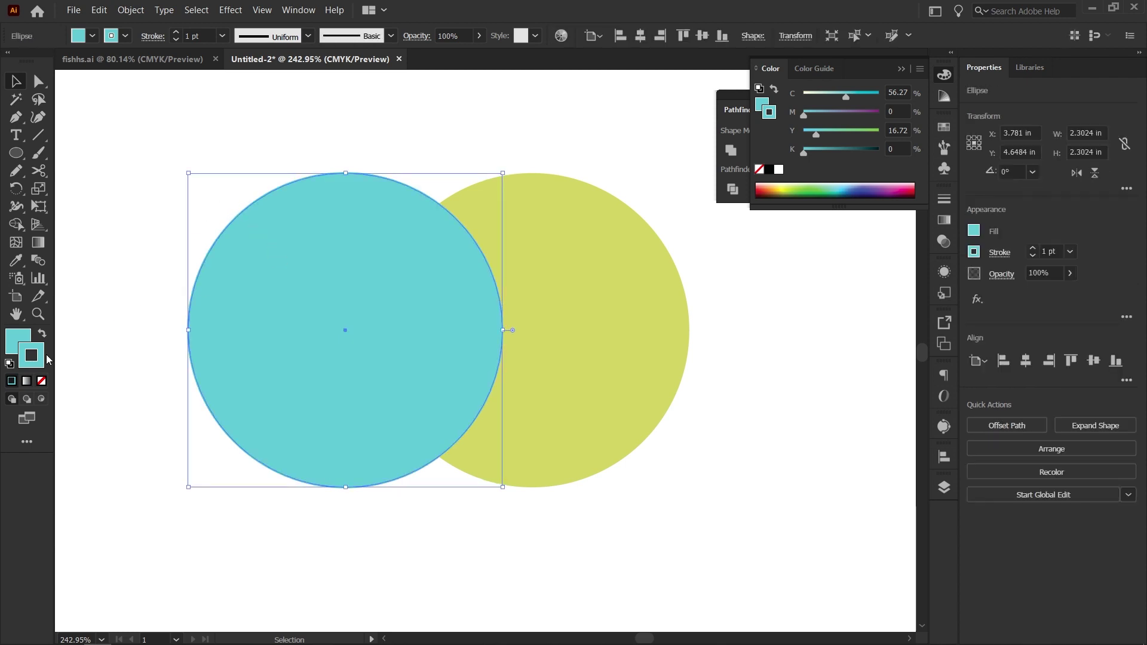
double_click(38, 360)
click(561, 239)
click(511, 290)
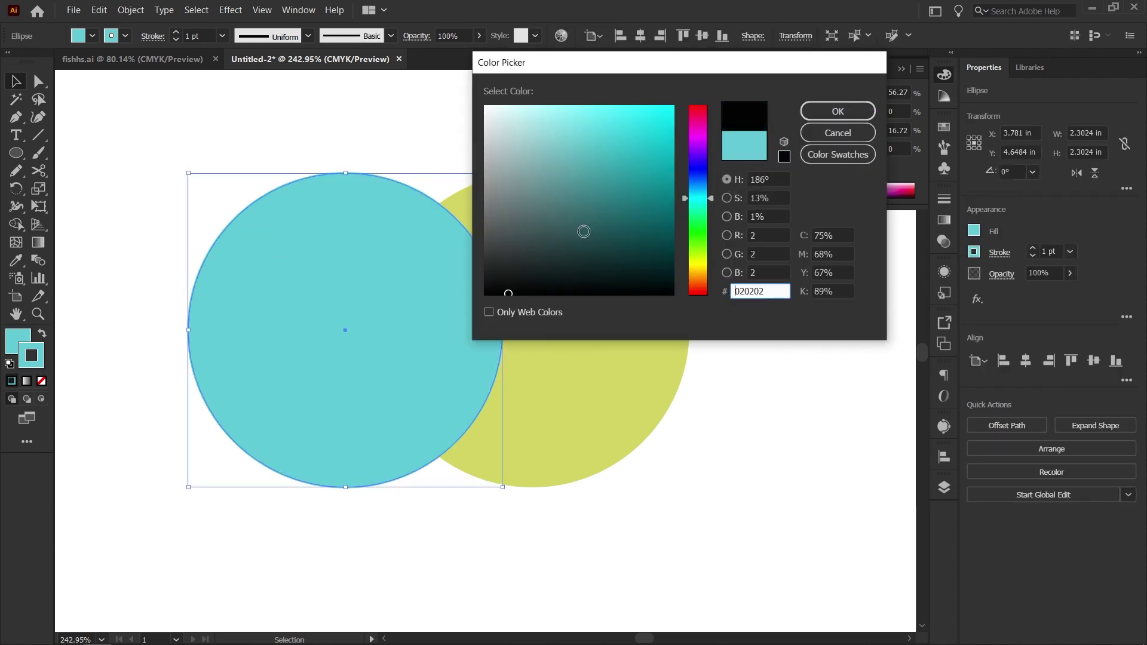
click(838, 111)
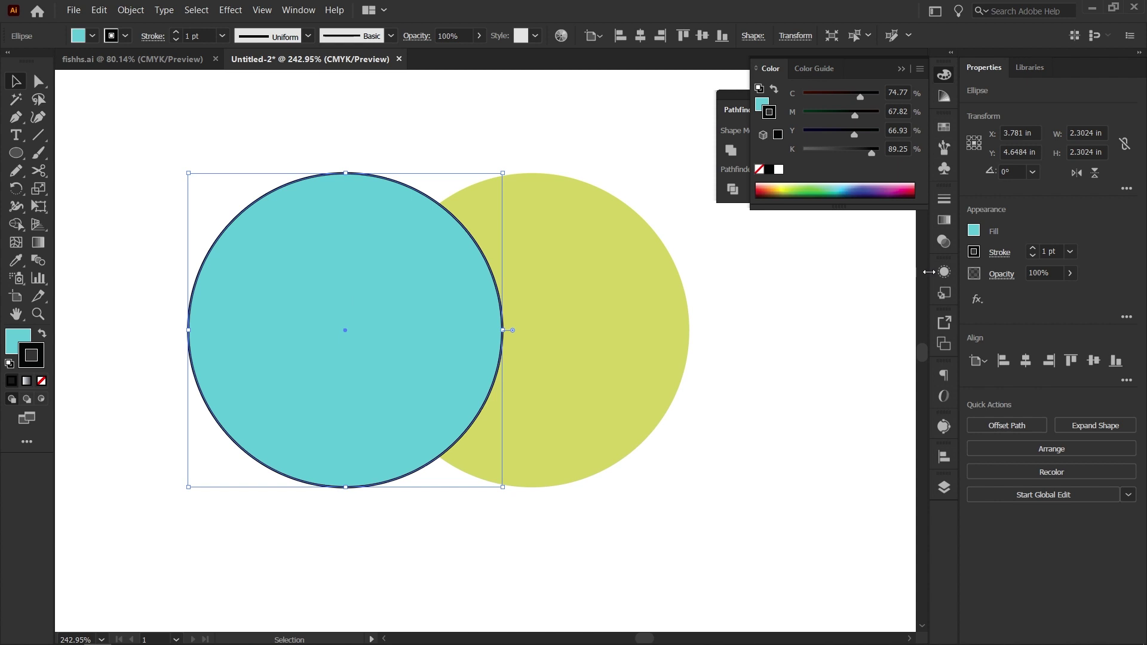
Set the cyan circle's stroke weight to 4 pt and deselect the circle.
click(1032, 249)
click(1032, 249)
click(1032, 249)
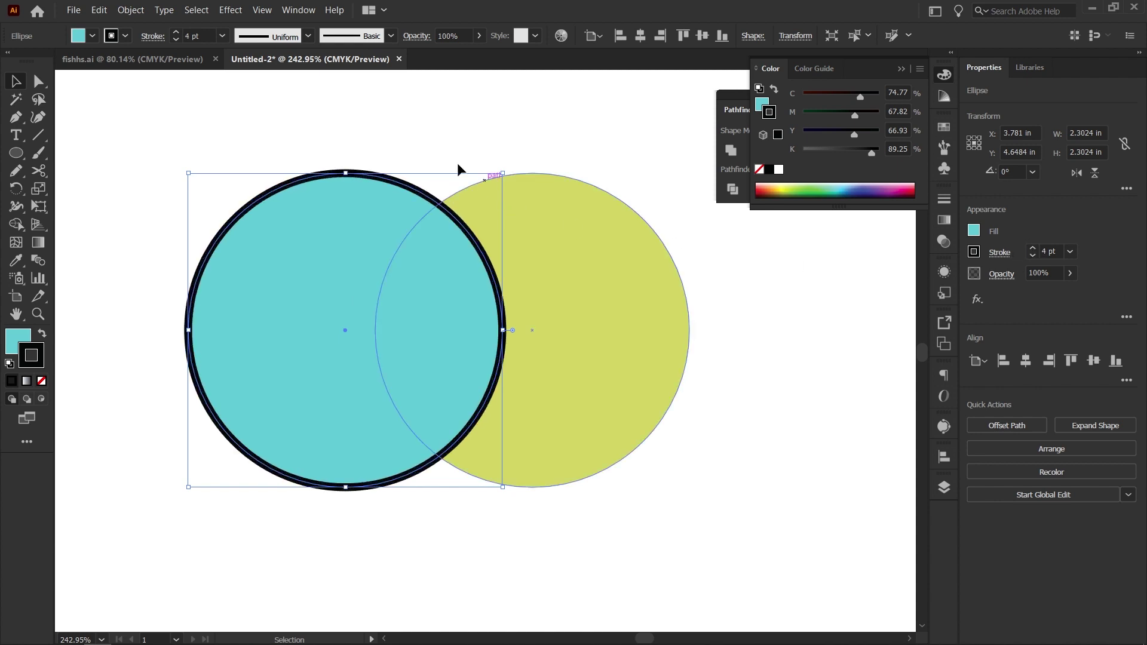
click(432, 148)
Apply Merge to the stroked cyan circle and the yellow-green circle, and ungroup them to move the cyan one away.
drag(323, 124, 637, 438)
click(719, 177)
click(788, 189)
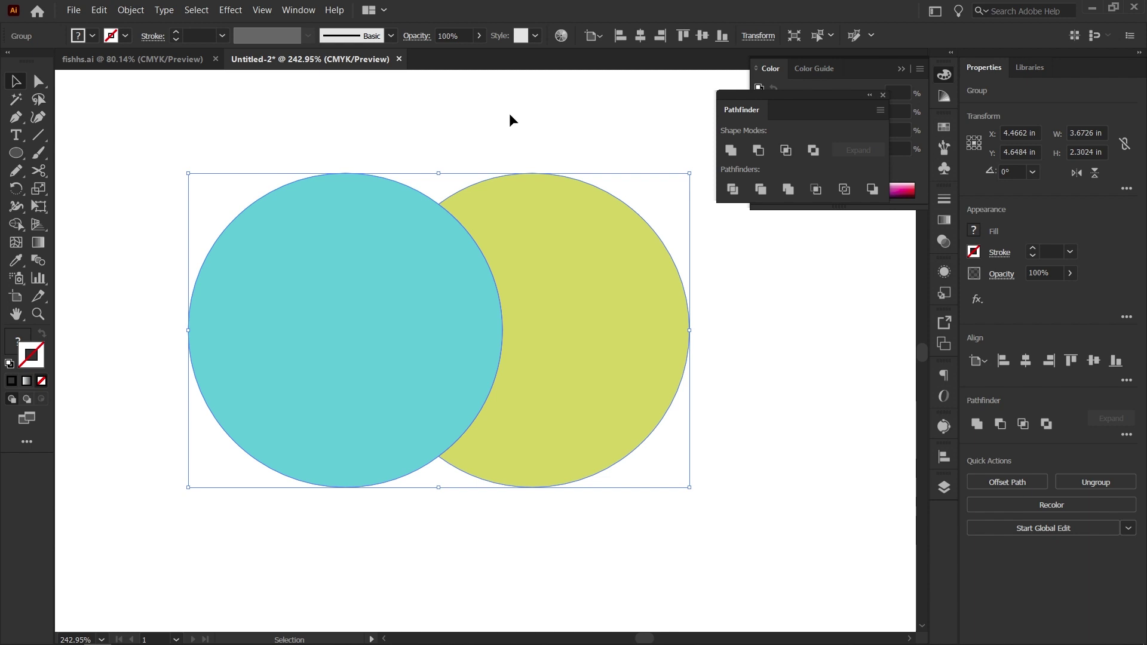
right_click(439, 196)
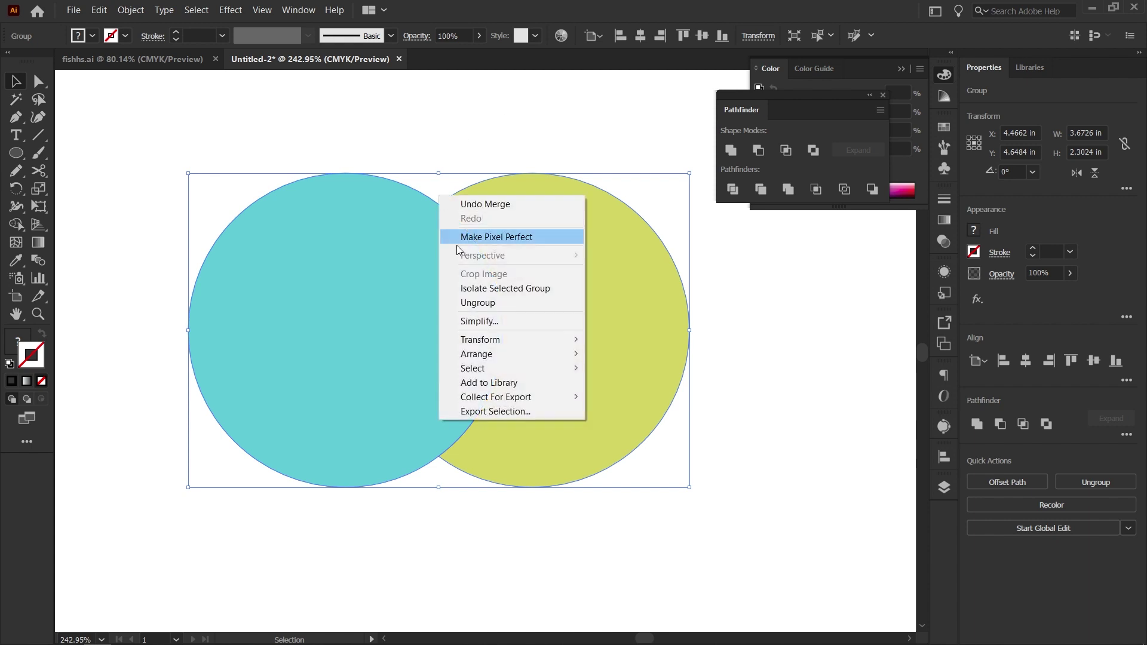
click(507, 304)
drag(360, 243, 256, 243)
Undo the merged cyan shape's move, the ungrouping and the Merge to restore the stroked circle.
key(ctrl+z)
key(ctrl+z)
key(ctrl+z)
key(ctrl+z)
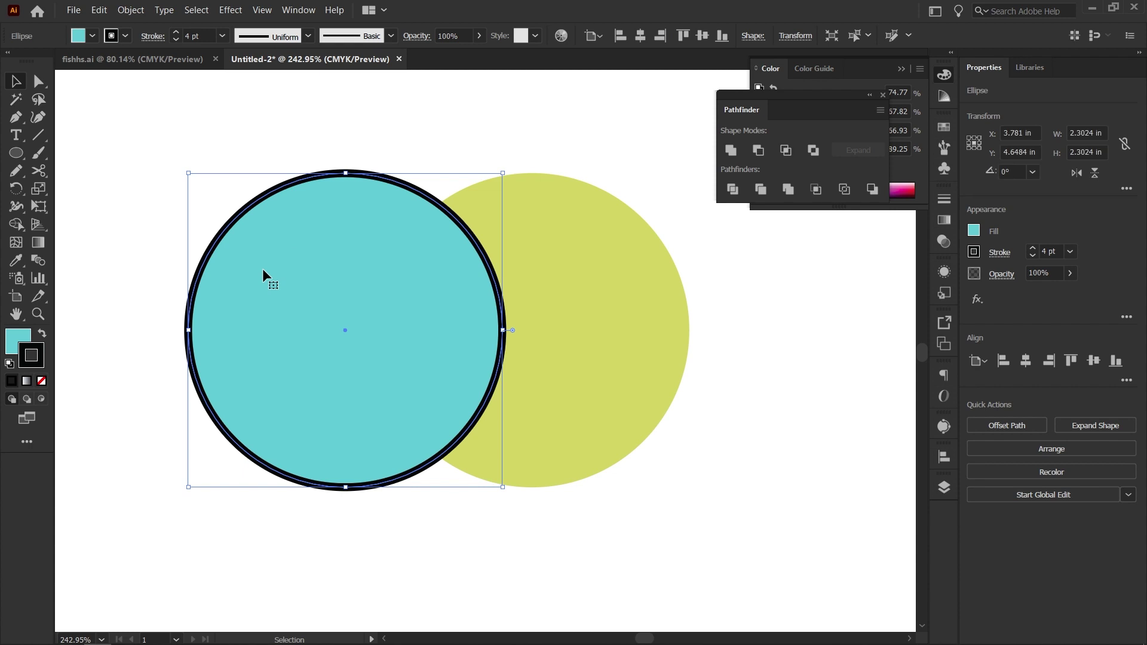
Copy the yellow-green circle's appearance onto the cyan circle, give it a black stroke and deselect it.
key(i)
click(550, 243)
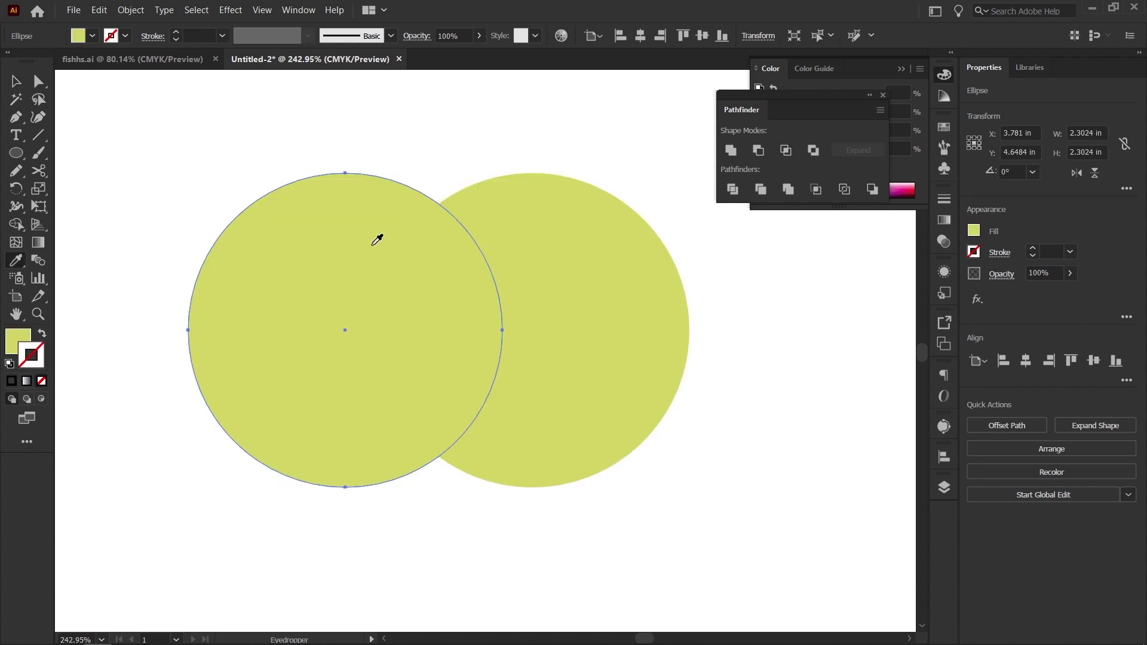
key(v)
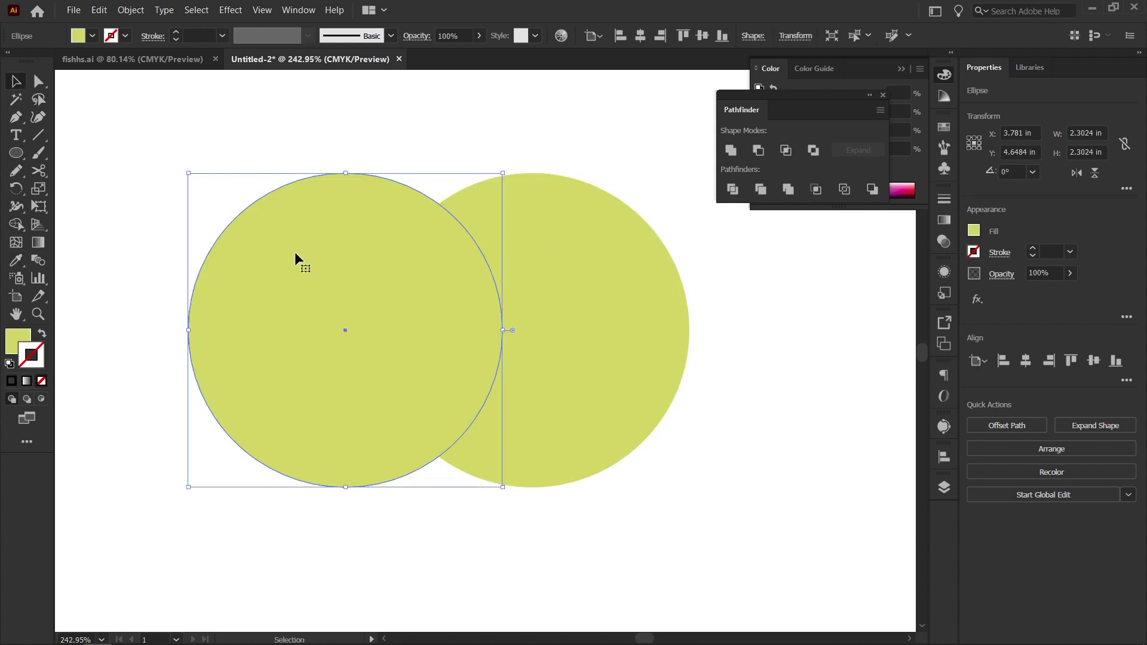
click(12, 381)
click(169, 155)
Apply Merge to the two yellow-green circles and move the resulting shape.
drag(181, 147, 682, 528)
click(749, 203)
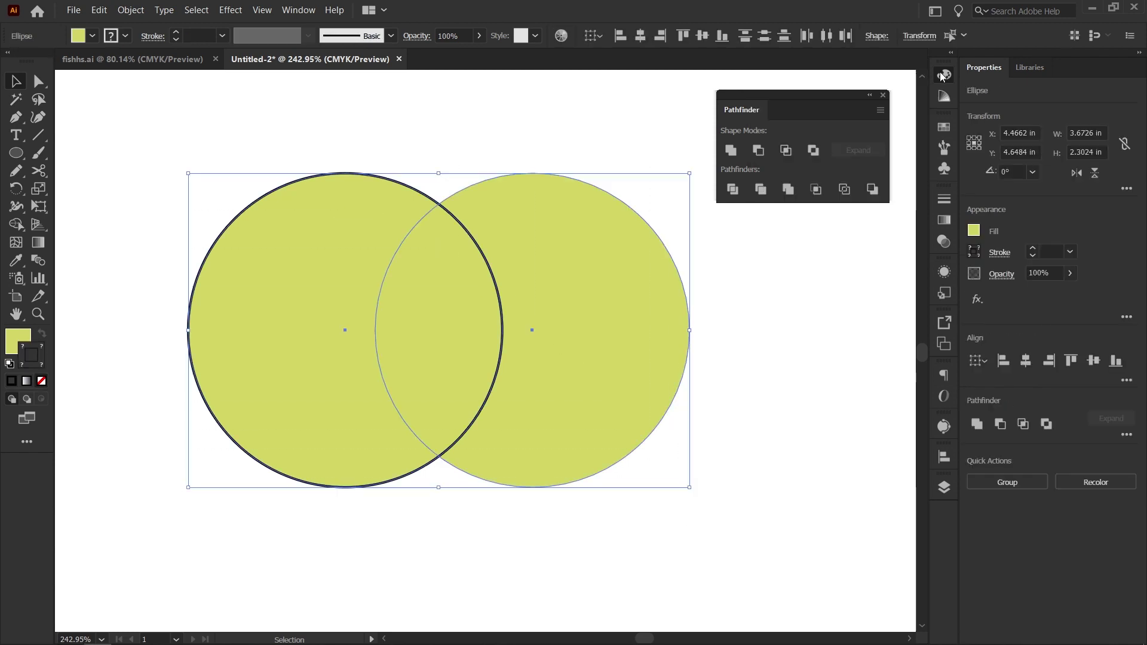
drag(781, 105, 795, 301)
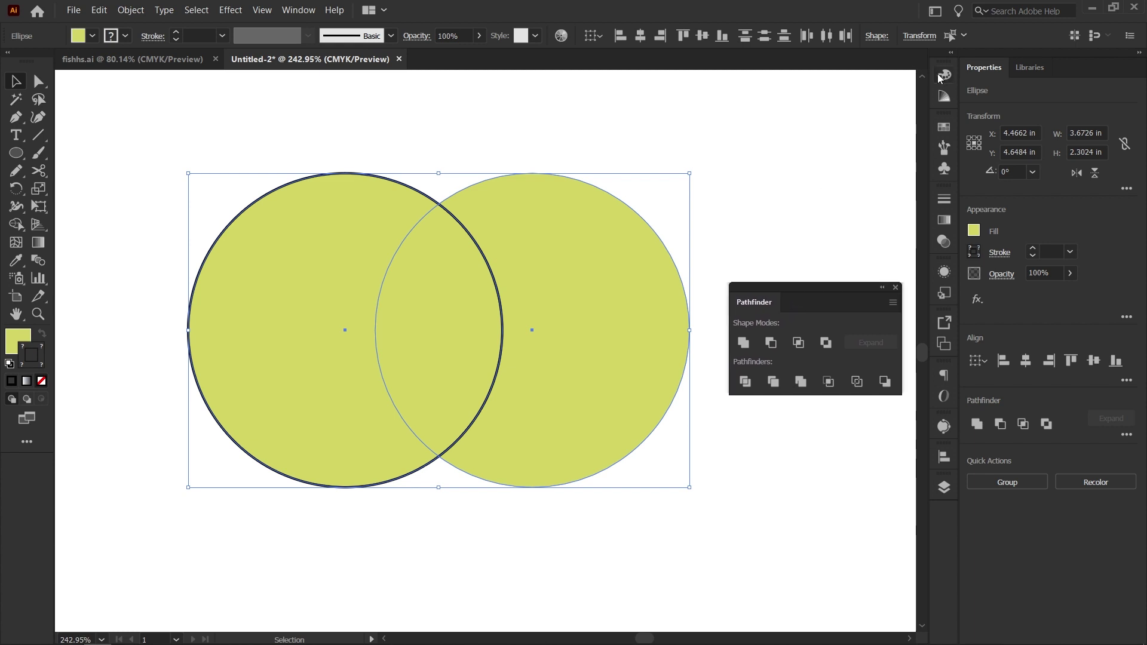
click(801, 383)
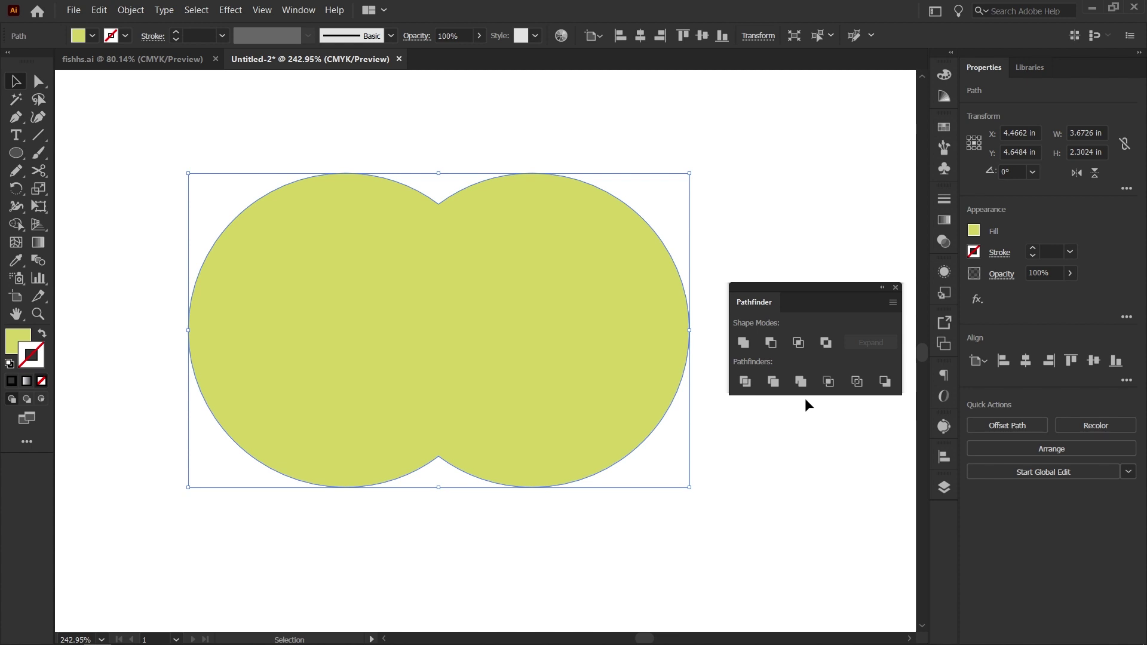
click(702, 154)
drag(540, 293, 597, 227)
Undo the merged shape's move, the Merge and the recolouring to restore the unstroked cyan and yellow-green circles.
key(ctrl+z)
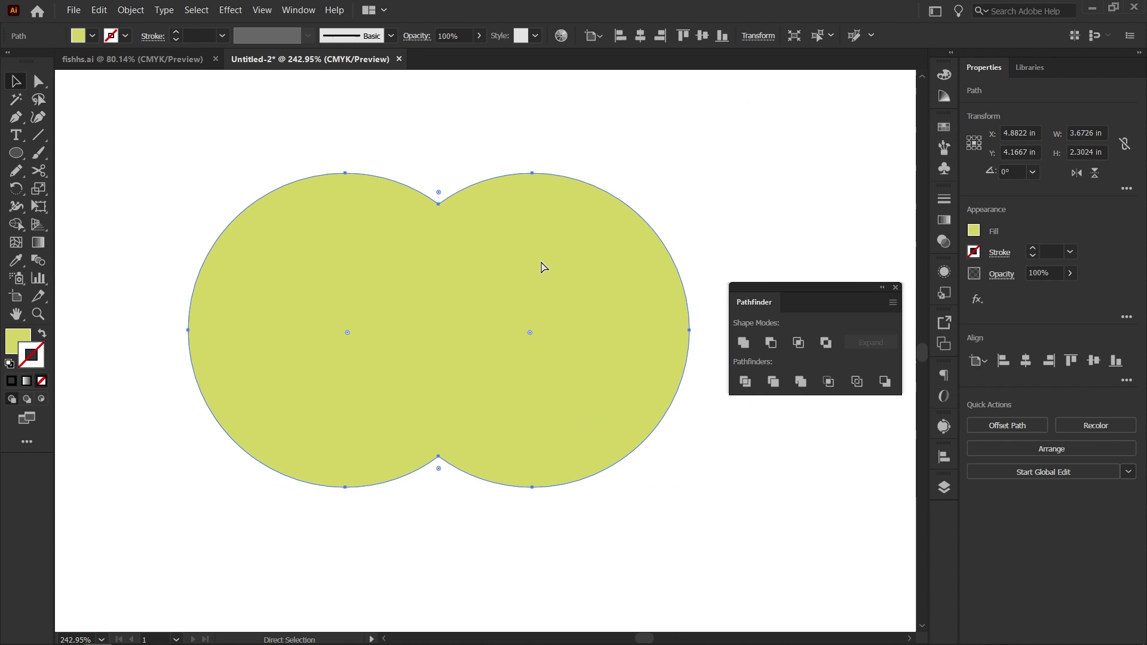
right_click(471, 265)
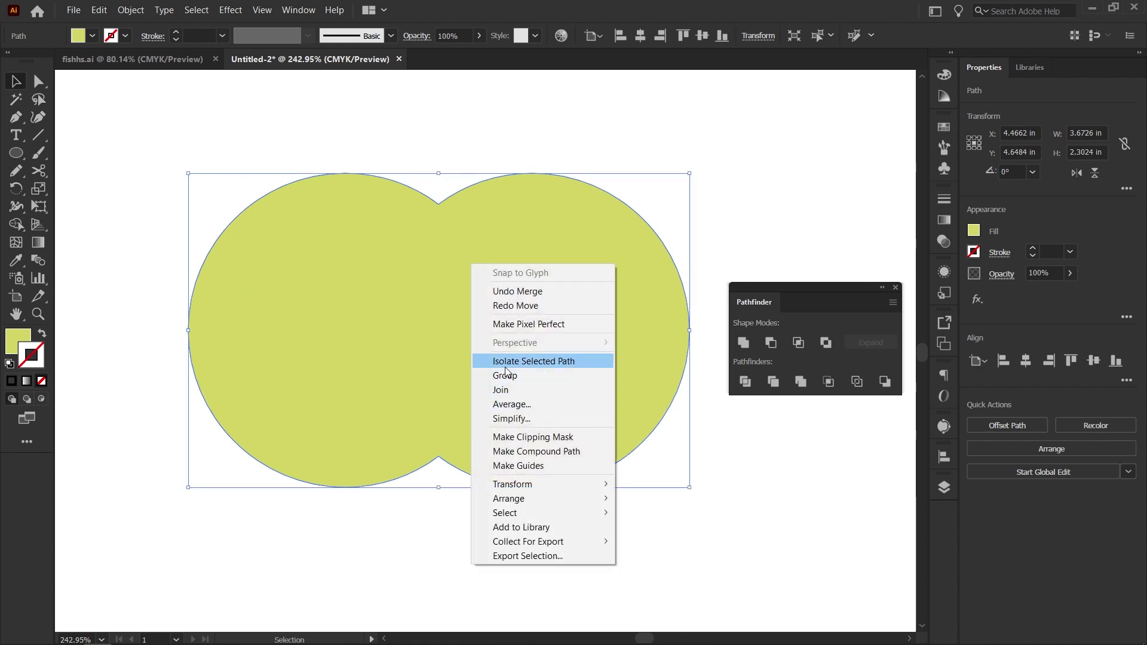
click(777, 234)
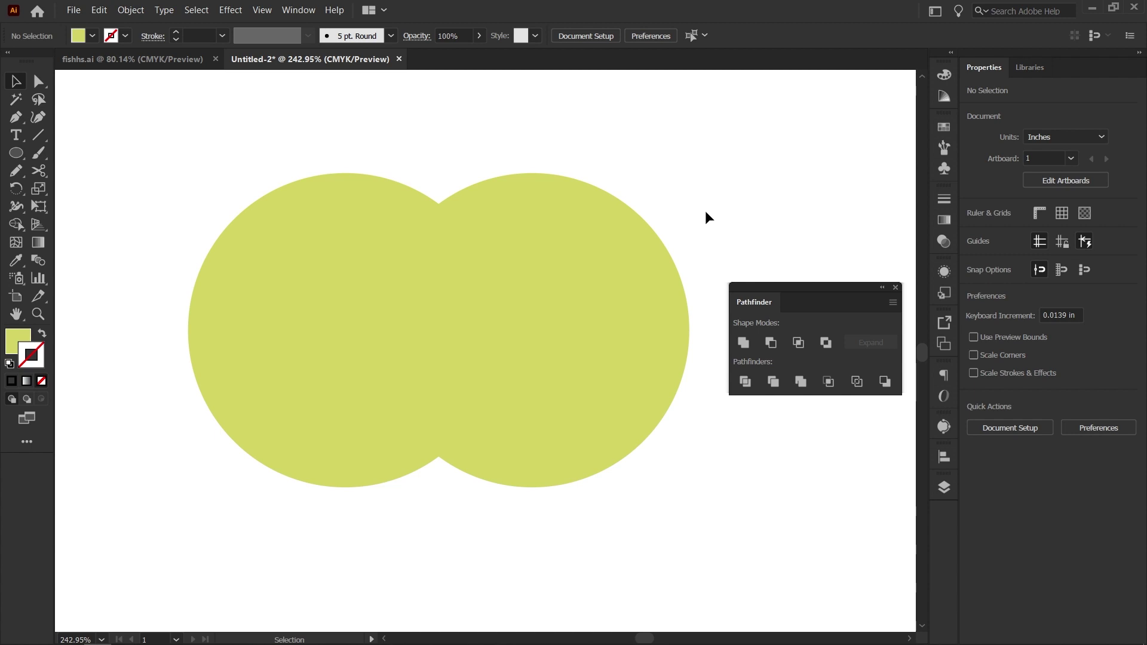
key(ctrl+z)
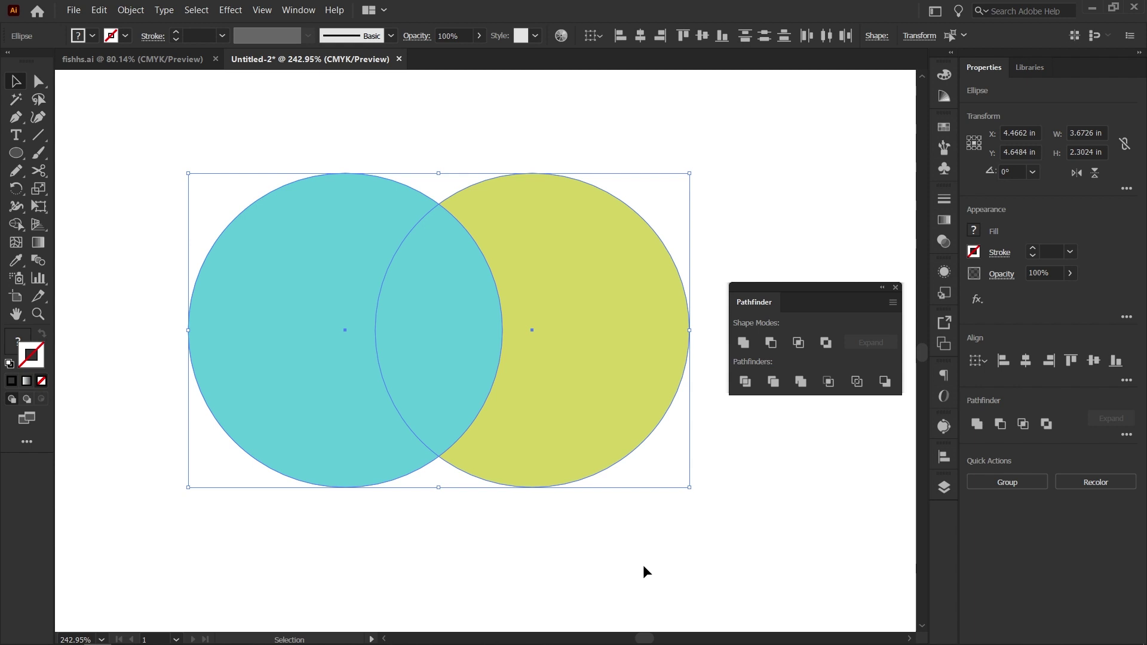
Apply Crop to the cyan and yellow-green circles, ungroup the result and move the lens shape to the right.
click(828, 382)
click(515, 238)
click(456, 297)
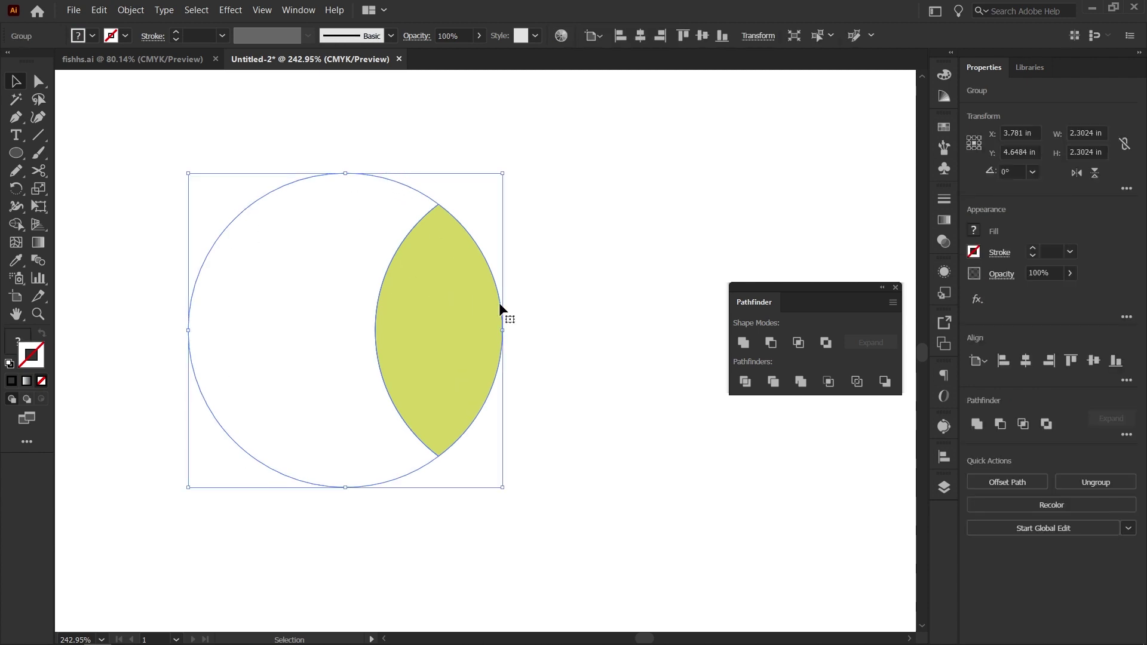
right_click(454, 286)
click(526, 392)
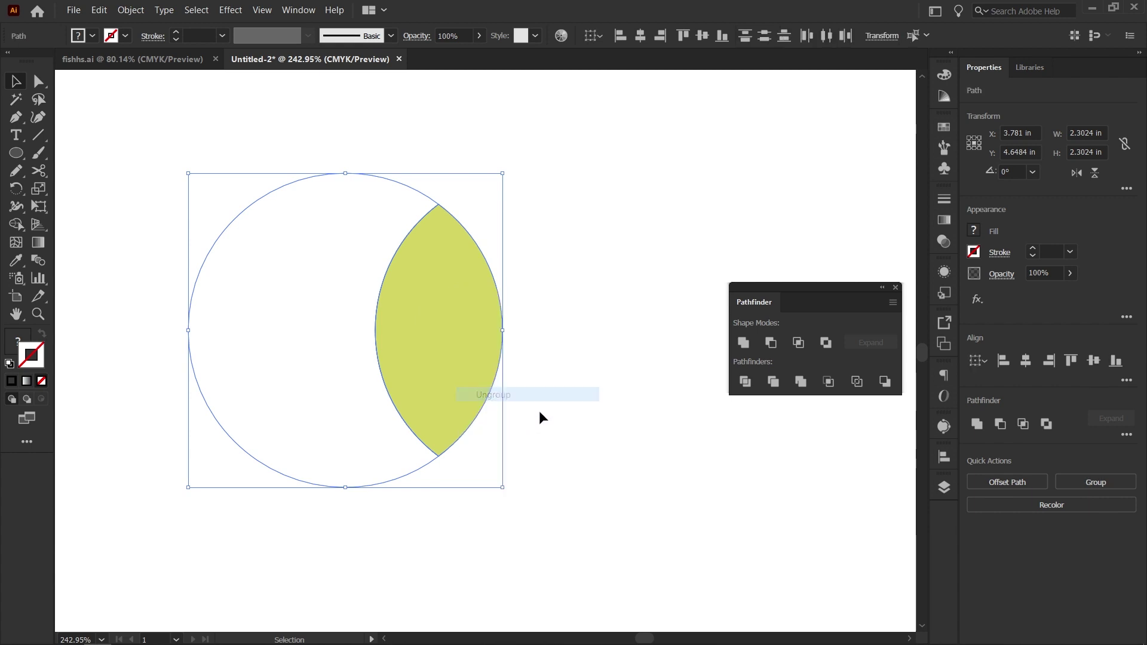
click(539, 410)
drag(477, 385, 524, 385)
Give the unfilled crescent left over from Crop a 1 pt black stroke and deselect it.
drag(420, 165, 192, 306)
click(12, 382)
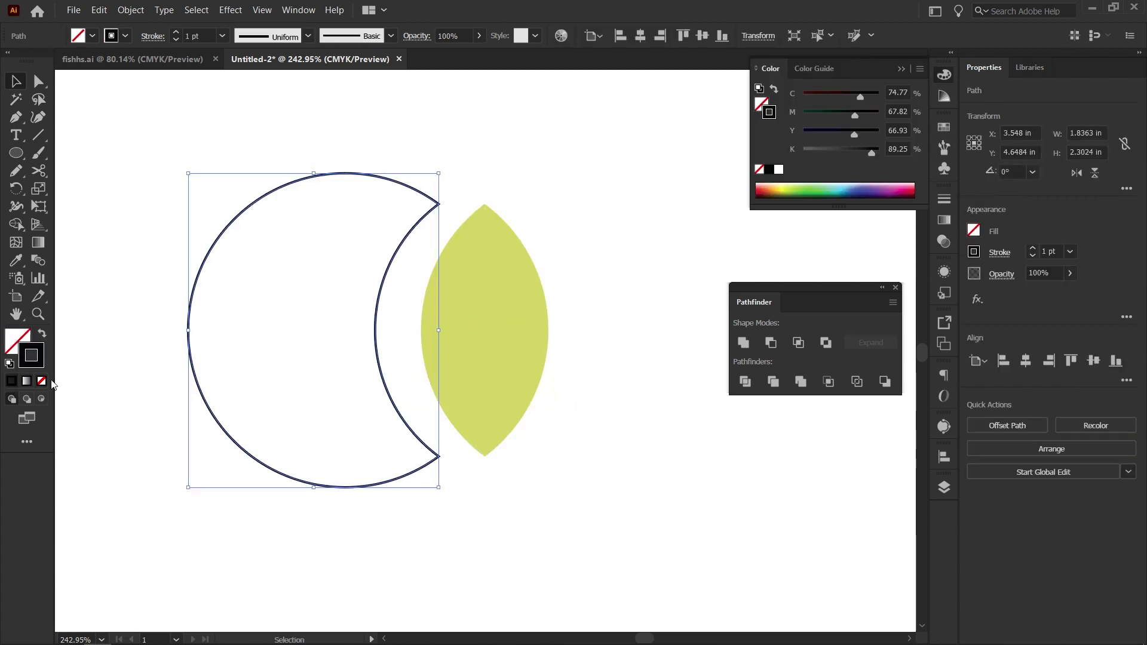
click(163, 468)
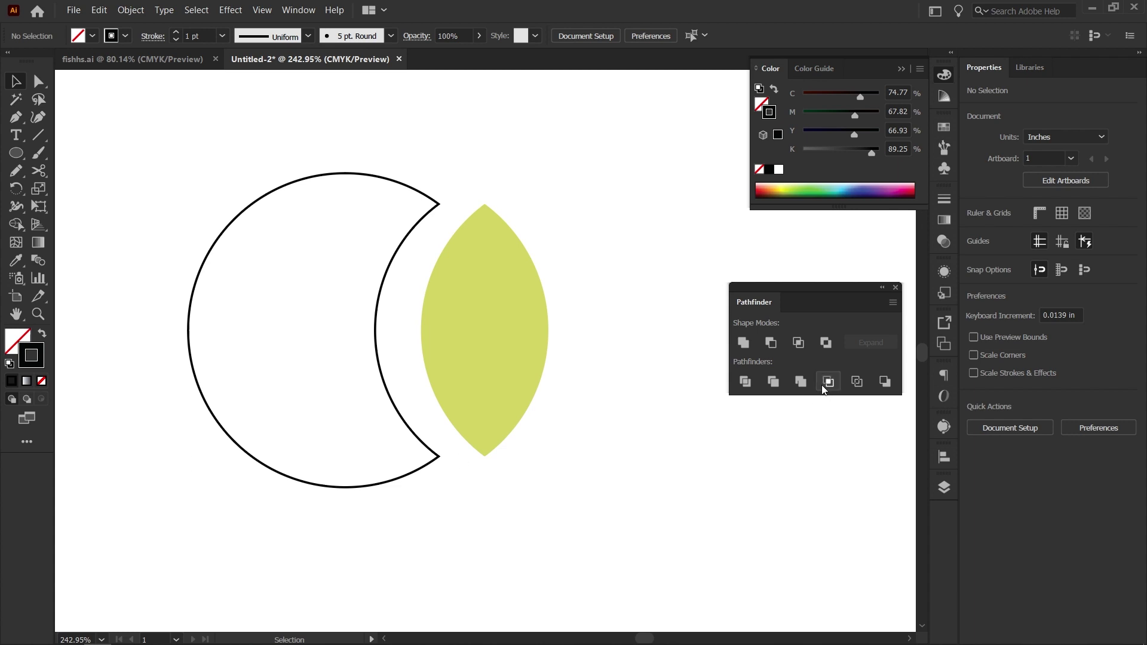
Undo the crescent's stroke, the lens move, the ungrouping and the Crop to restore both circles.
key(ctrl+z)
key(ctrl+z)
key(ctrl+z)
key(ctrl+z)
key(ctrl+z)
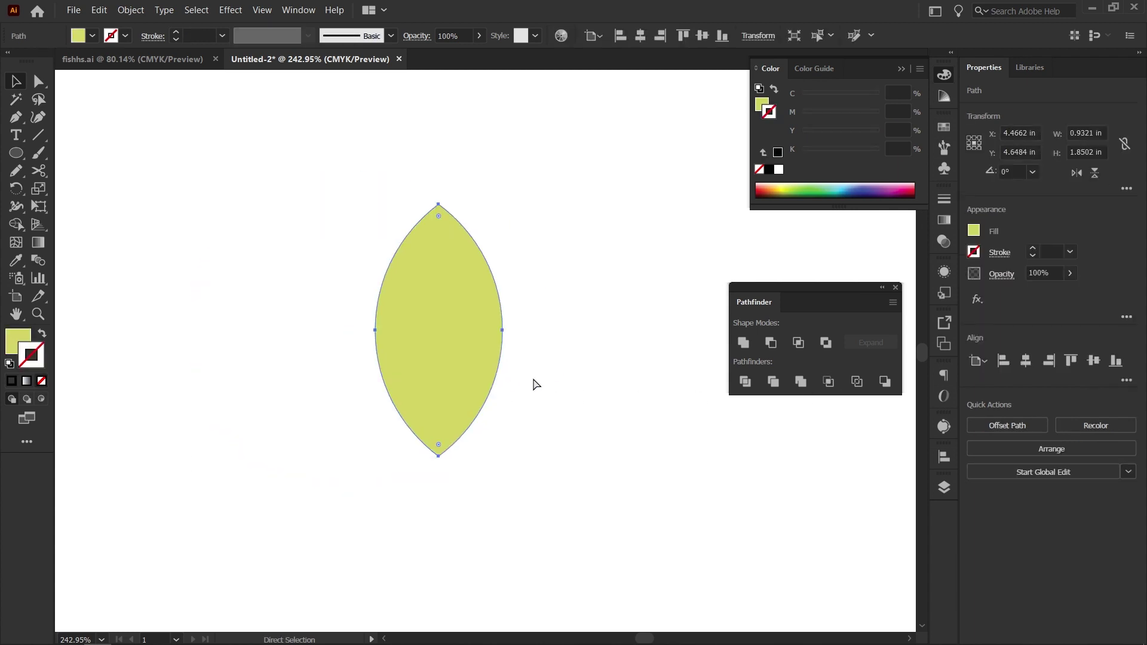
key(ctrl+z)
click(385, 565)
drag(298, 528, 589, 357)
drag(591, 413, 661, 413)
key(ctrl+z)
click(521, 564)
drag(549, 435, 631, 439)
key(ctrl+z)
Apply Outline to the cyan and yellow-green circles and ungroup the resulting paths.
drag(689, 528, 335, 355)
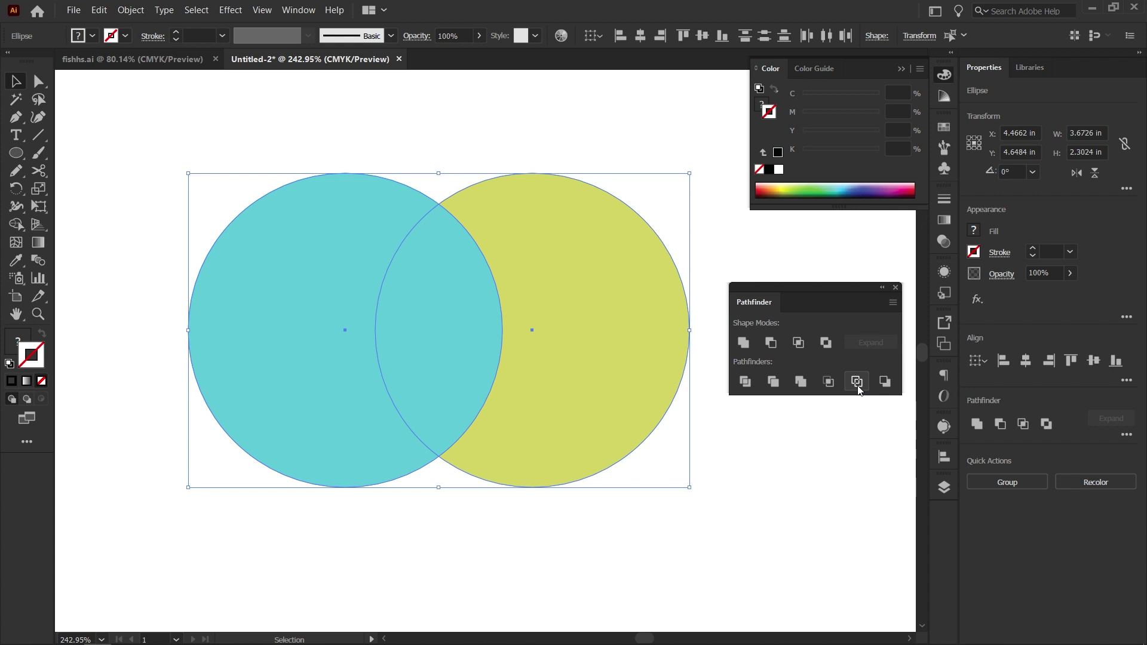
click(857, 385)
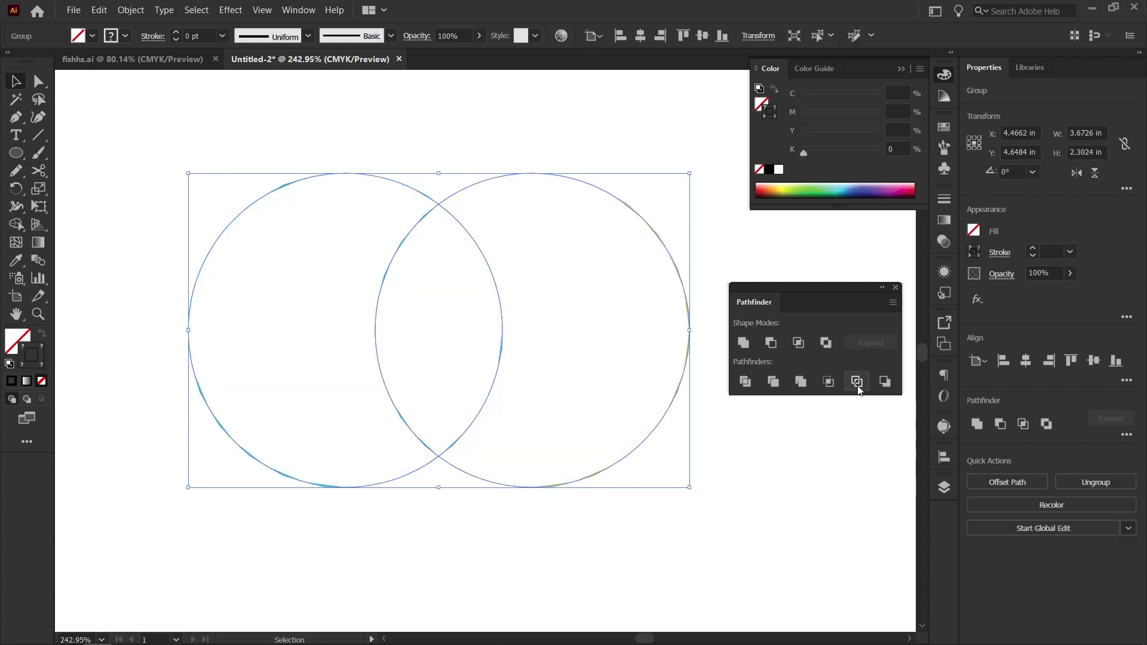
click(509, 171)
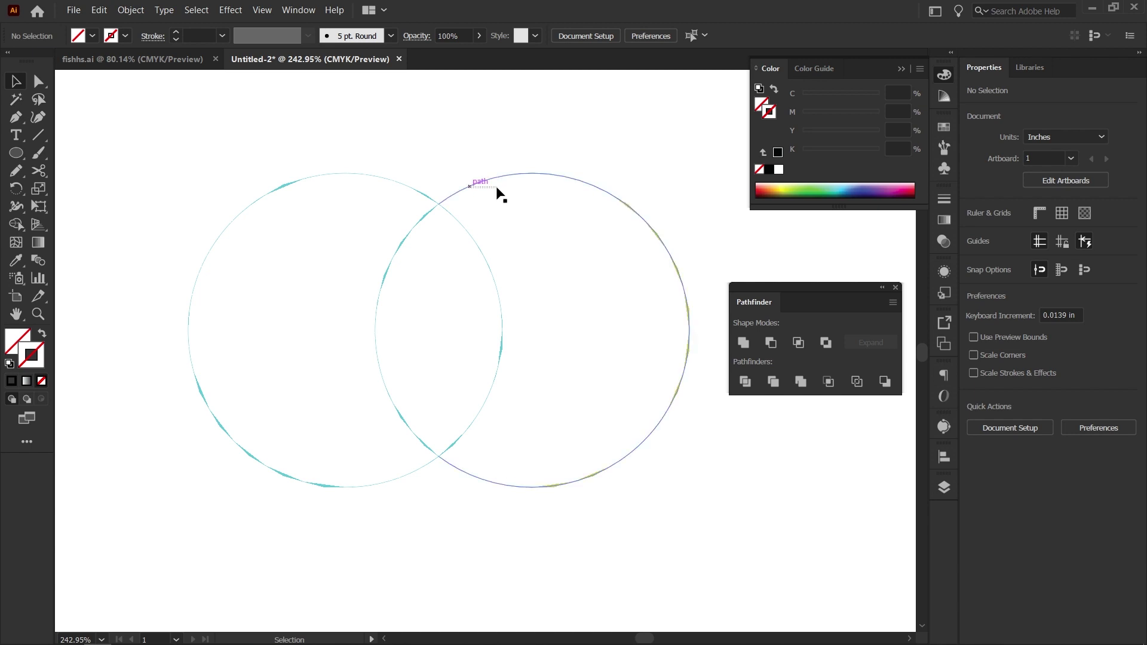
click(473, 182)
right_click(473, 183)
click(526, 290)
click(543, 236)
Move the outlined arcs apart, spreading the yellow-green arc and right inner arc rightward and the two left cyan arcs leftward.
drag(537, 174, 601, 179)
drag(396, 179, 315, 183)
drag(415, 220, 376, 220)
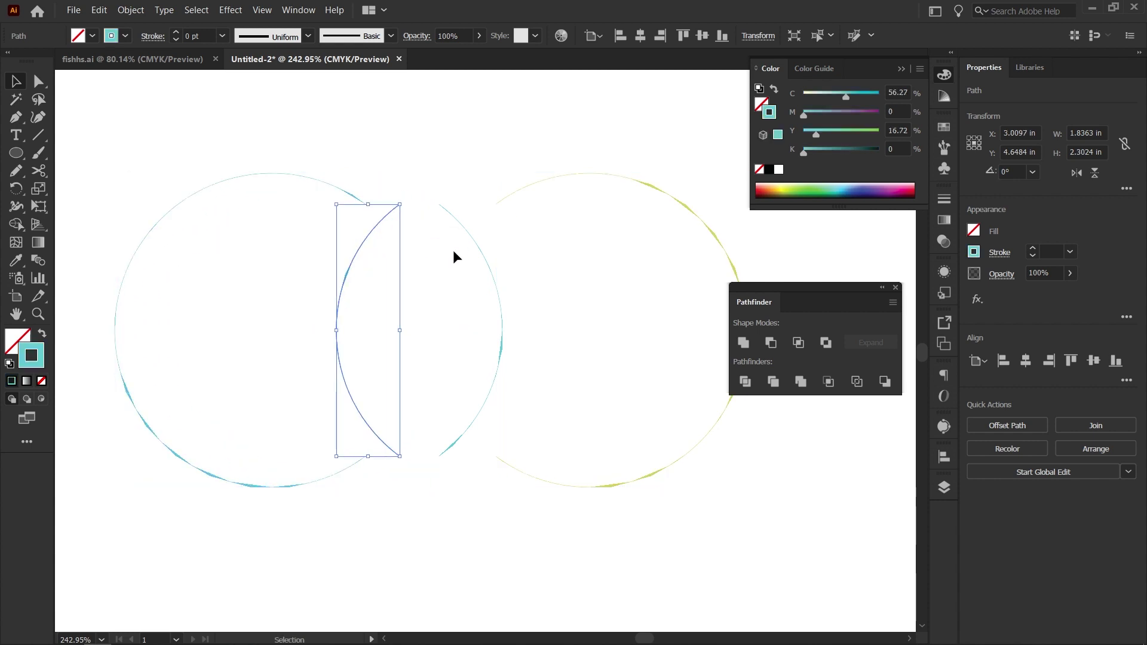
click(486, 263)
drag(487, 263, 508, 259)
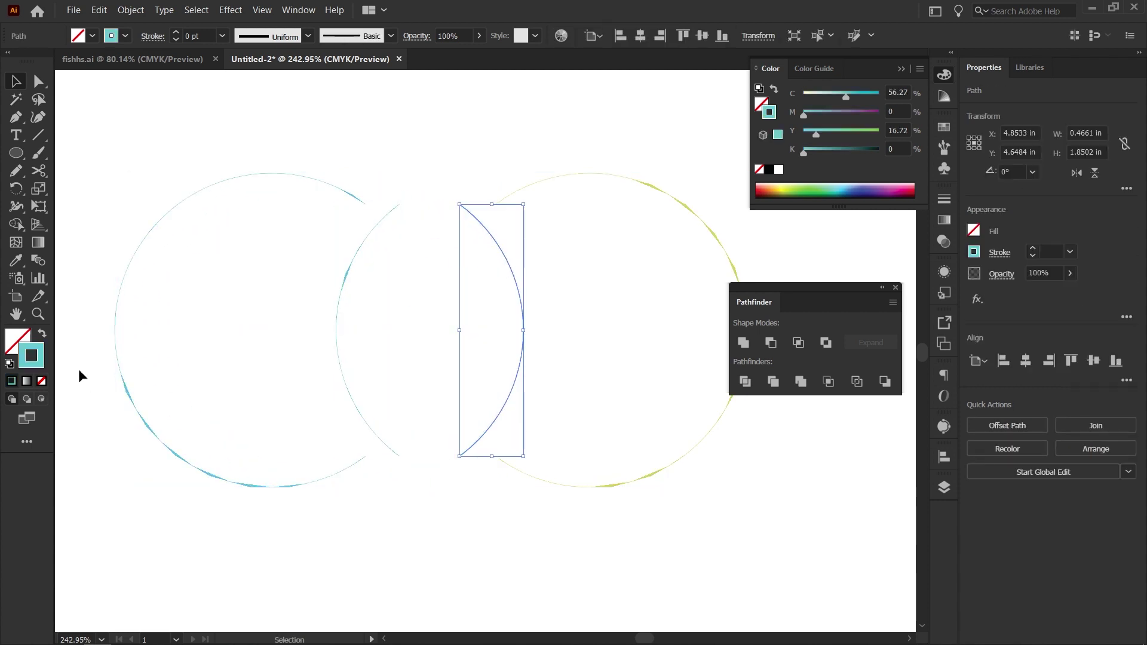
Colour the right inner arc's stroke purple, set its weight to 4 pt and deselect it.
double_click(34, 365)
drag(705, 172, 702, 135)
key(Return)
click(547, 311)
click(522, 311)
click(1033, 248)
click(1033, 248)
click(1033, 248)
click(1033, 249)
click(603, 275)
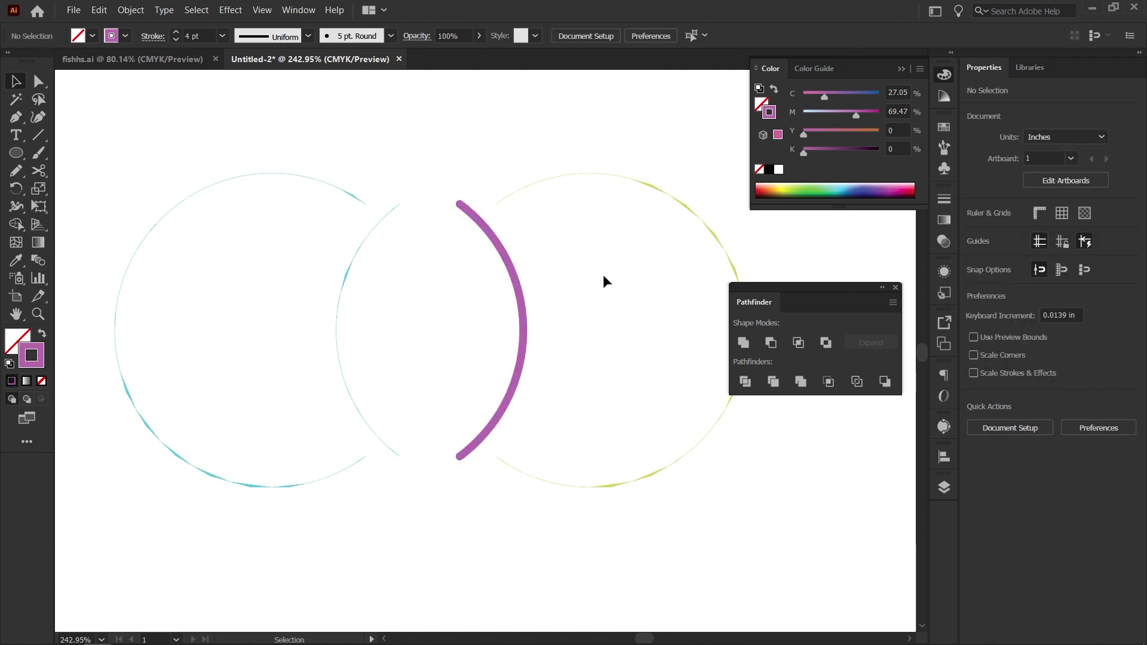
Reselect both unstroked circles, undo a trial Minus Front on them and apply Minus Back instead.
drag(608, 264, 684, 147)
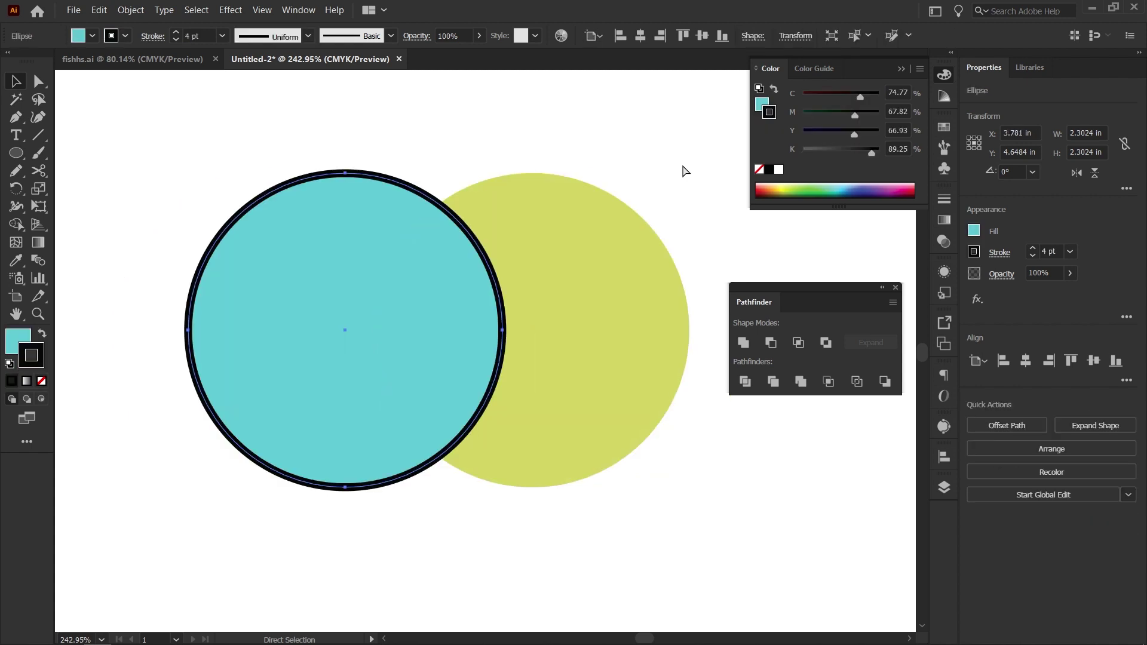
shift+click(505, 454)
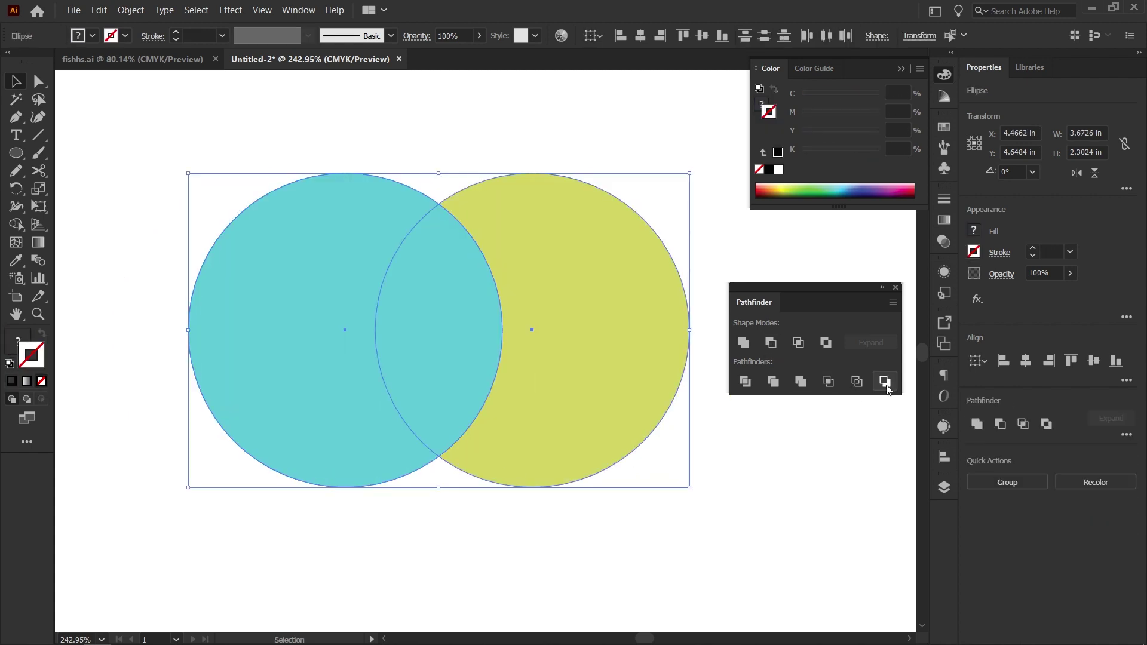
click(771, 347)
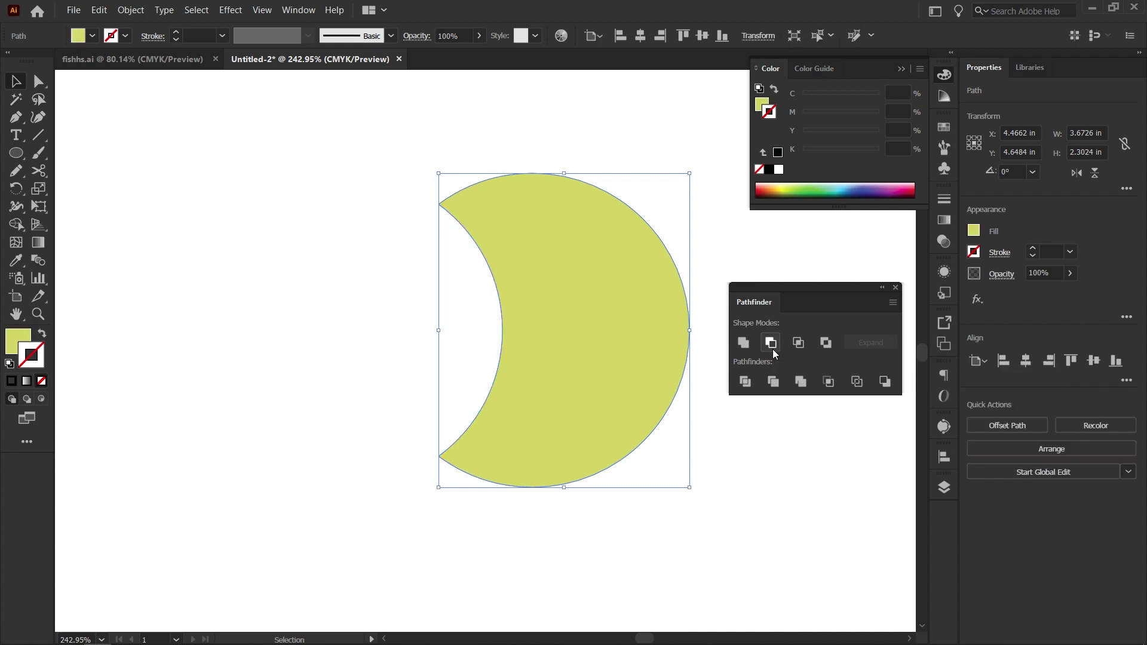
key(ctrl+z)
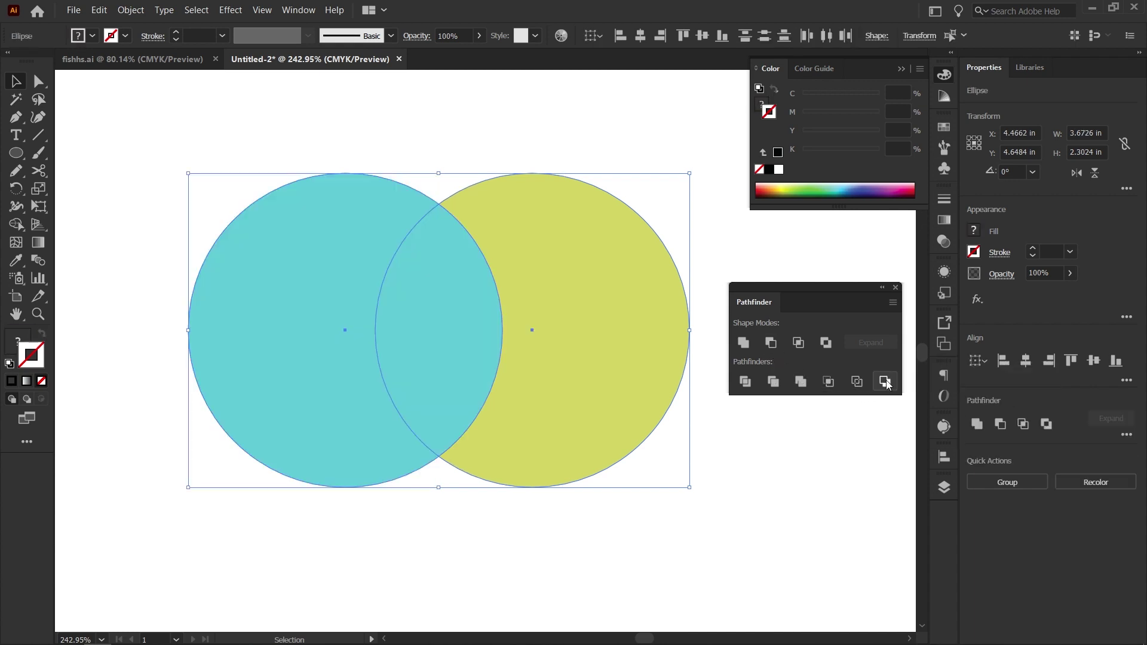
click(885, 382)
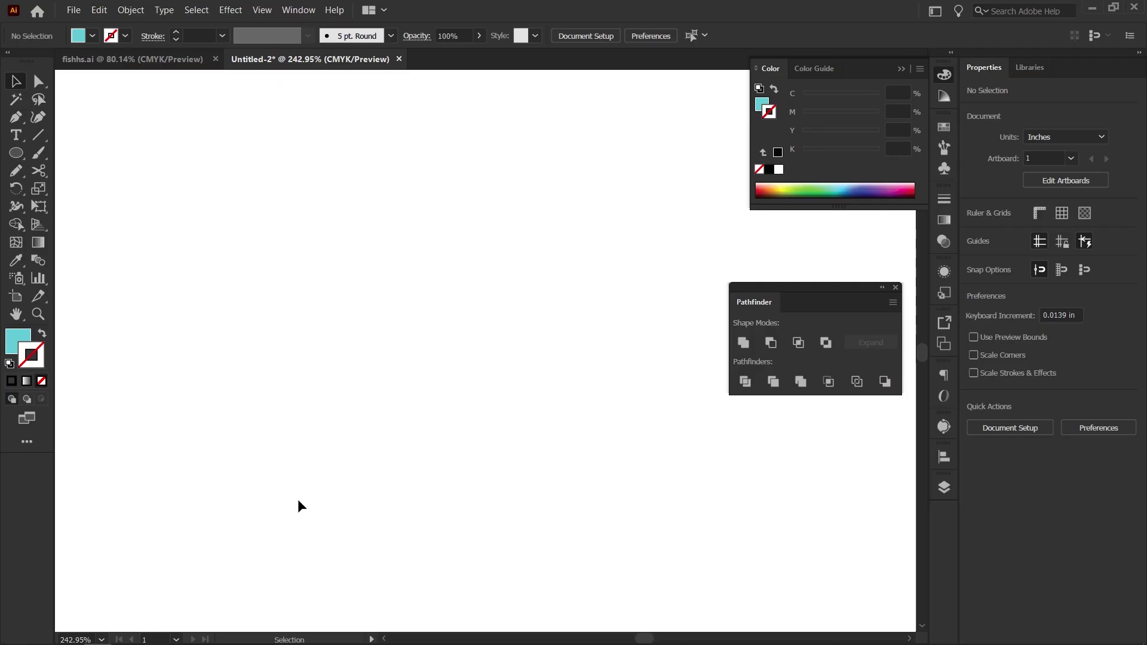
Draw a cyan circle on the empty canvas with the Ellipse tool and deselect it.
click(16, 153)
drag(284, 182, 524, 422)
key(v)
click(300, 478)
Draw a square turned as a diamond about 1.45 in wide at the circle's lower left, and fill it dark red.
drag(18, 155, 81, 151)
drag(141, 345, 212, 533)
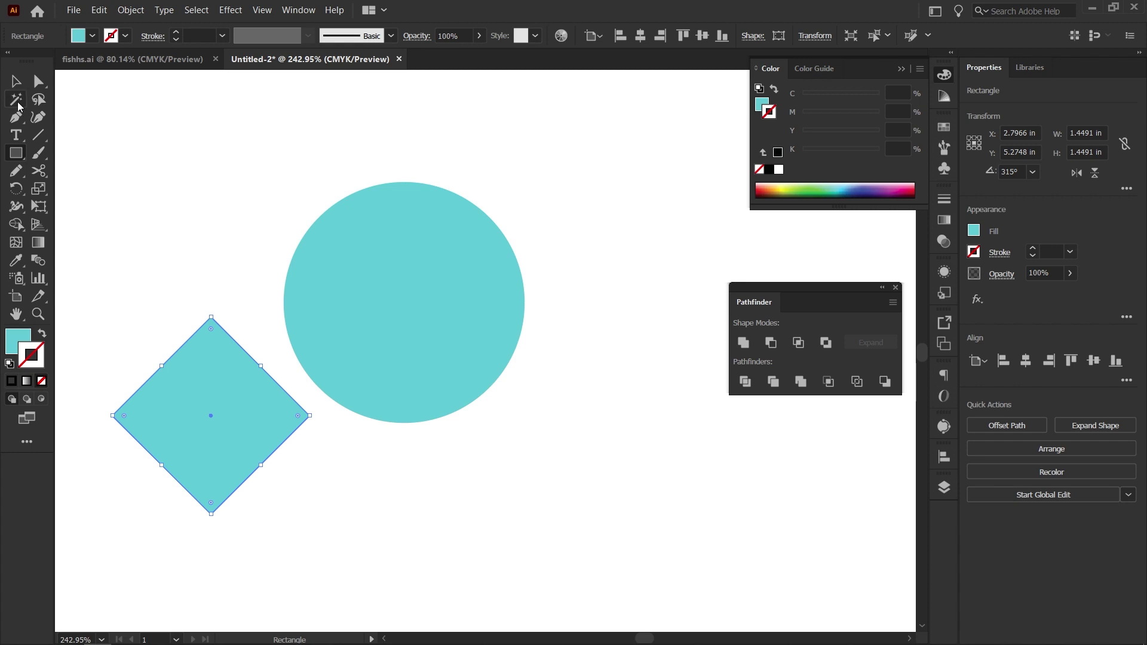
click(12, 84)
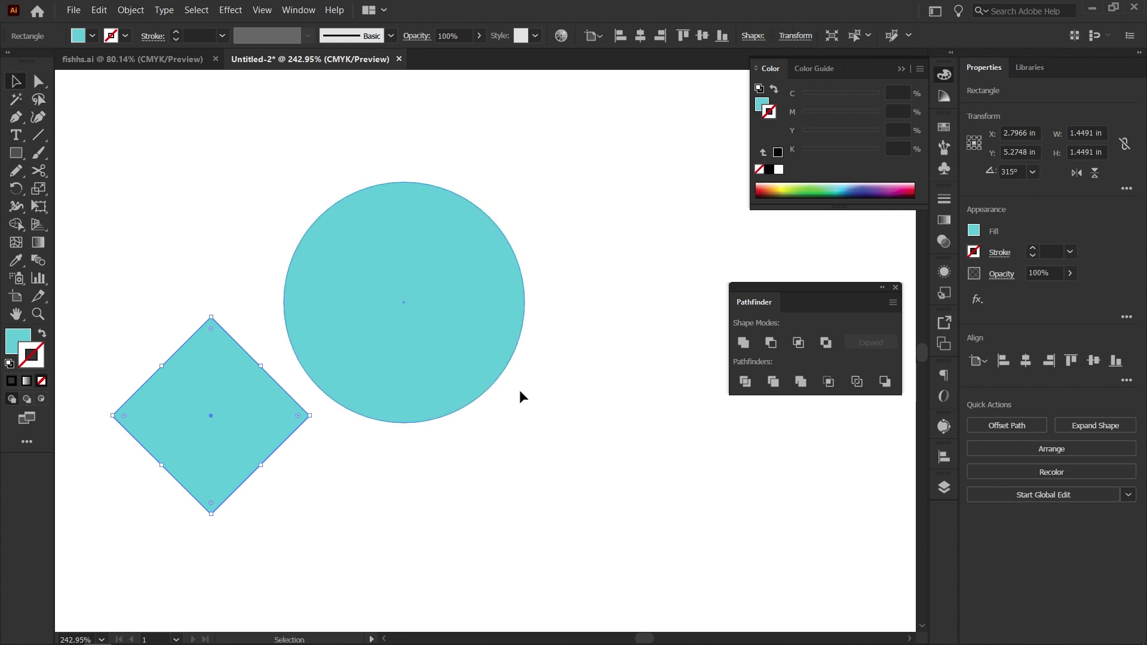
click(973, 231)
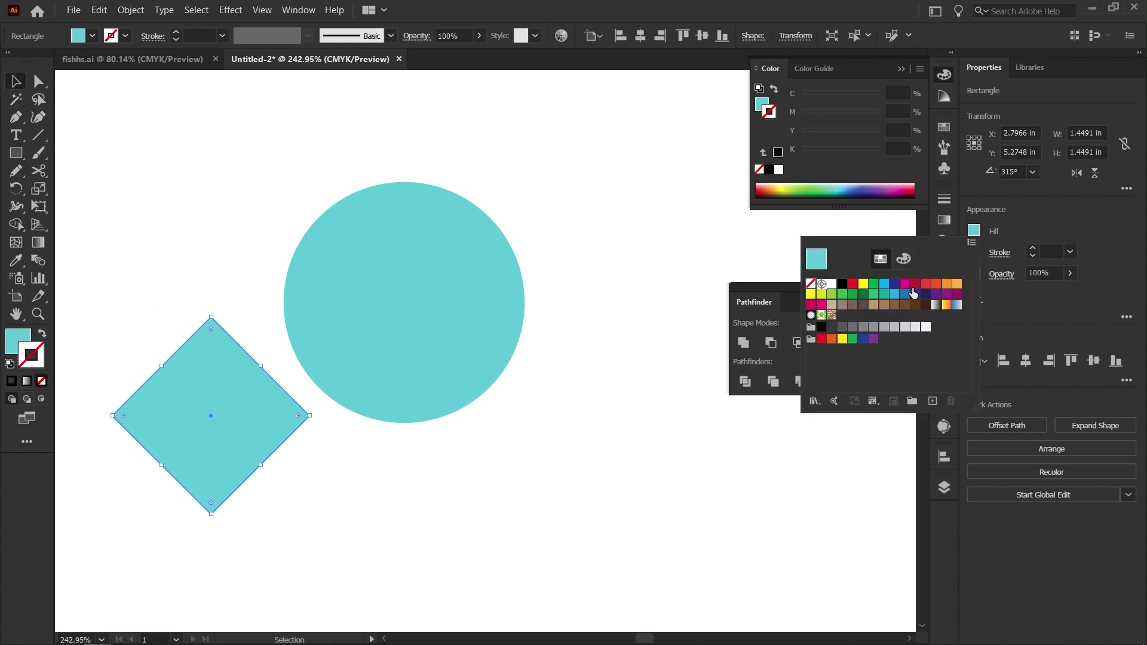
click(912, 290)
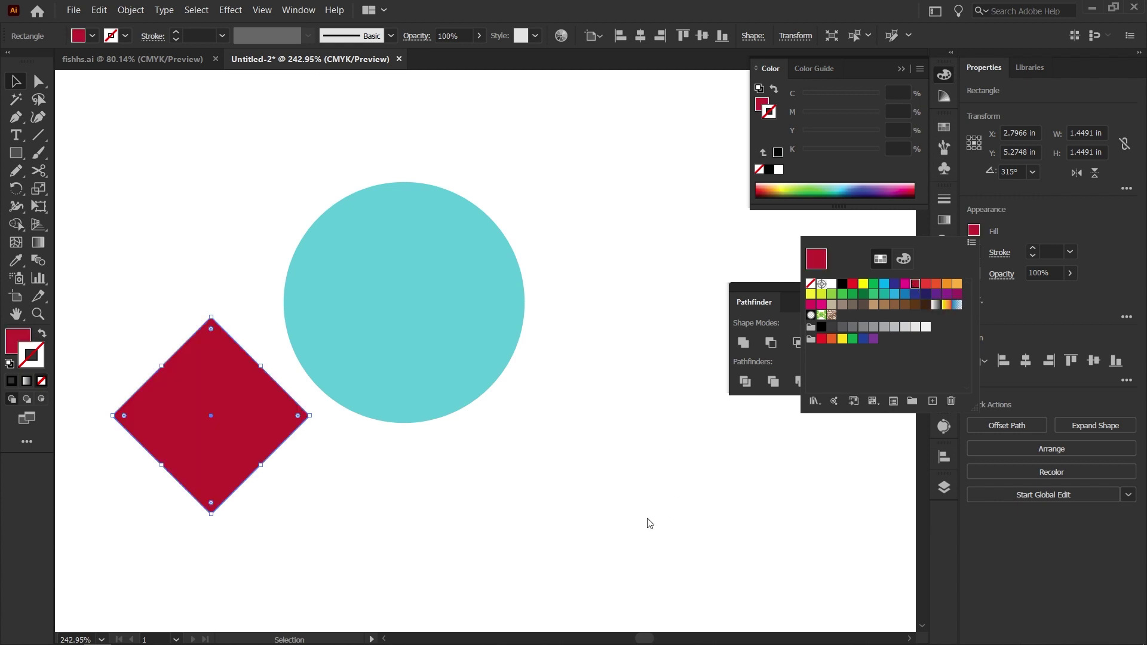
click(645, 522)
Enlarge the dark red diamond over the circle's lower part and place an overlapping copy to its lower right.
click(288, 480)
drag(238, 443, 377, 416)
drag(362, 483, 362, 583)
mouse_move(420, 463)
mouse_down()
mouse_move(401, 454)
mouse_move(410, 449)
mouse_up()
click(568, 540)
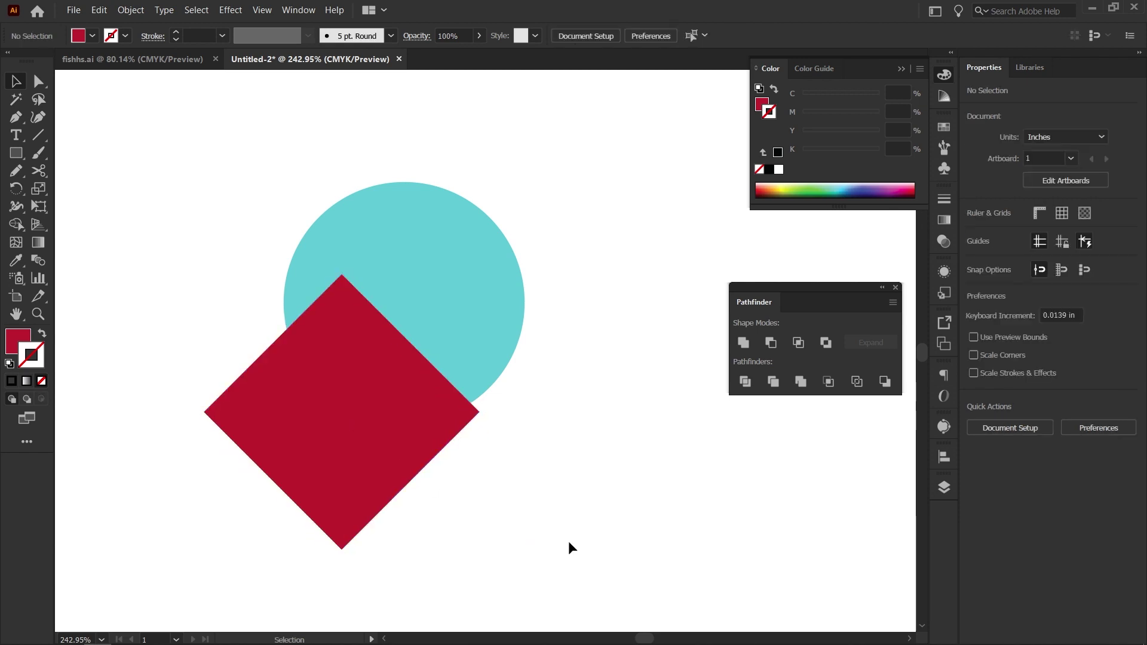
drag(329, 464, 440, 495)
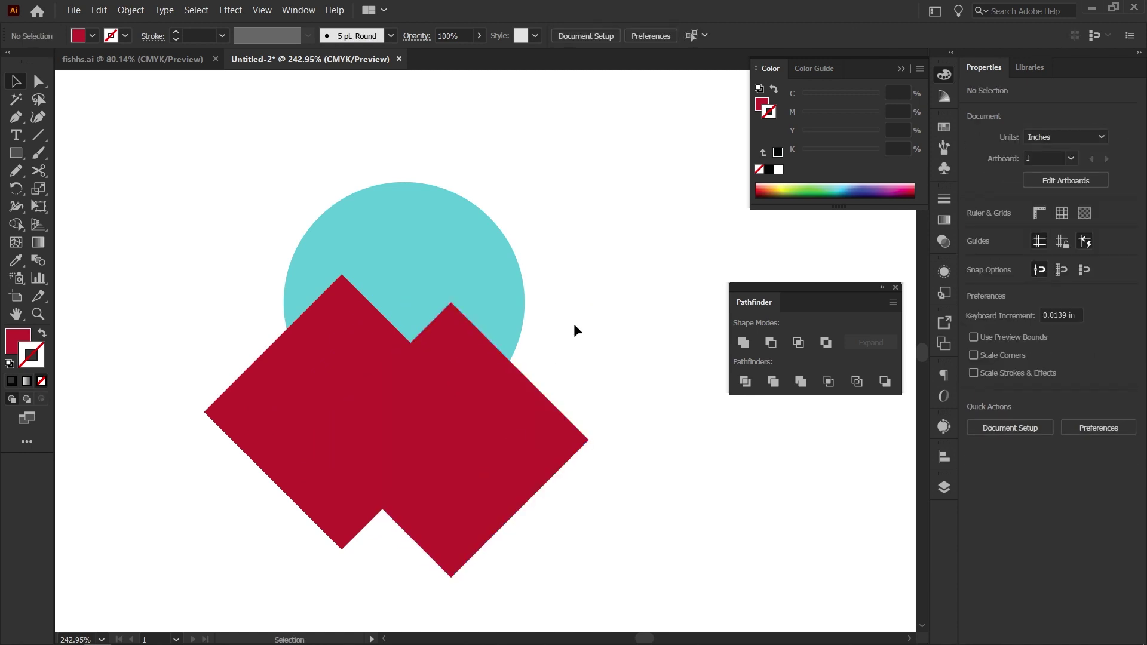
Draw a small dark red circle about 0.15 in wide inside the cyan circle's upper part and deselect it.
click(17, 153)
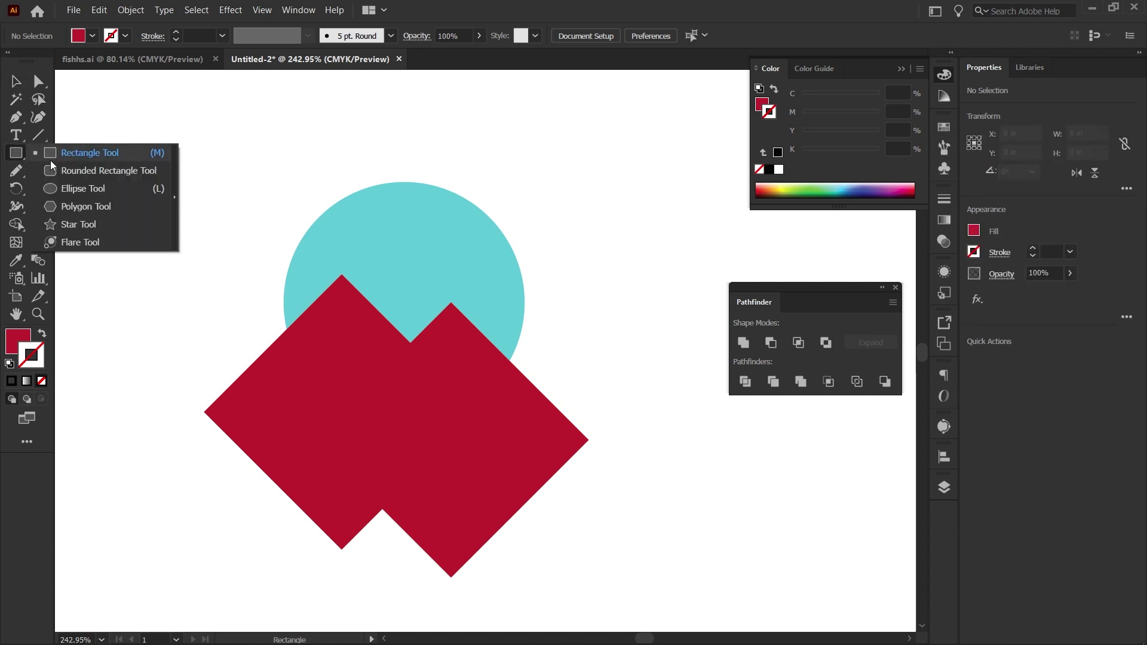
click(80, 189)
drag(436, 228, 418, 250)
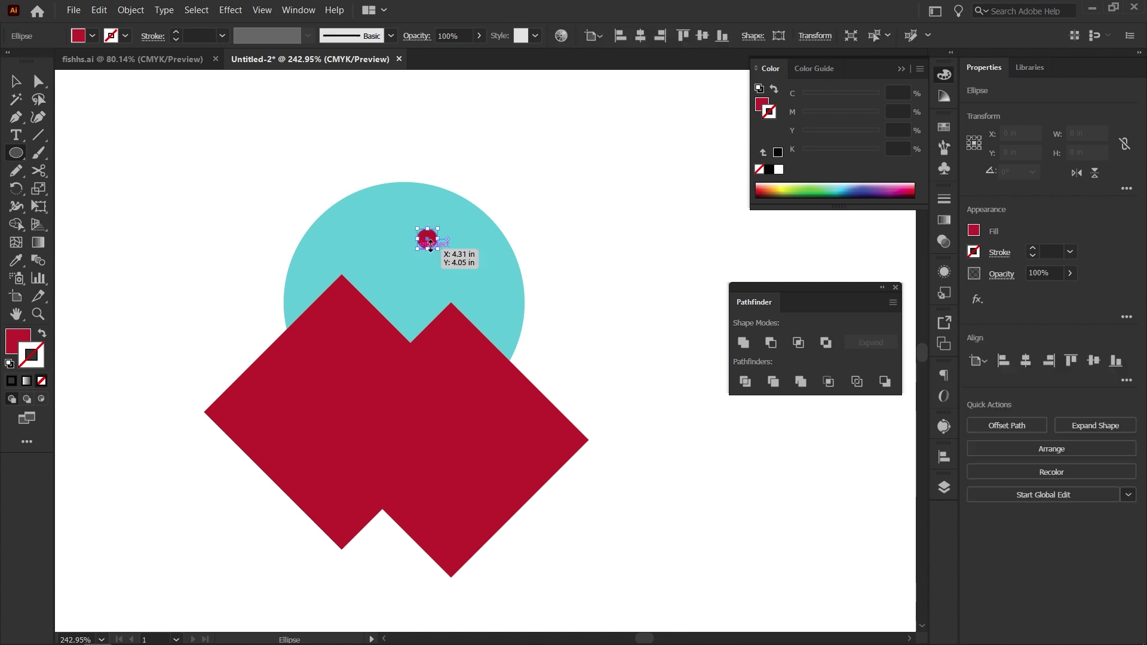
key(v)
click(529, 222)
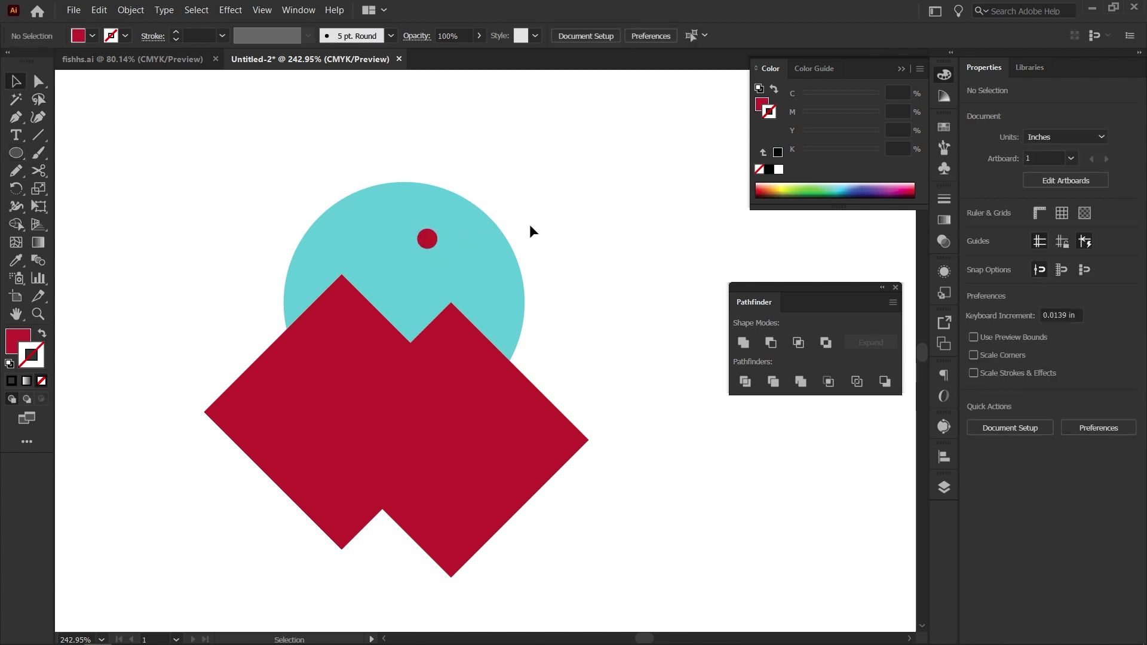
Fill the small circle inside the cyan circle with light orange and deselect it.
click(424, 242)
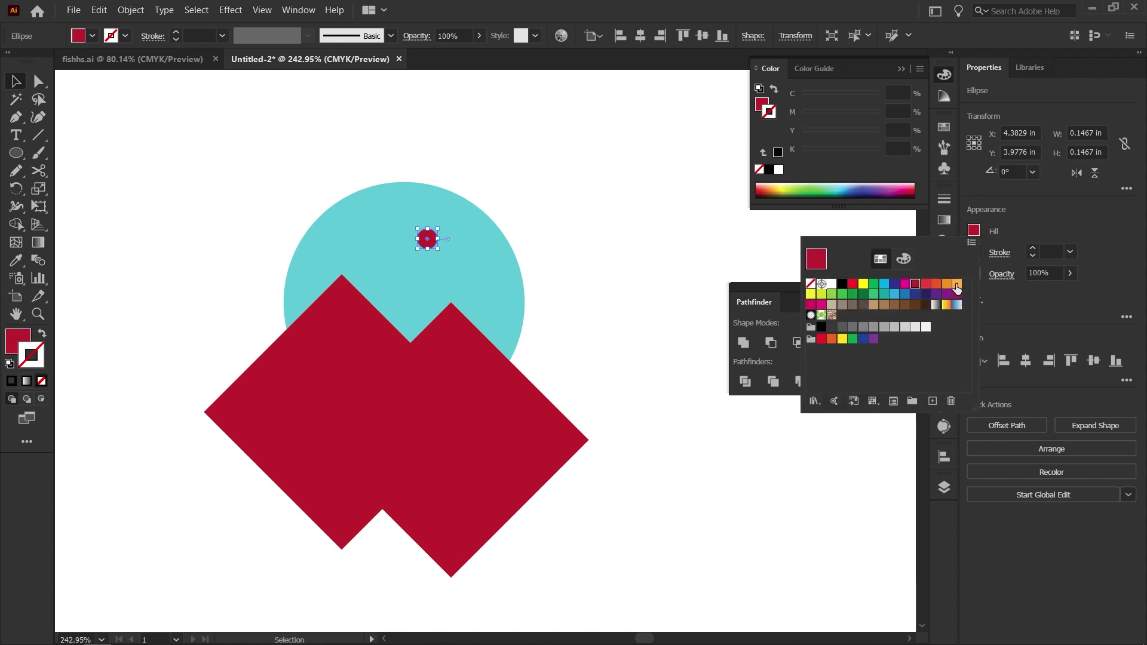
click(955, 285)
click(601, 340)
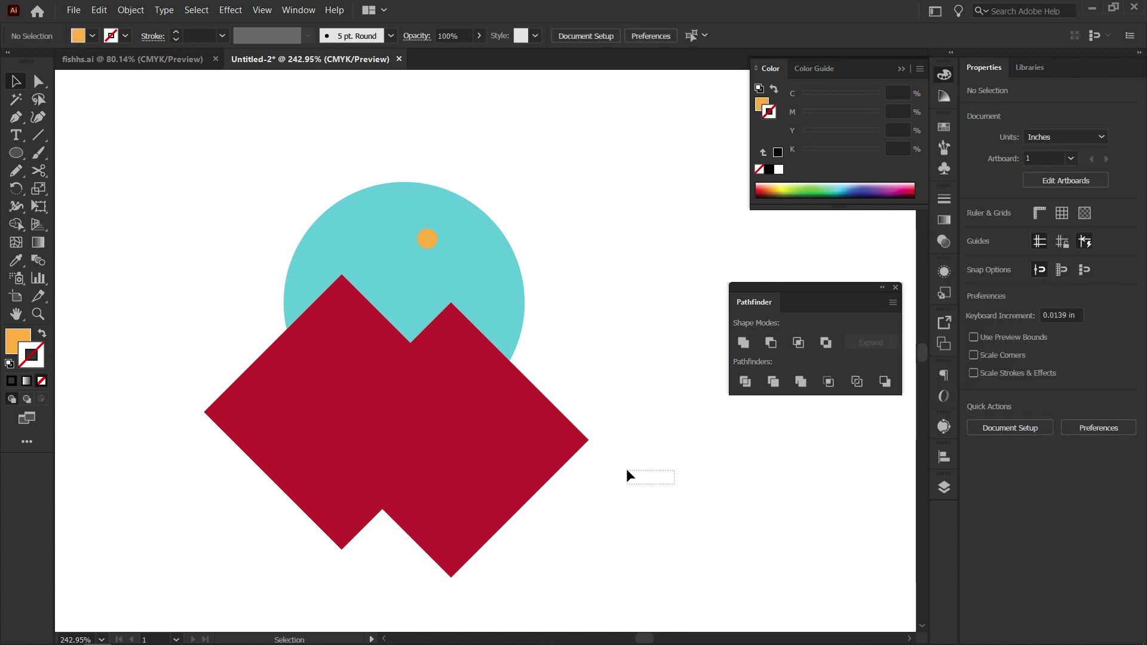
drag(639, 481, 599, 482)
Fill the lower-right diamond with the darker red 8e101f and deselect it.
click(542, 463)
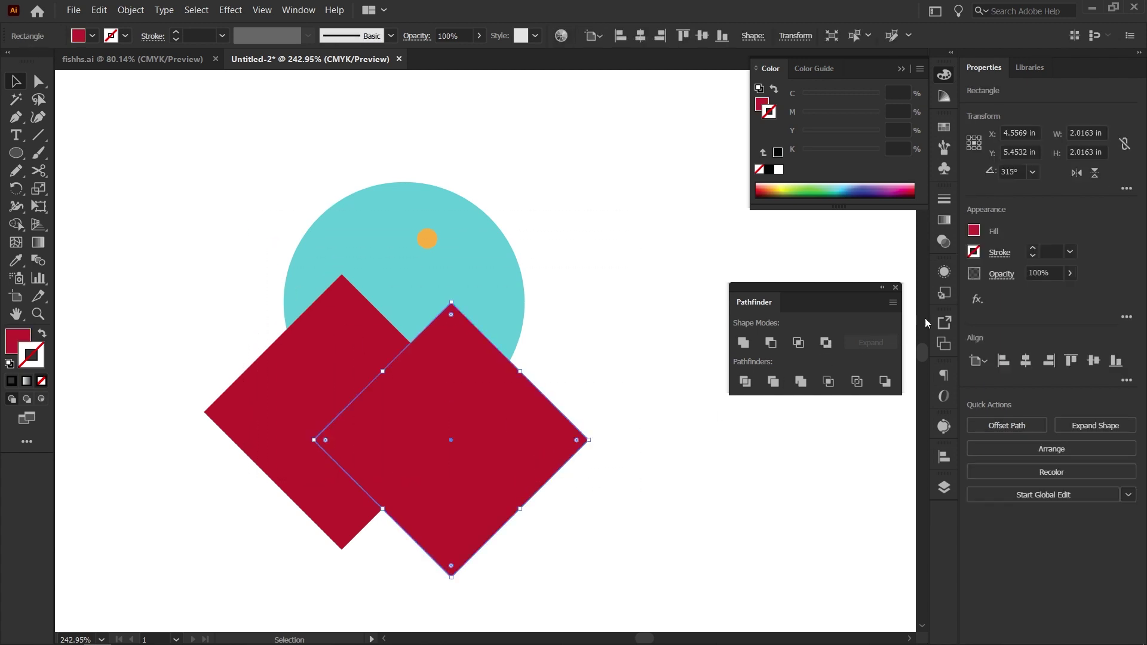
click(973, 236)
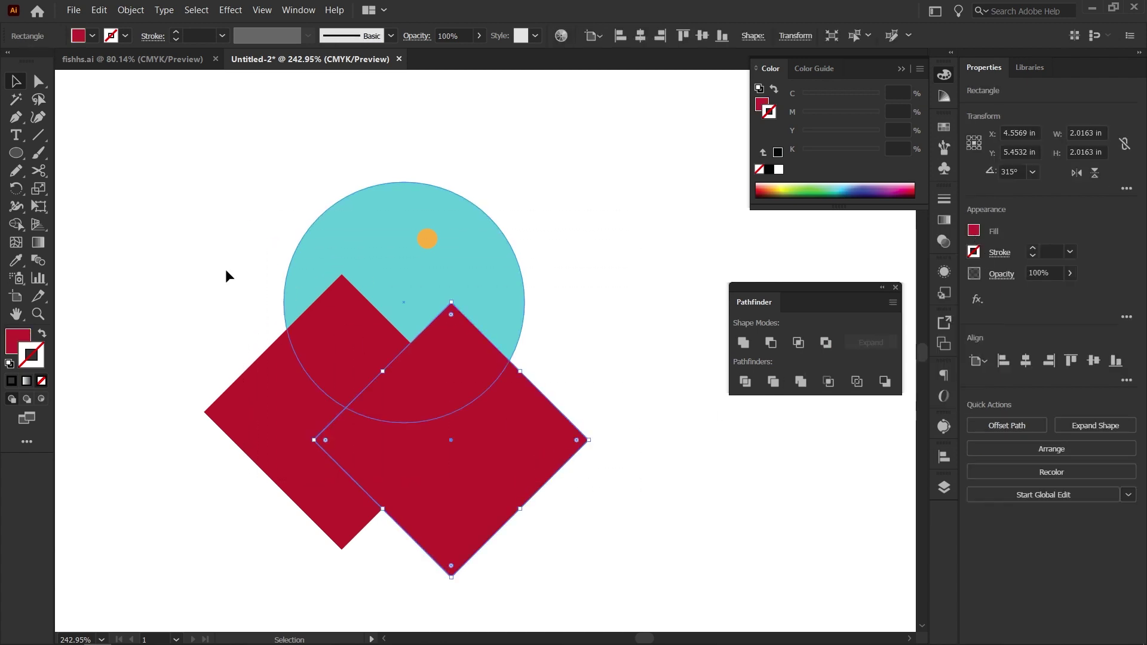
click(16, 341)
double_click(21, 342)
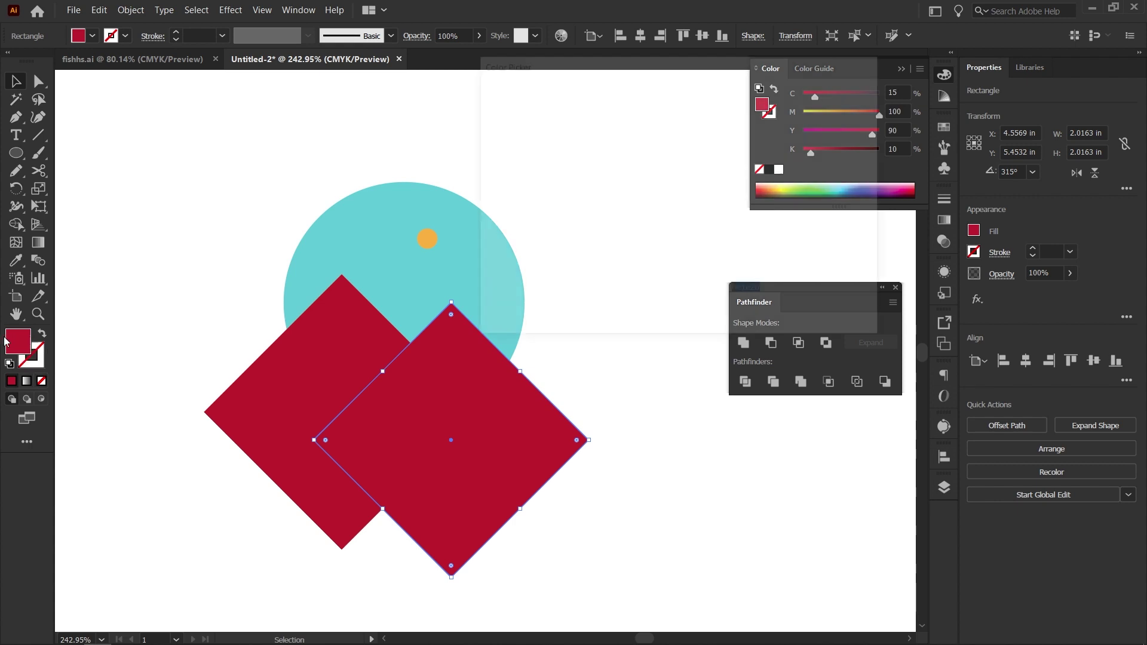
drag(643, 158, 652, 188)
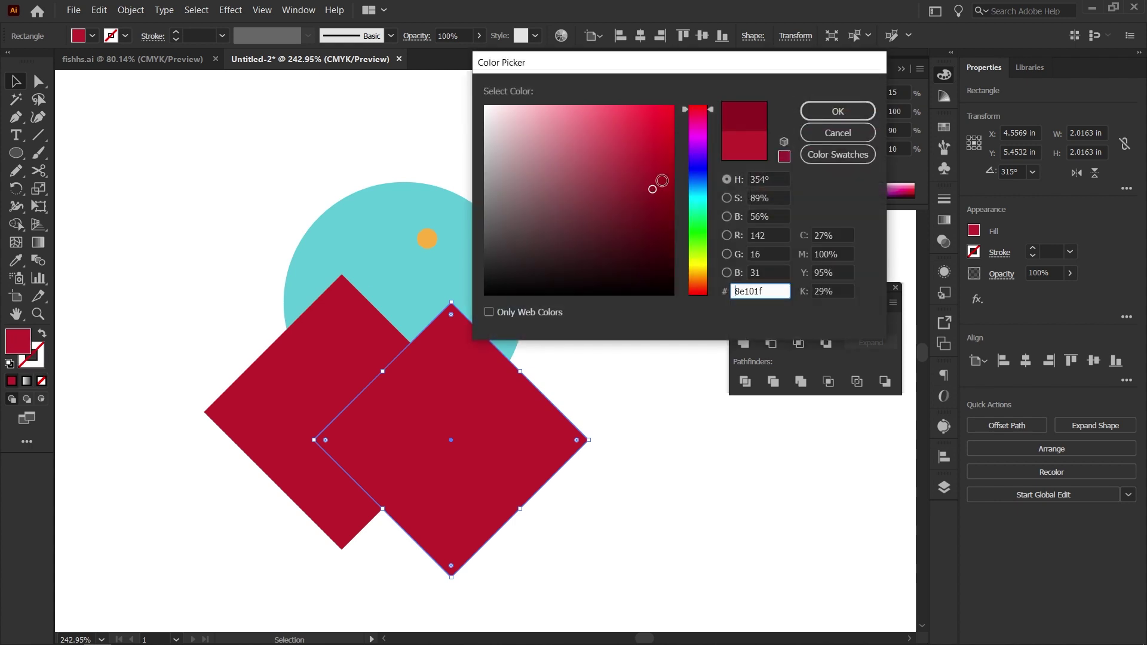
click(837, 111)
click(606, 228)
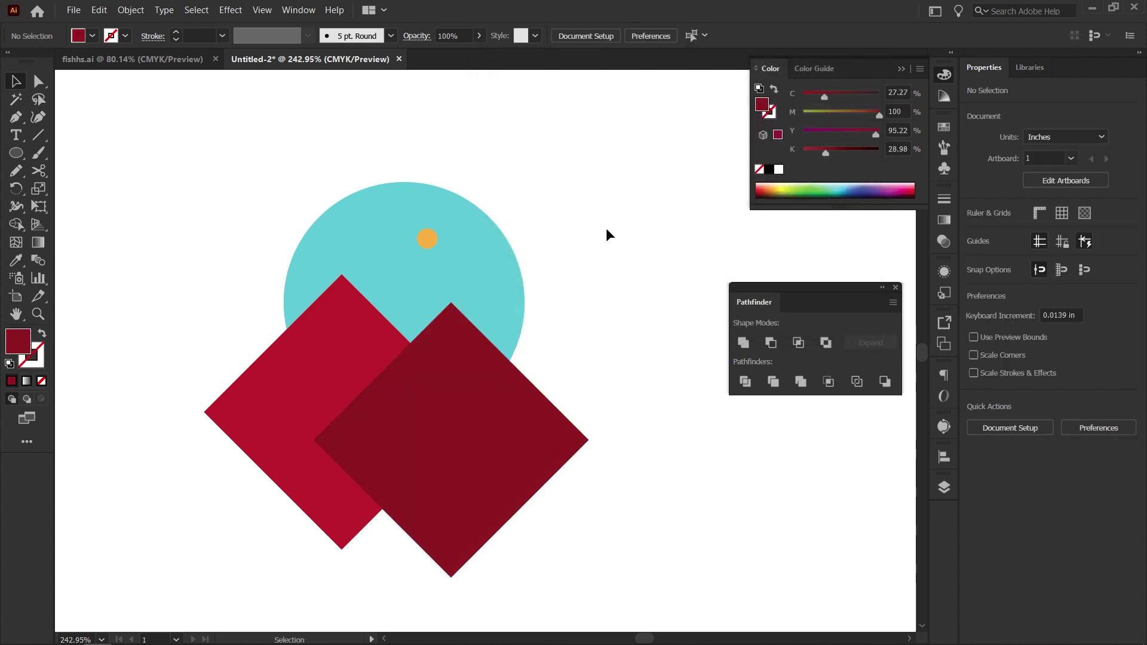
Recolor the large cyan circle with the blue swatch C=70, M=15, Y=0, K=0 and deselect it.
click(482, 272)
click(974, 231)
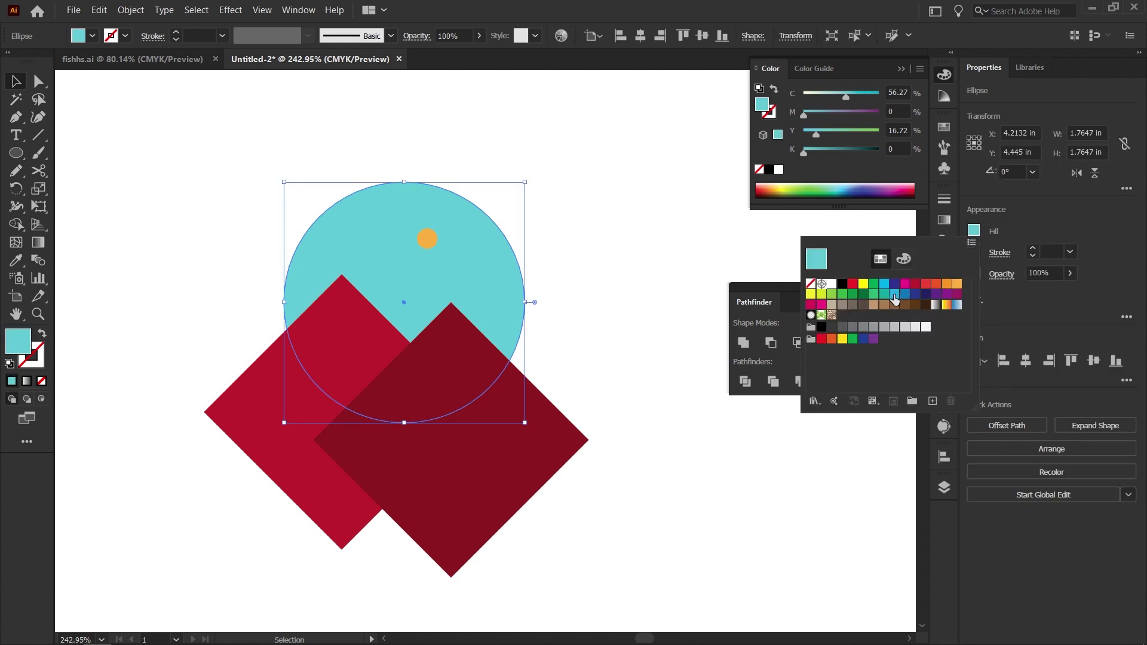
click(894, 299)
click(578, 295)
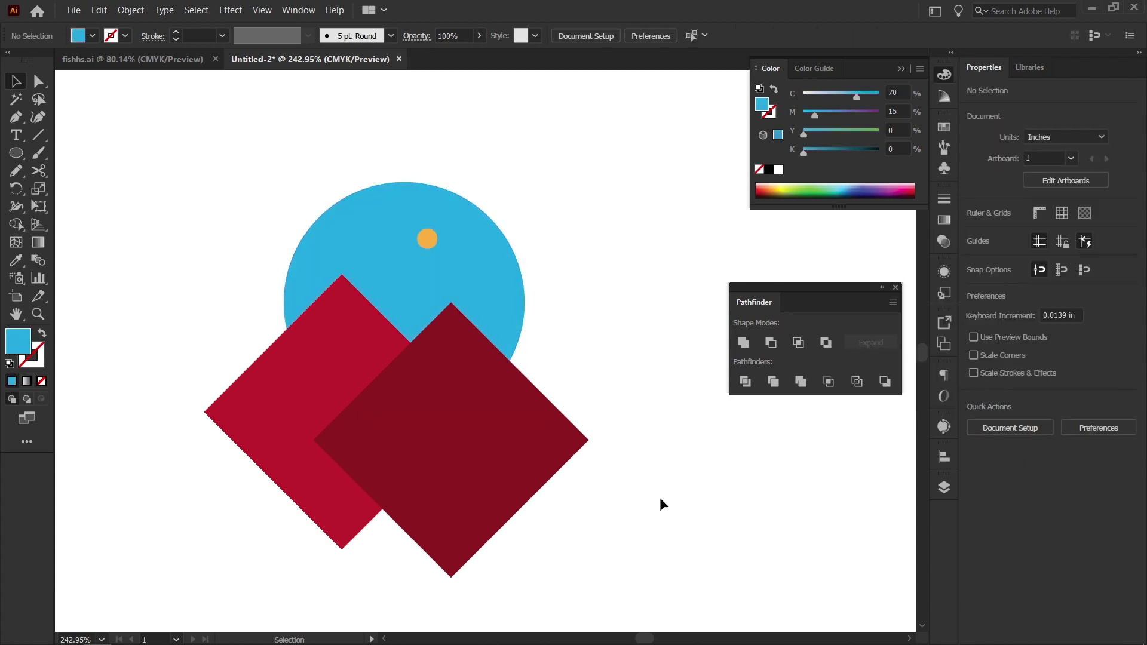
Split all the overlapping circles and diamonds with the Divide pathfinder and ungroup the resulting pieces.
drag(619, 461, 226, 170)
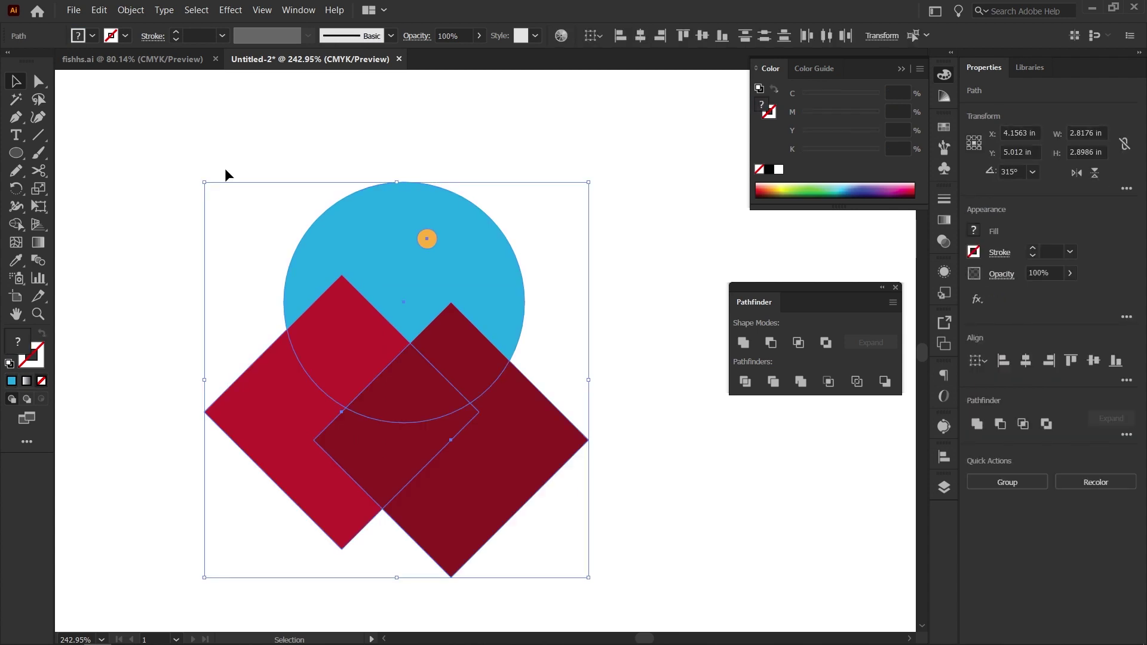
click(747, 387)
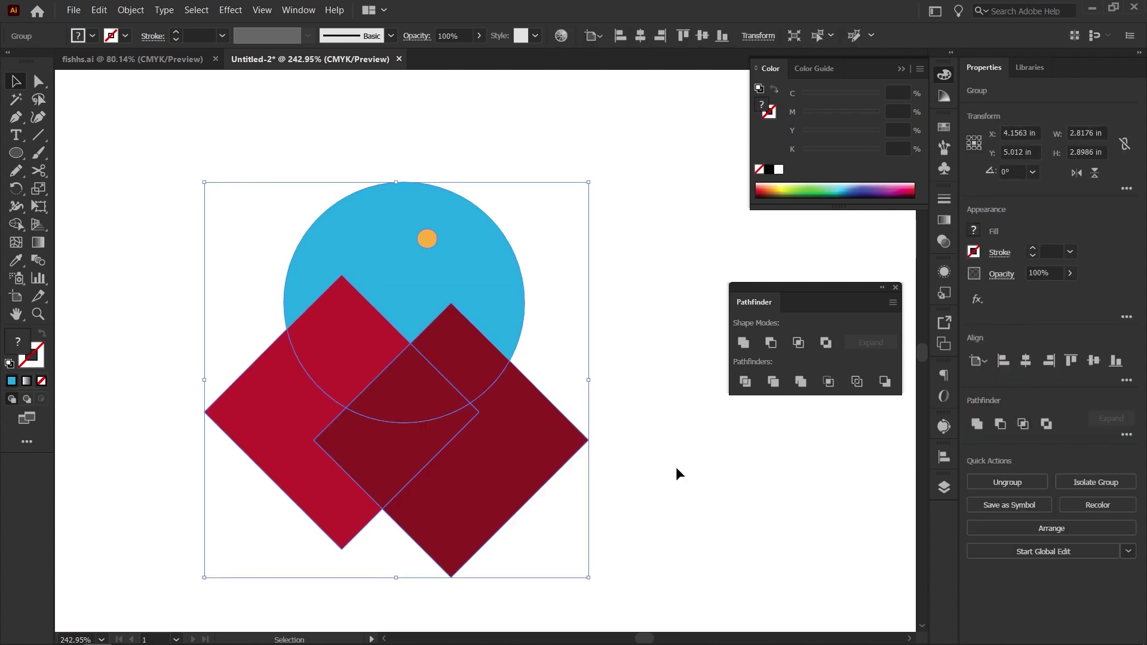
right_click(455, 354)
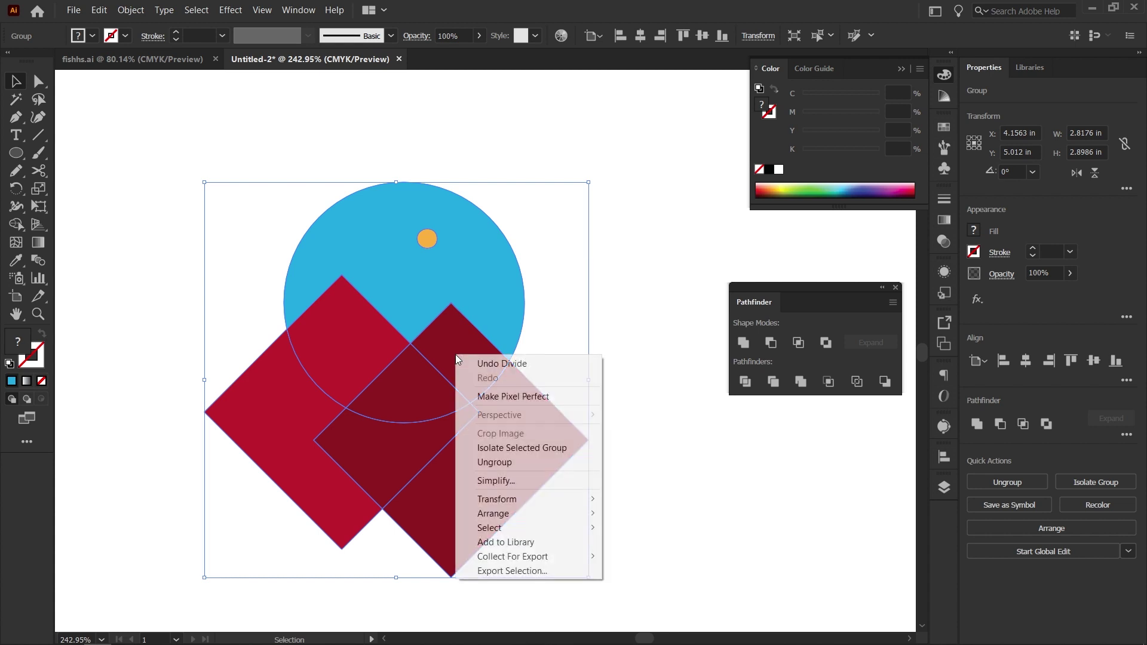
click(511, 463)
click(612, 414)
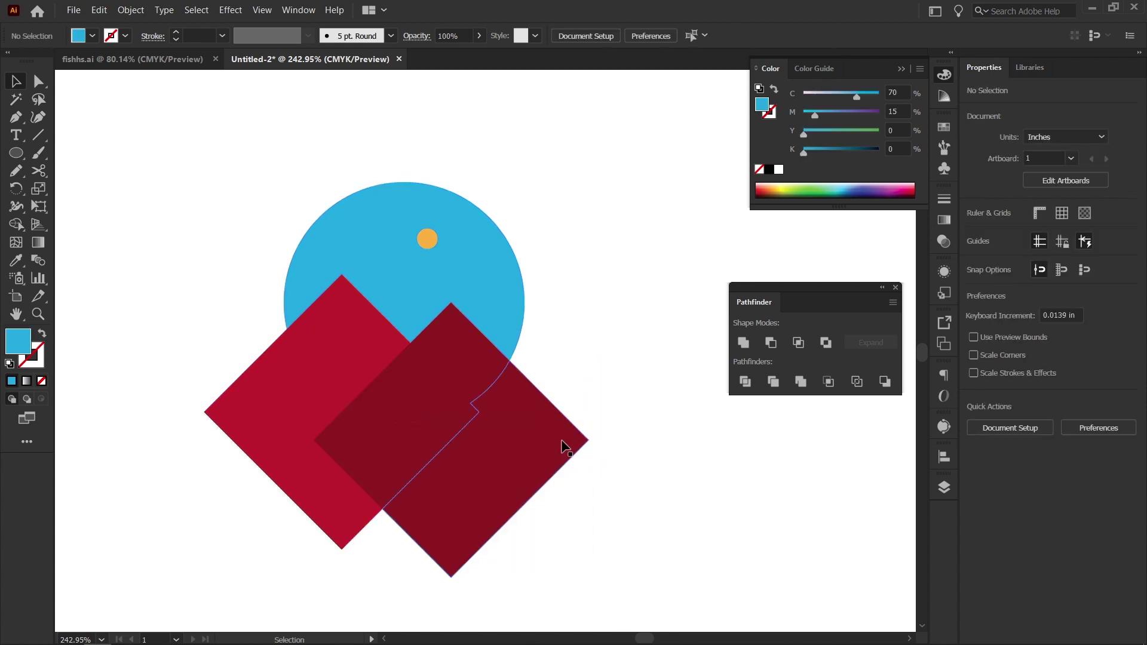
Delete the pieces of both diamonds that lie outside the blue circle.
drag(565, 457, 593, 504)
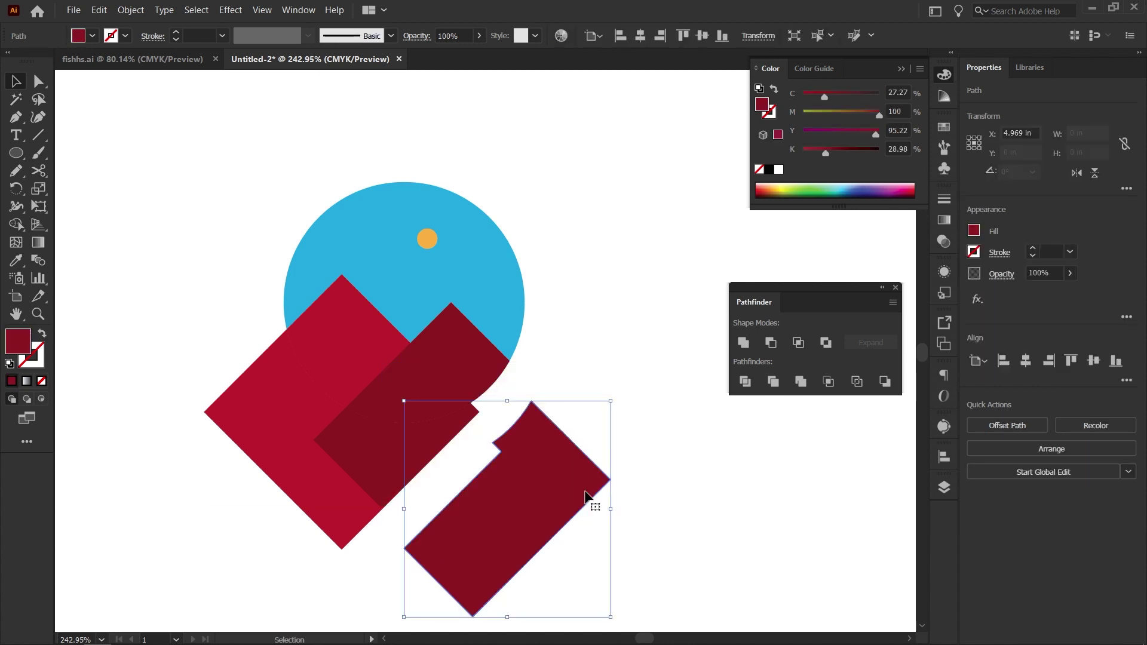
key(Delete)
drag(435, 458, 478, 492)
key(Delete)
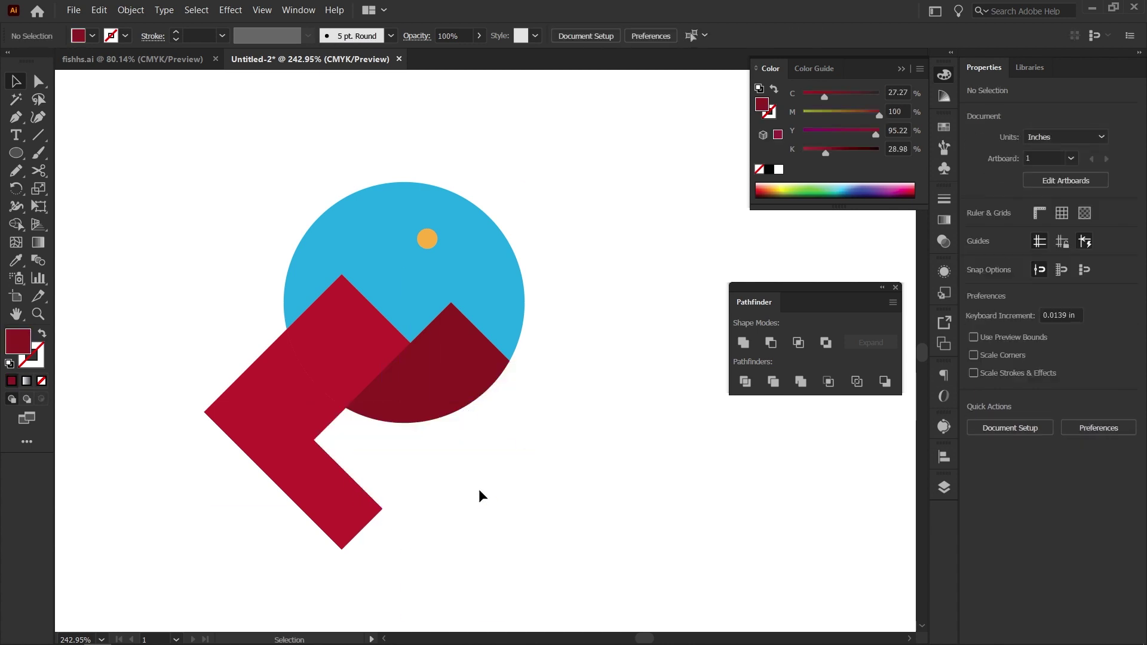
drag(325, 466, 222, 519)
key(Delete)
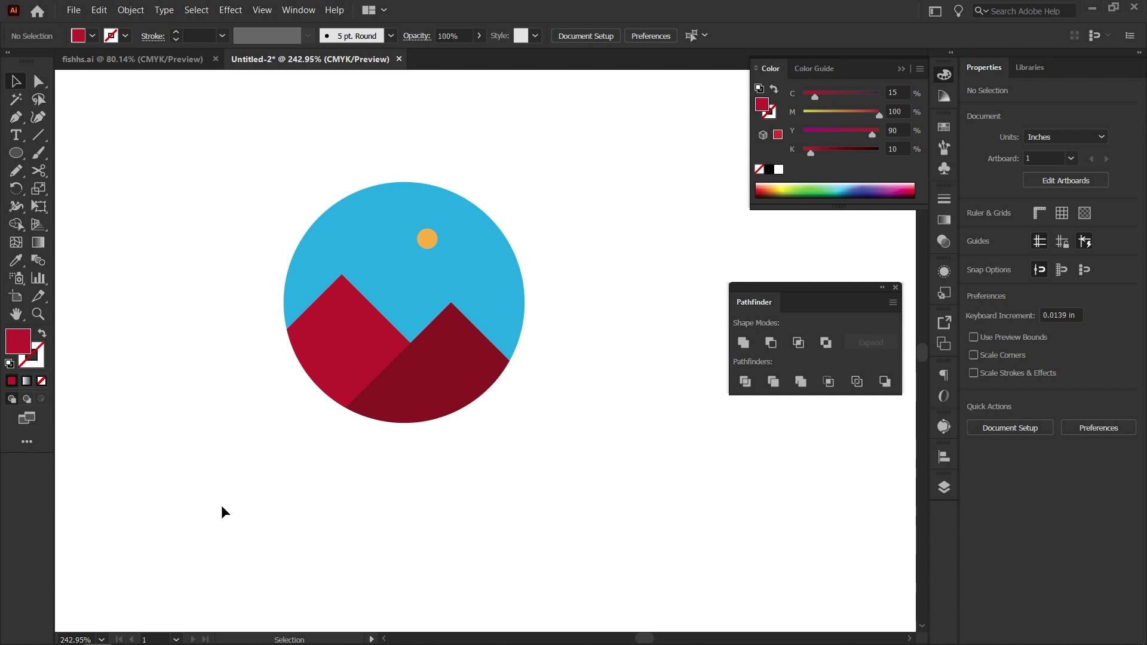
Pull the two darker red pieces of the right mountain apart and undo both moves.
drag(458, 360, 489, 382)
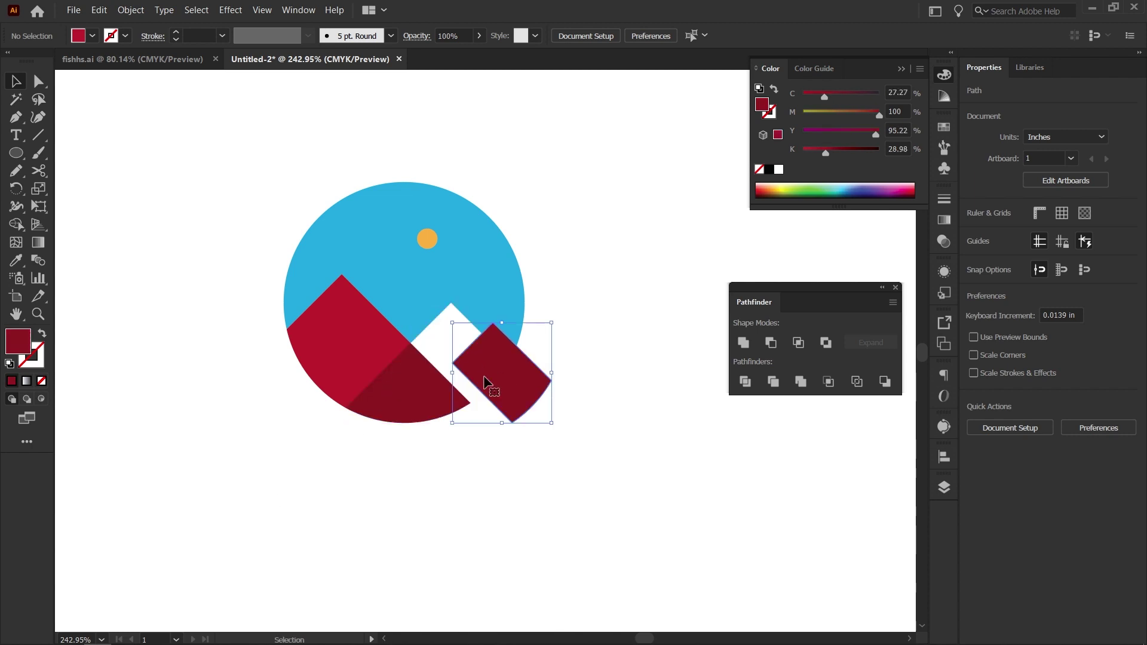
drag(408, 395, 402, 461)
key(ctrl+z)
key(ctrl+z)
key(v)
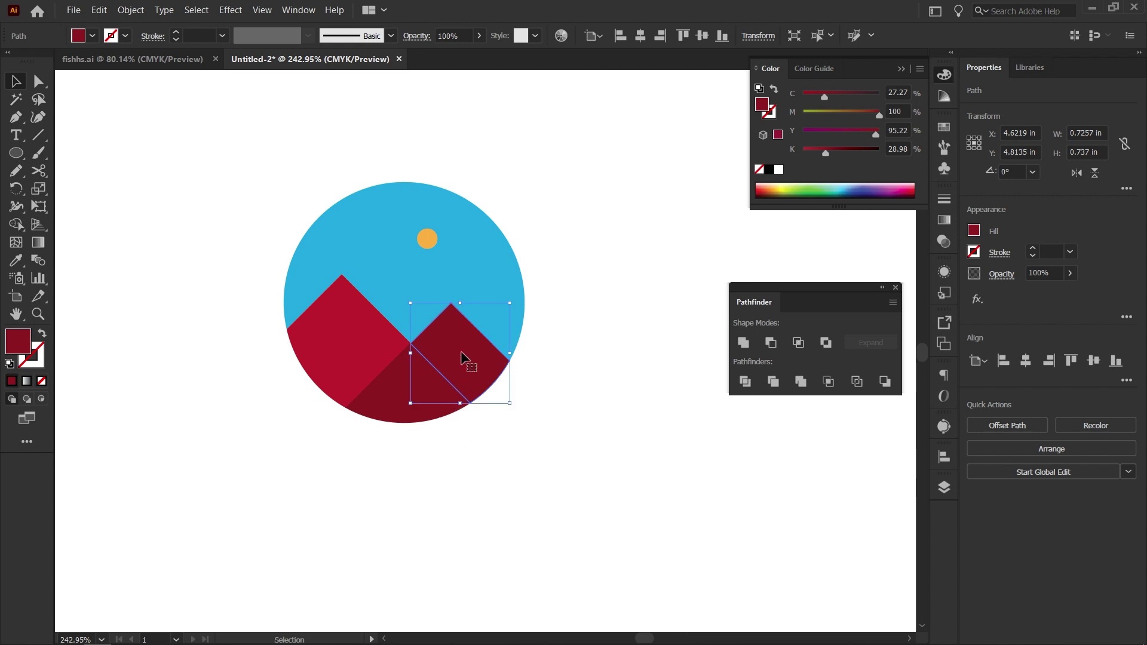
Merge the two darker red pieces of the right mountain into one shape with Unite and deselect it.
shift+click(403, 388)
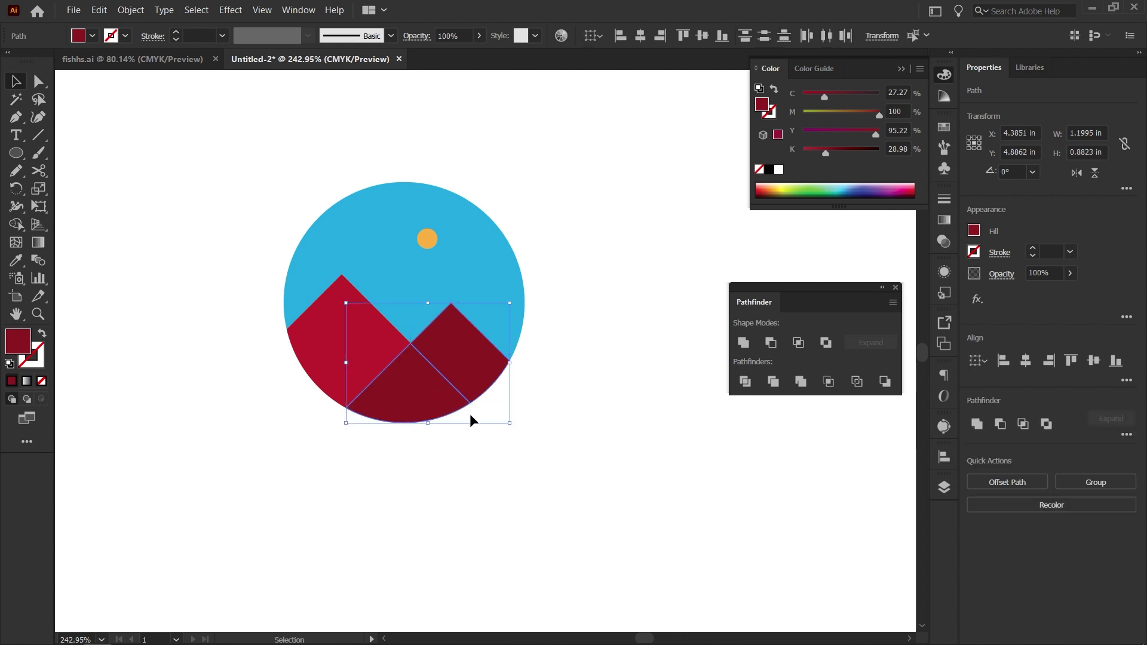
click(743, 342)
click(533, 449)
Move the left and right mountains out of the blue circle one at a time, undoing each move.
drag(340, 347, 220, 394)
key(ctrl+z)
drag(464, 390, 528, 450)
key(ctrl+z)
Enlarge the orange sun around its centre, try moving it to the blue circle's left edge, and undo that move.
click(422, 245)
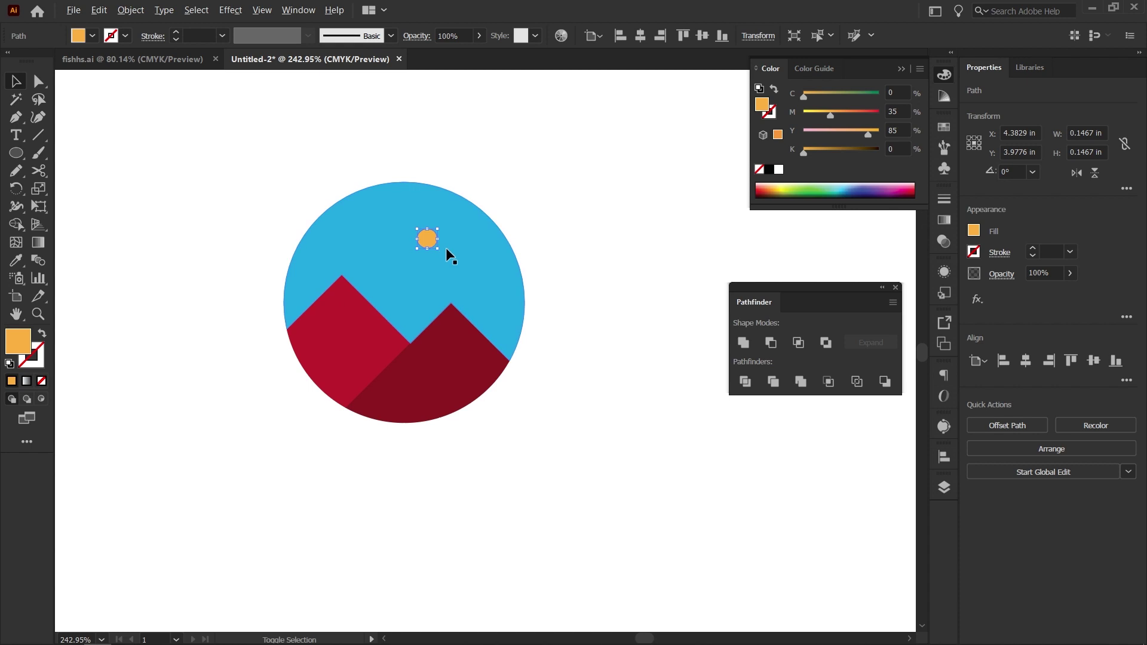
drag(439, 251, 287, 245)
click(576, 304)
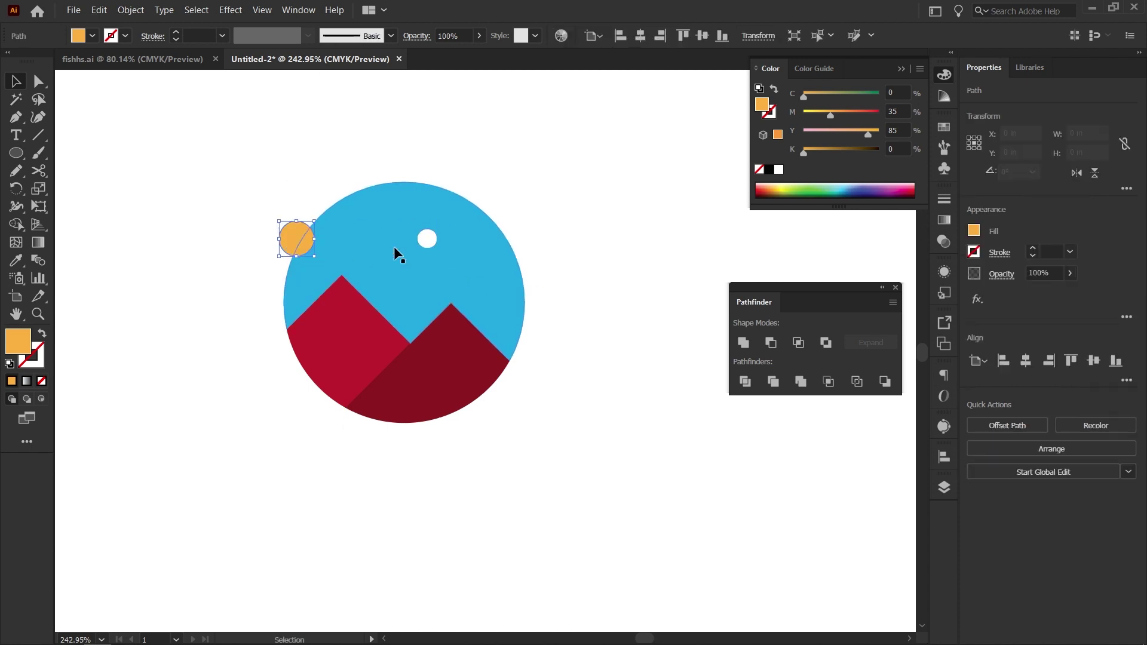
click(432, 246)
key(ctrl+z)
click(583, 272)
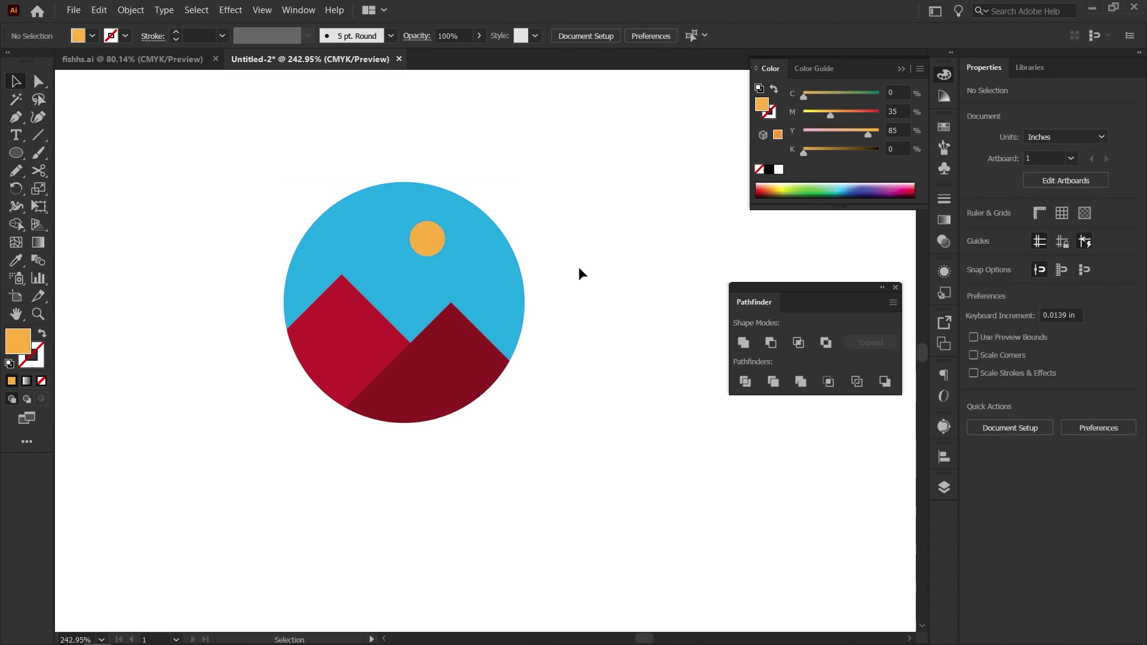
Select the whole circular mountain picture and group its pieces.
drag(574, 185, 193, 496)
key(a)
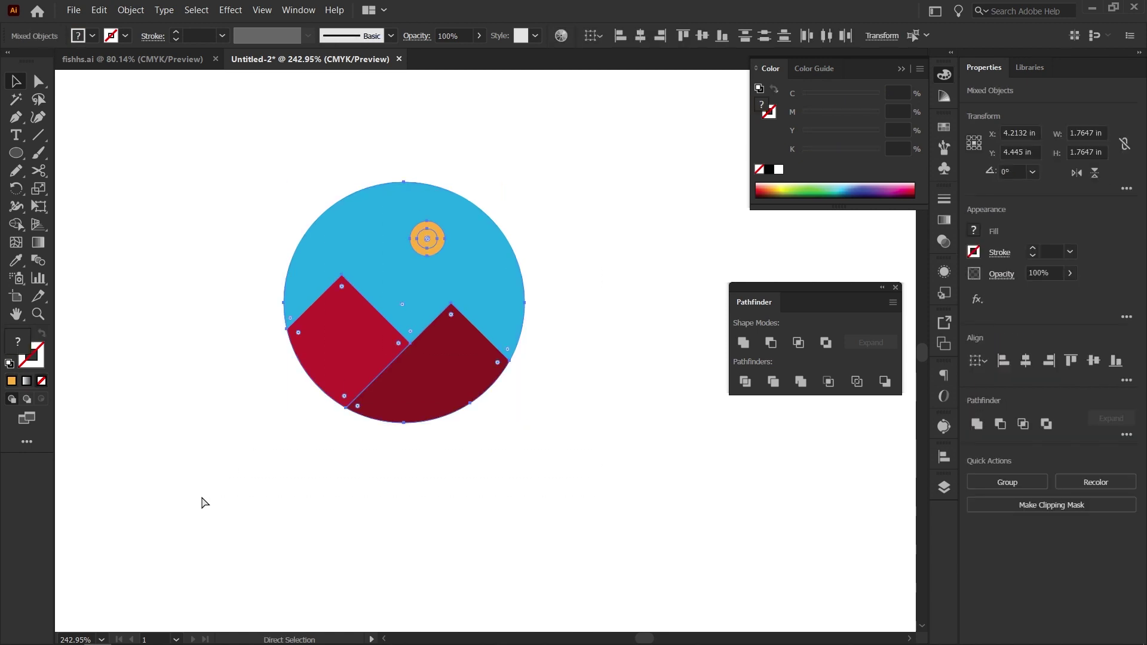
key(ctrl+g)
Draw a circle about 2.06 in wide to the right of the mountain picture and swap its orange fill to the stroke.
key(l)
scroll(183, 180, right, 3)
mouse_move(371, 134)
mouse_down()
mouse_move(530, 357)
mouse_move(591, 414)
mouse_move(486, 298)
mouse_move(614, 396)
mouse_move(645, 287)
mouse_move(637, 261)
mouse_move(601, 261)
mouse_move(657, 402)
mouse_move(569, 341)
mouse_move(646, 428)
mouse_move(609, 414)
mouse_up()
drag(133, 356, 201, 363)
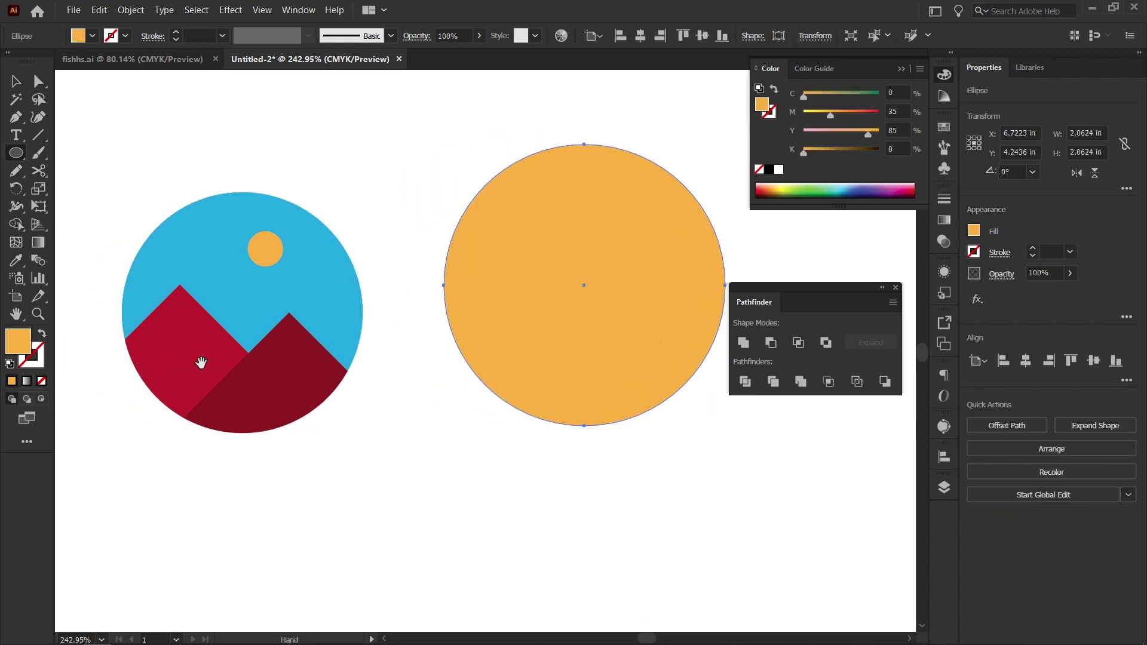
click(43, 336)
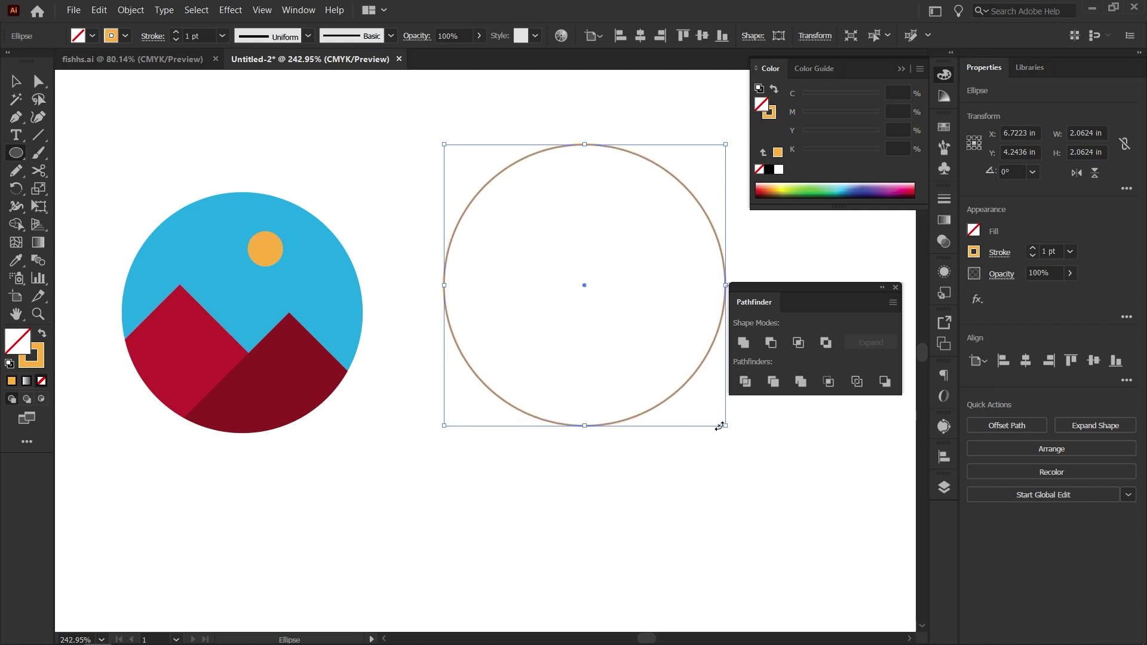
Resize the orange outlined circle to about 1.94 in wide.
drag(725, 426, 666, 401)
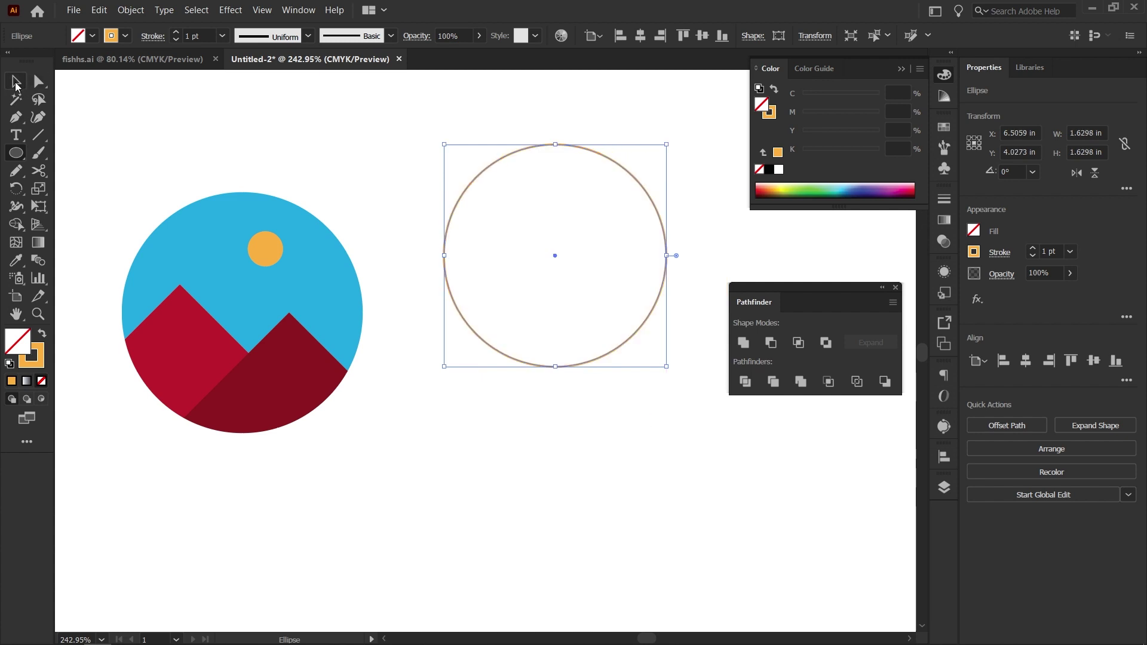
click(17, 82)
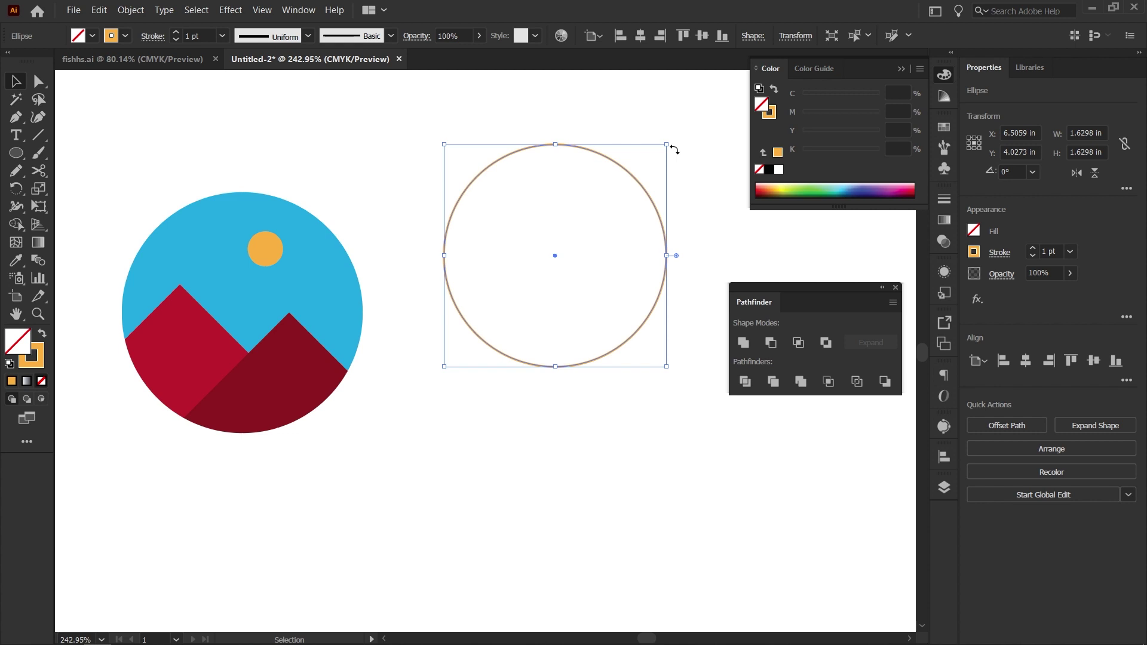
click(449, 137)
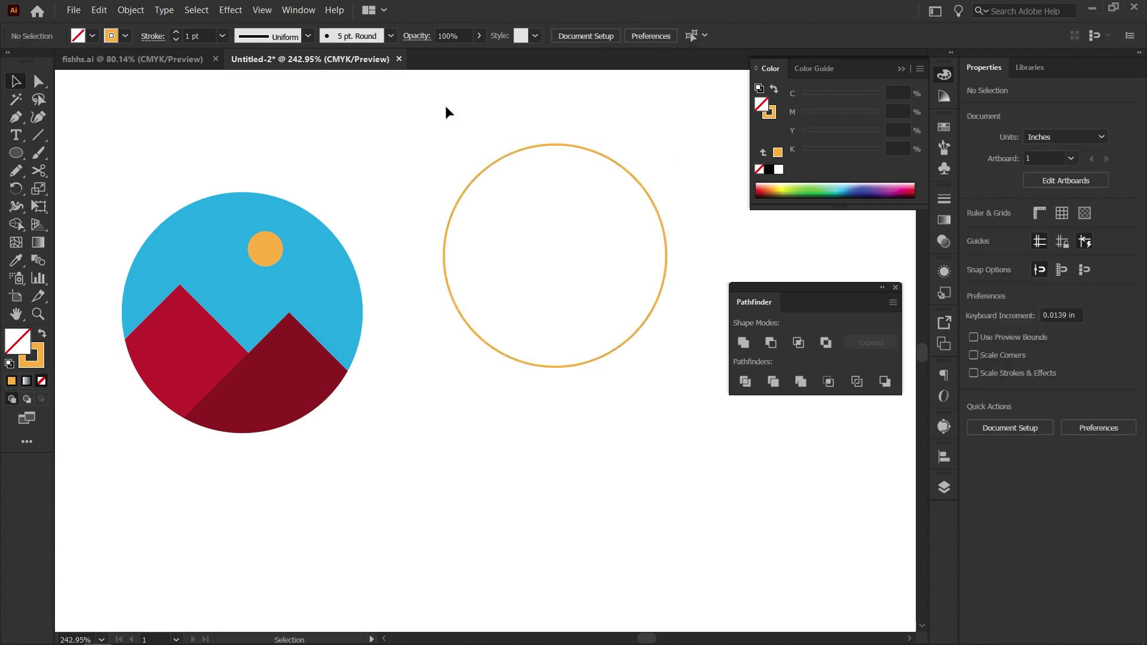
drag(445, 113, 638, 378)
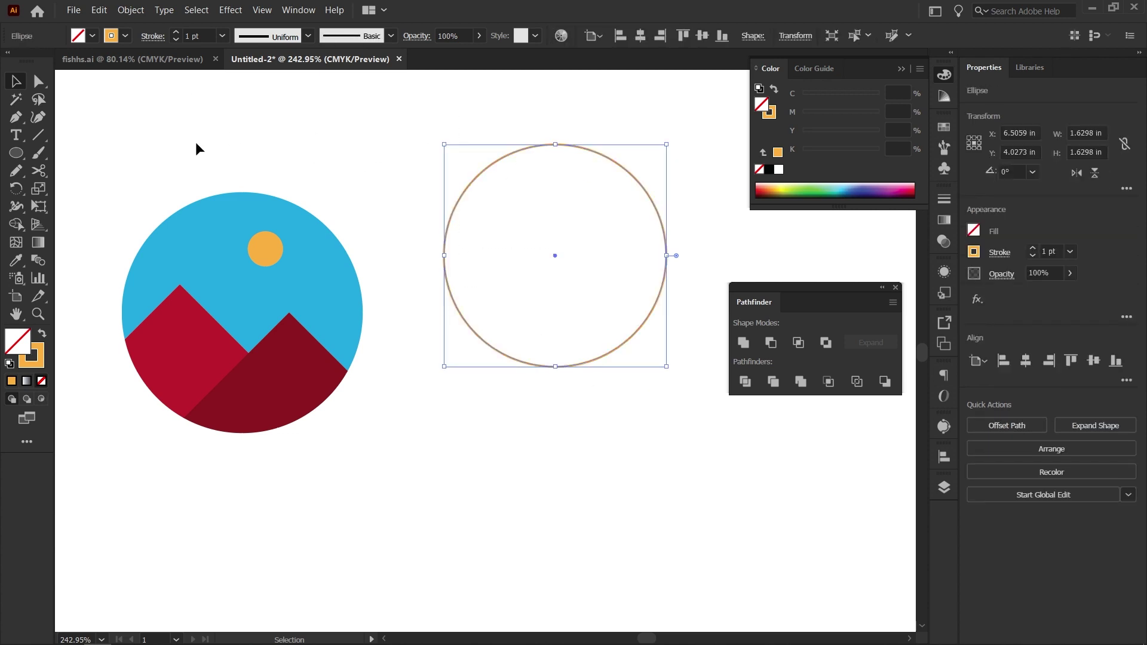
click(16, 137)
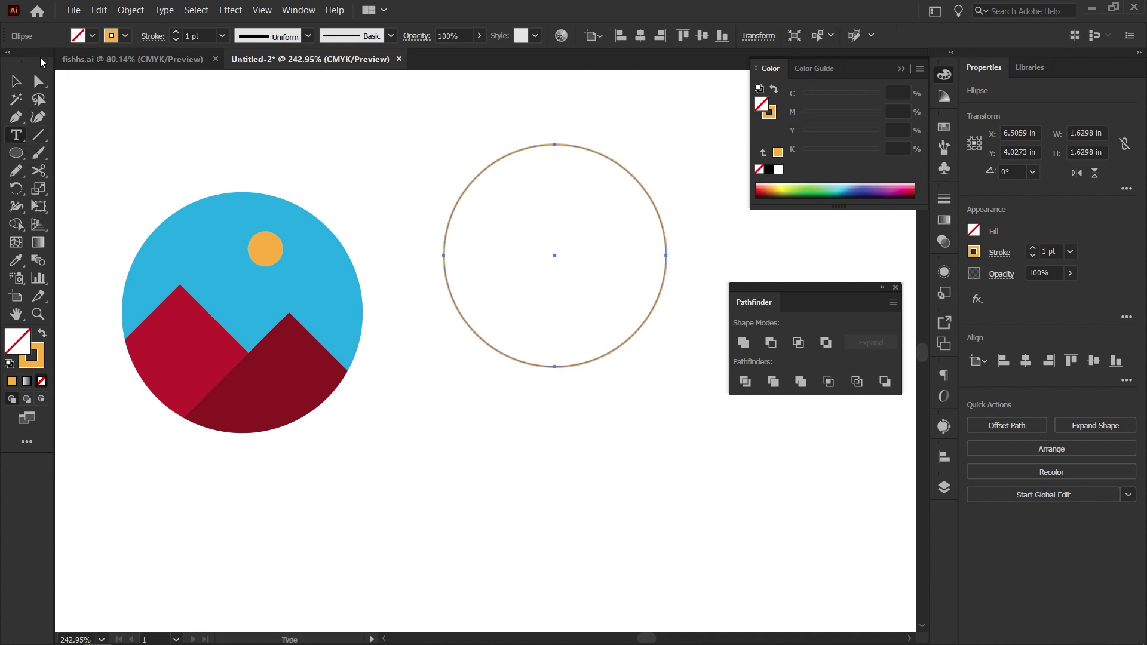
click(17, 82)
drag(662, 145, 714, 98)
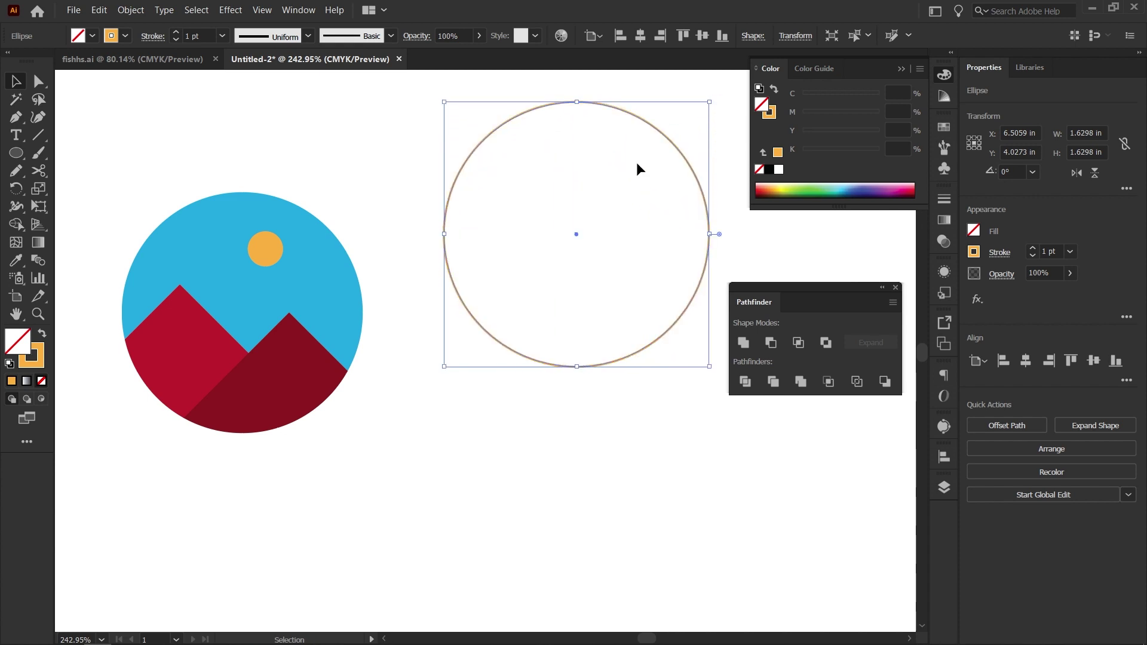
Center the mountain picture horizontally and vertically on the outlined circle as key object, and undo both alignments.
drag(427, 243, 486, 217)
drag(591, 408, 300, 193)
drag(402, 334, 345, 343)
drag(414, 374, 378, 419)
drag(306, 484, 544, 236)
click(570, 217)
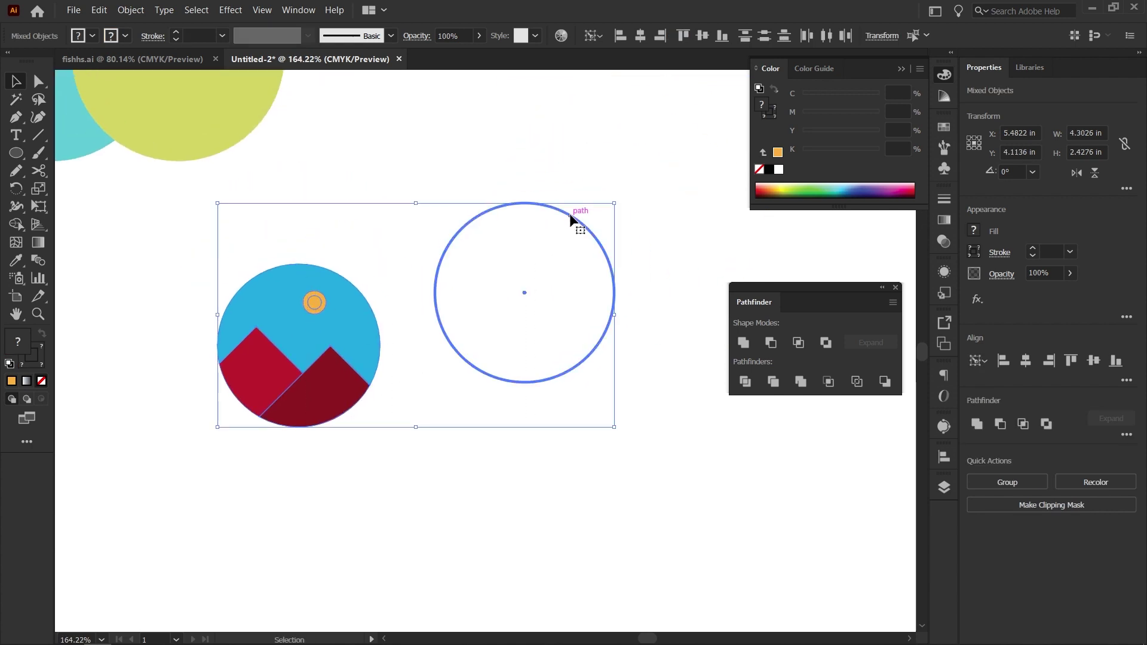
click(640, 36)
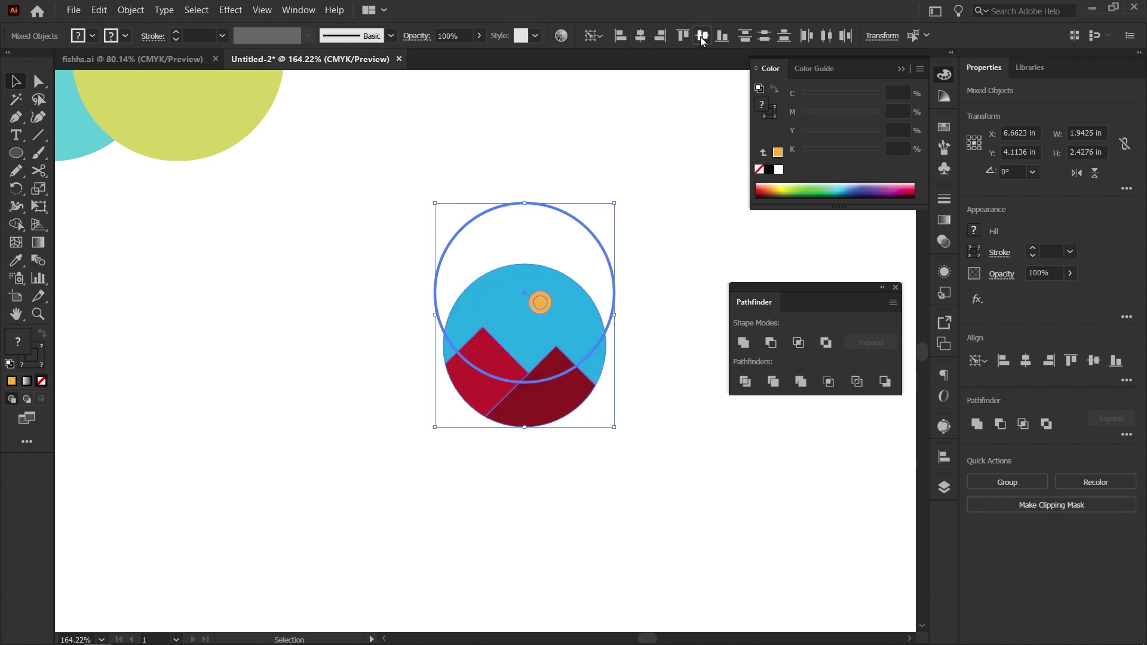
click(702, 36)
click(693, 345)
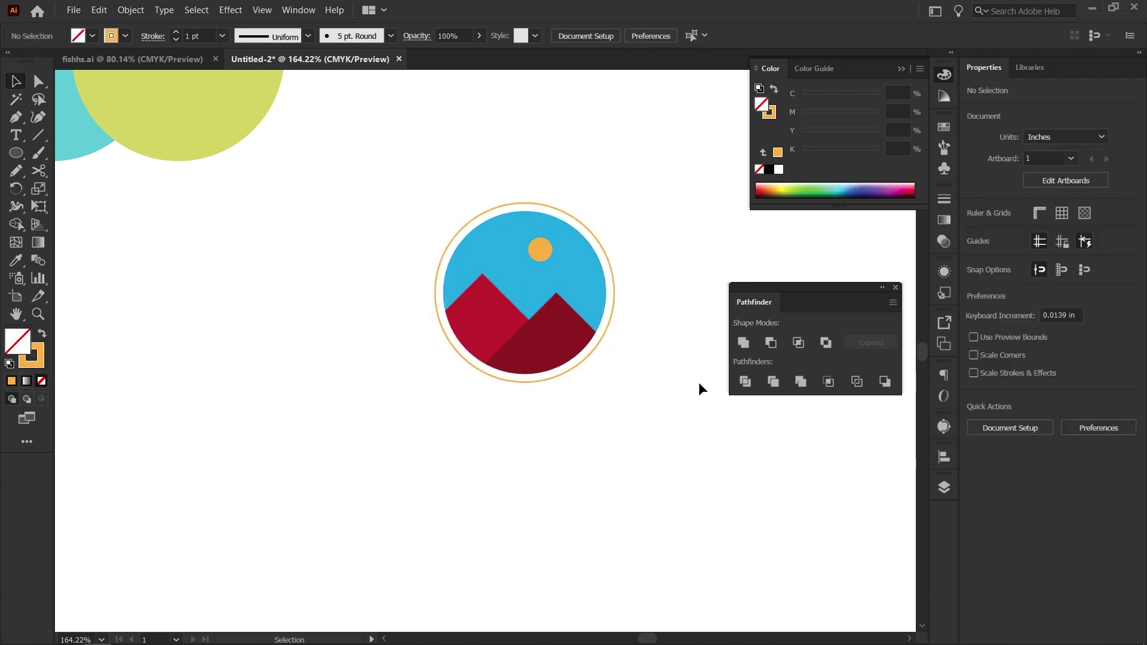
key(ctrl+z)
key(ctrl+z)
Center the mountain picture horizontally and vertically inside the orange outlined circle, using the circle as the key object.
click(636, 471)
drag(667, 465, 195, 193)
click(530, 204)
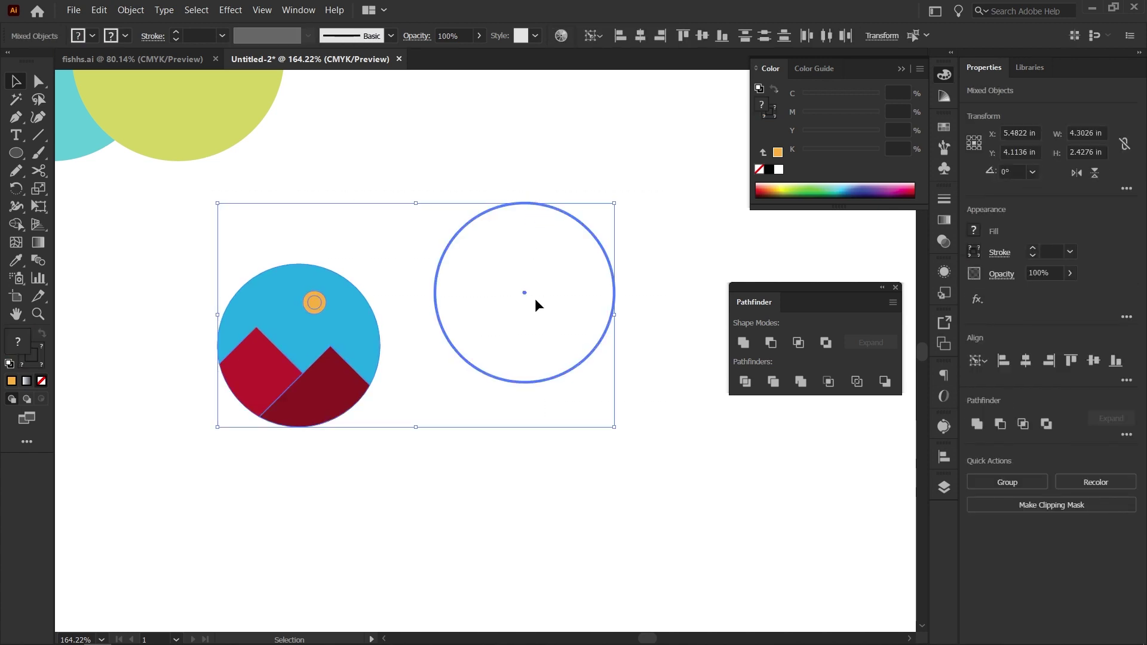
click(639, 36)
click(702, 35)
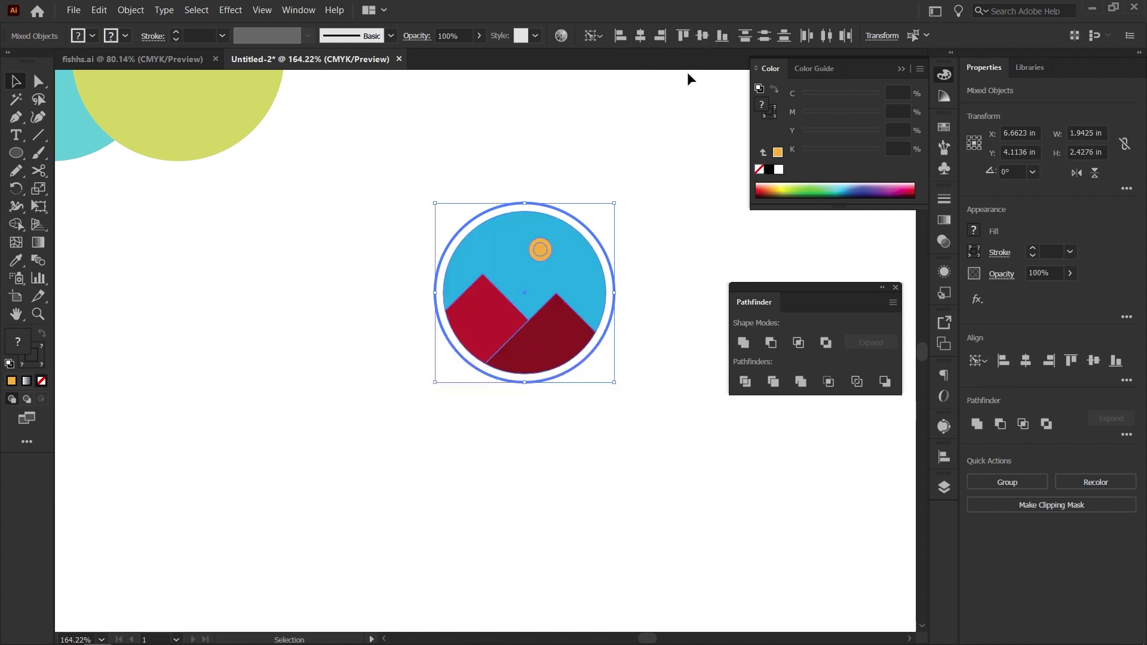
click(677, 275)
key(ctrl+space)
drag(601, 221, 705, 234)
key(space)
drag(551, 280, 537, 208)
key(ctrl+space)
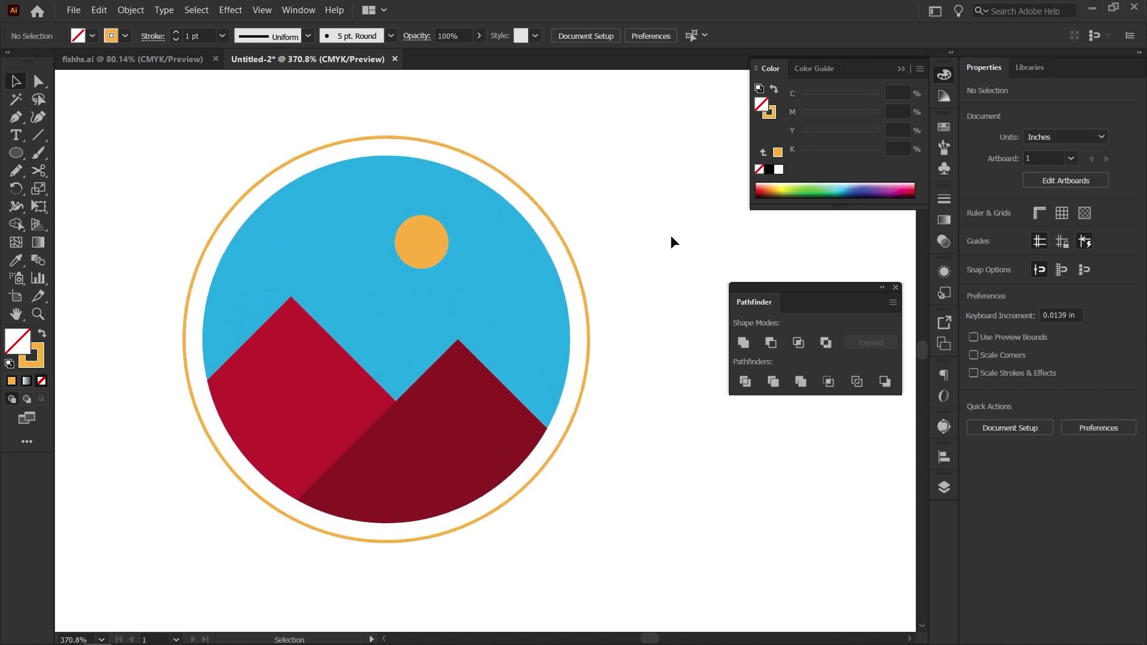
Show the Align panel beside the artwork and dock the Pathfinder panel as a collapsed icon.
key(ctrl+a)
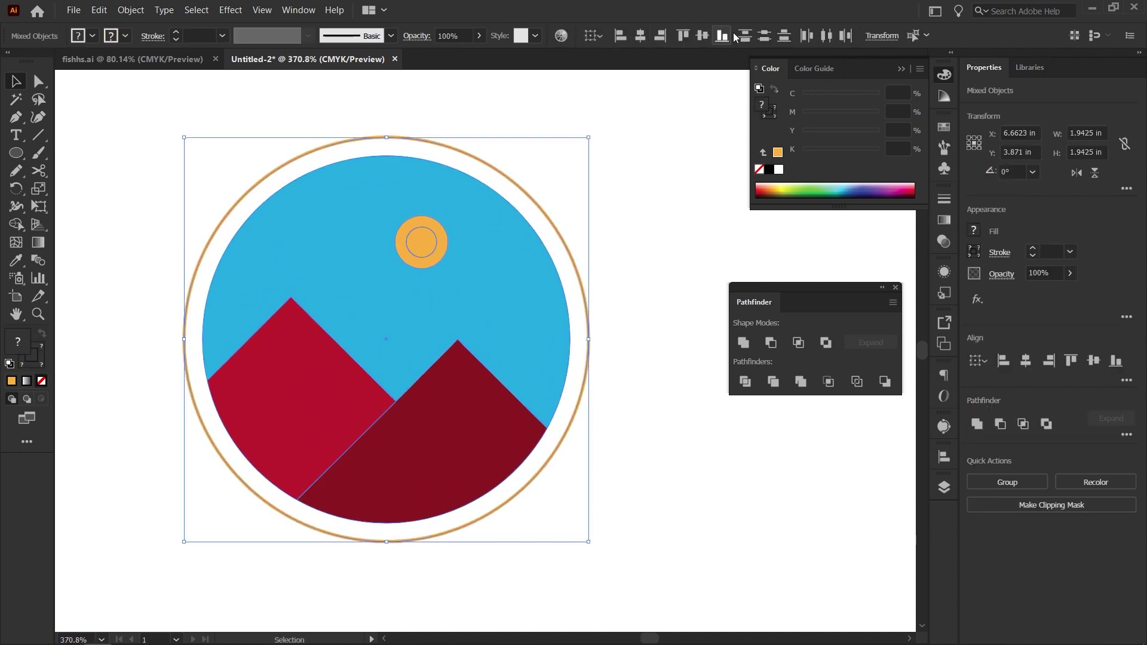
click(560, 149)
click(295, 9)
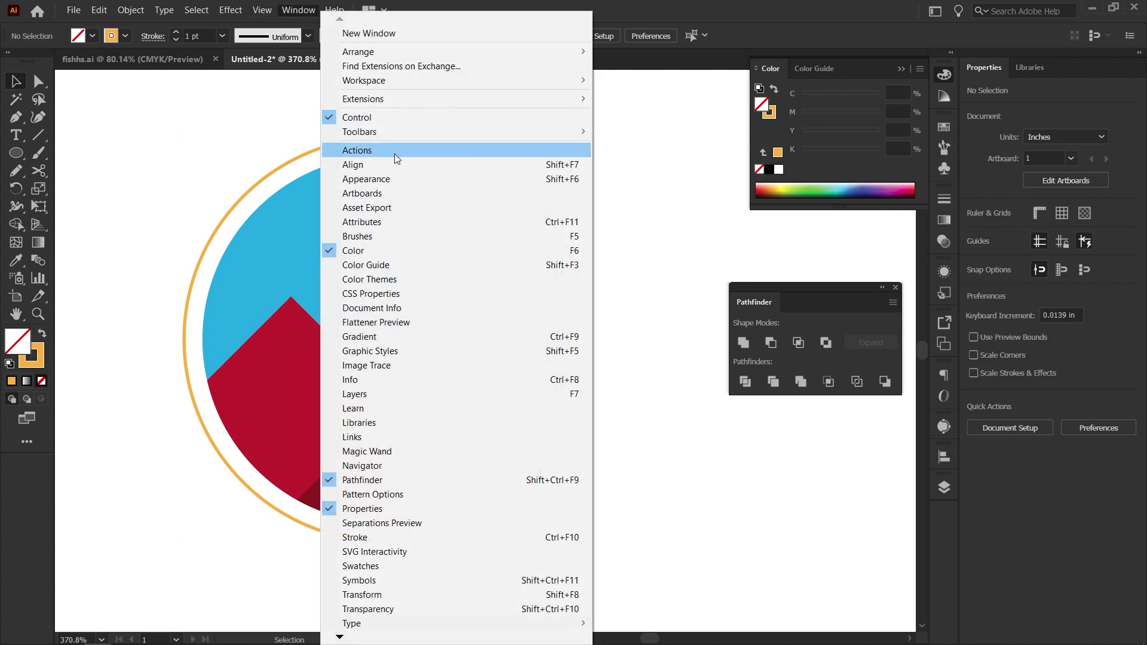
click(418, 160)
drag(941, 454, 851, 445)
drag(766, 310, 941, 490)
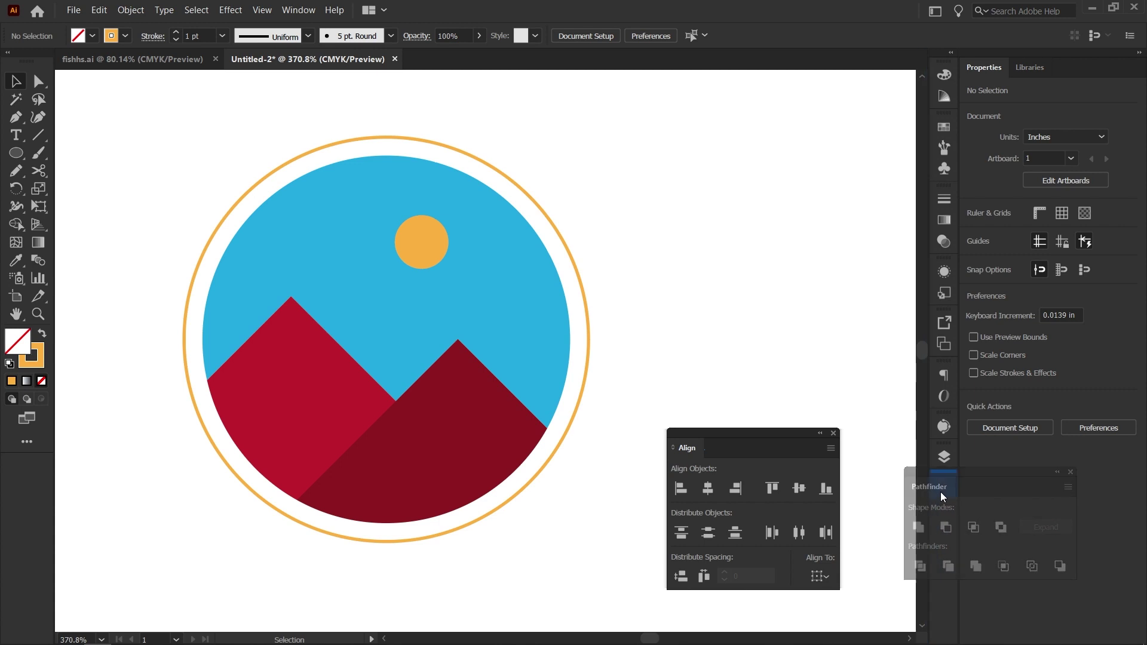
drag(796, 434, 795, 187)
Set the orange outer circle's stroke weight to 3 pt.
key(z)
drag(665, 194, 584, 197)
drag(496, 261, 589, 248)
key(v)
click(586, 245)
click(176, 35)
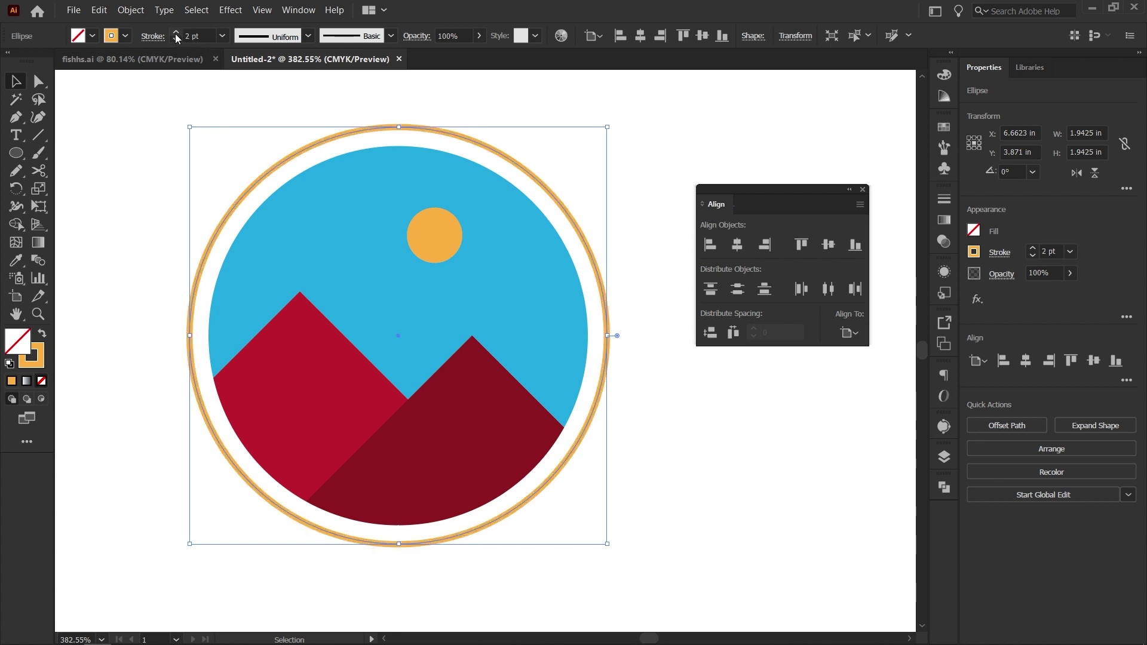
click(176, 35)
click(531, 150)
Ungroup the circular mountain picture into separate shapes.
key(z)
drag(588, 156, 419, 174)
key(space)
drag(606, 324, 490, 331)
key(ctrl+space)
key(space)
drag(522, 374, 506, 390)
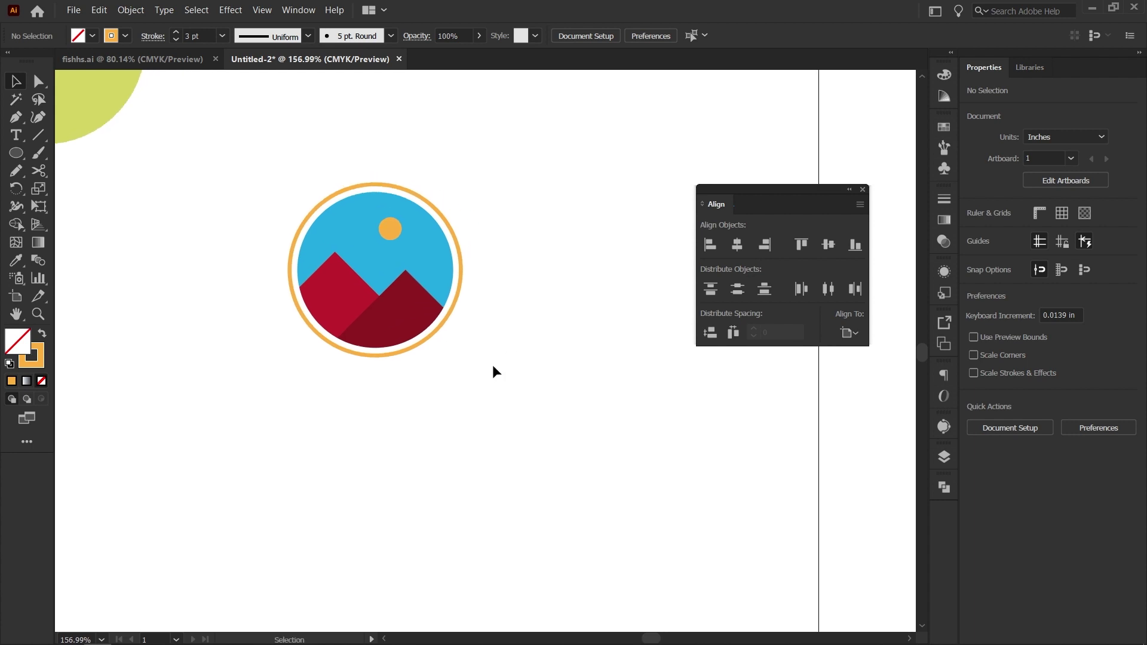
click(411, 327)
right_click(404, 323)
click(475, 428)
click(474, 428)
Try a brown swatch as the fill of the left mountain and undo it.
click(338, 307)
click(972, 231)
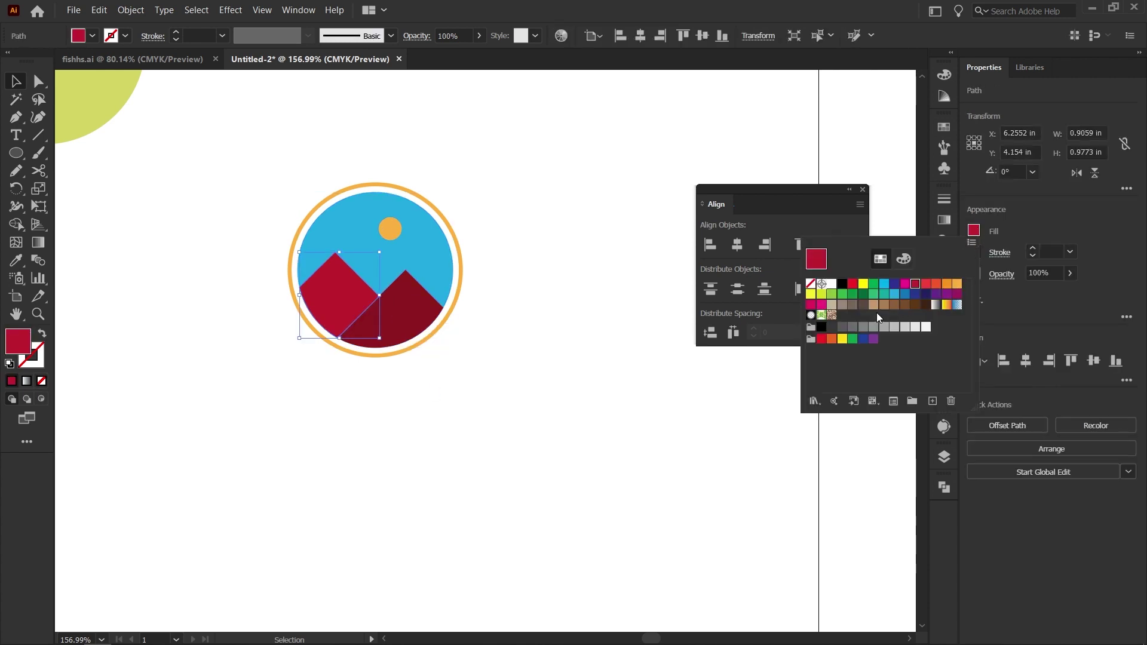
click(894, 310)
click(412, 317)
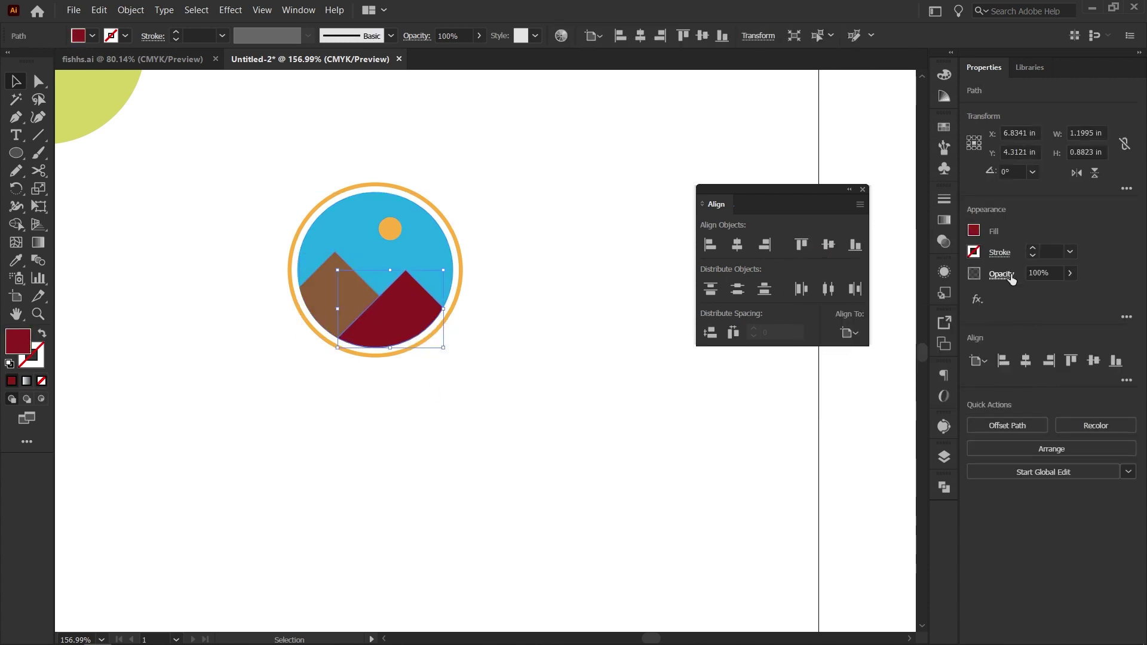
click(487, 356)
key(ctrl+z)
click(583, 375)
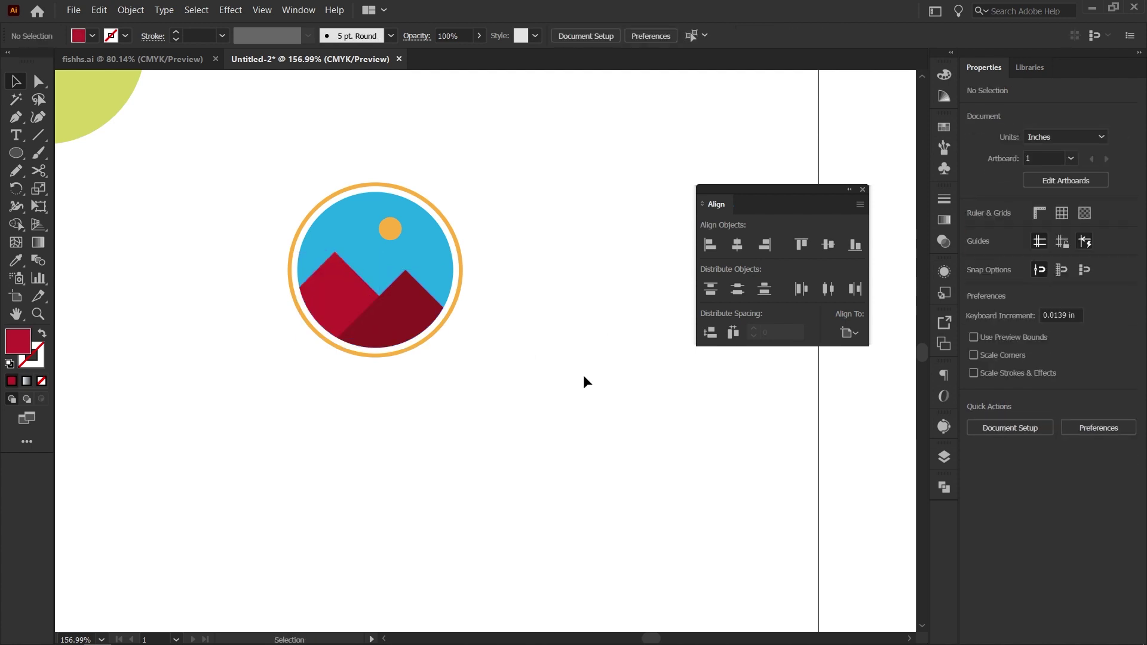
drag(600, 379, 232, 133)
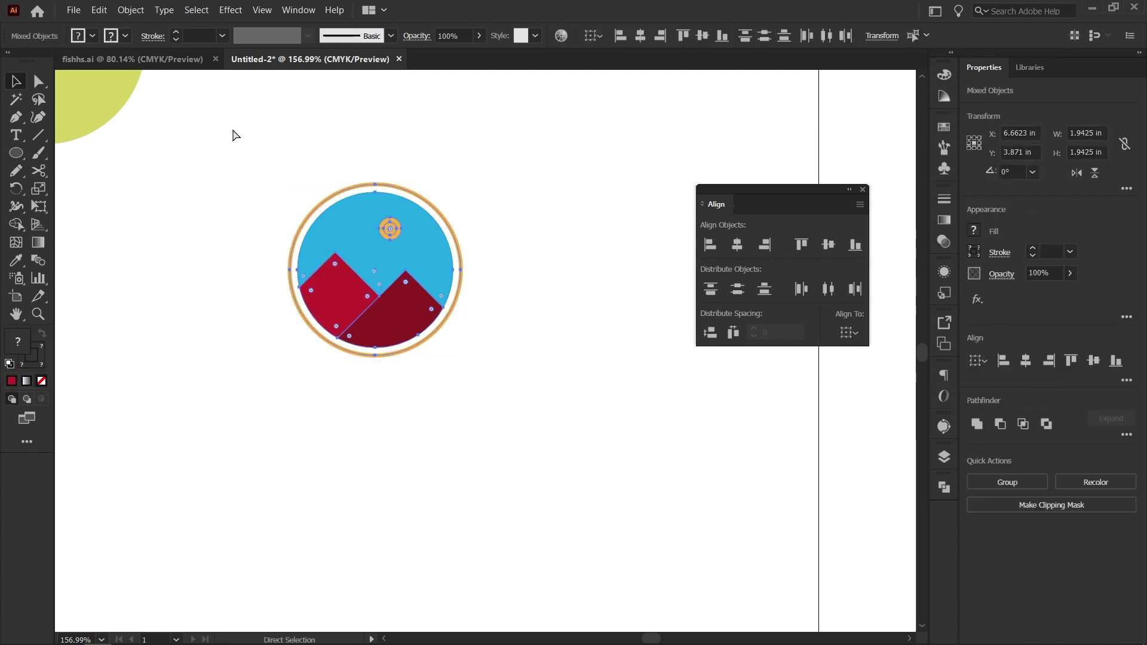
click(222, 139)
Draw a red right triangle about 0.59 in wide and tall with the Pen tool, in the empty area above the badge.
scroll(608, 207, up, 1)
drag(608, 207, 455, 345)
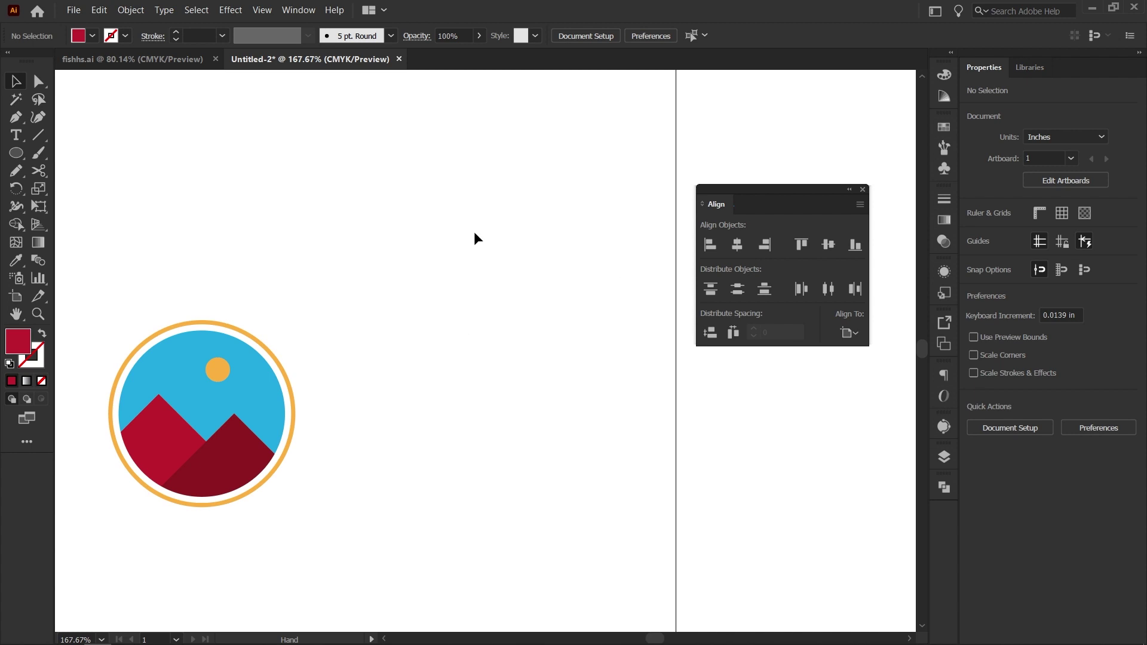
click(16, 153)
click(16, 118)
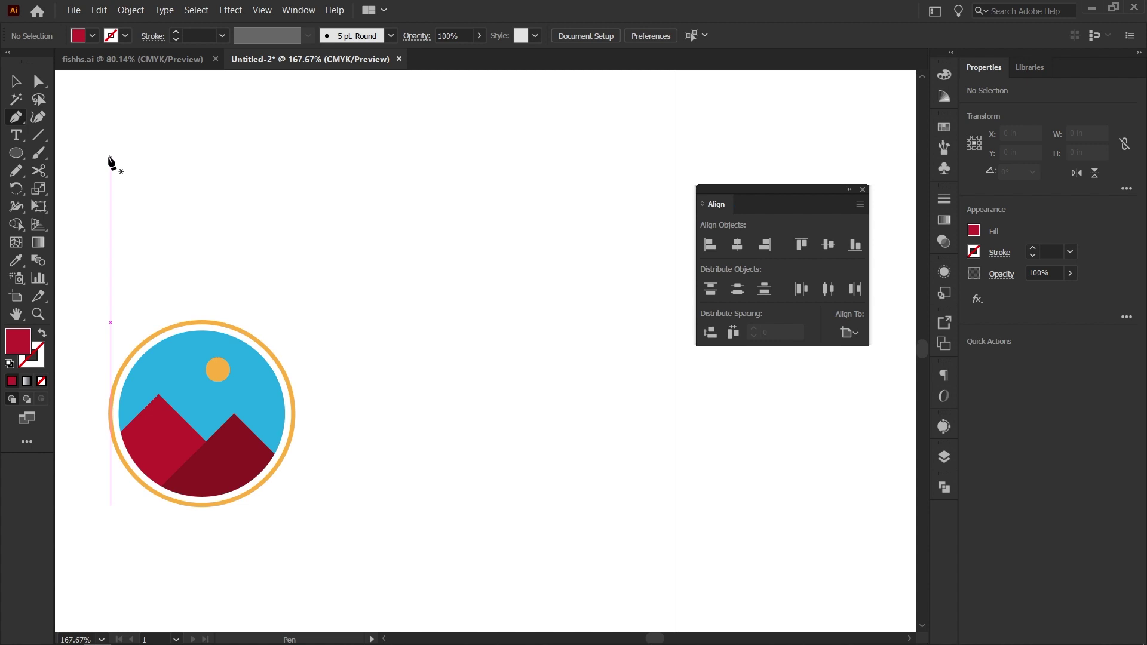
click(512, 136)
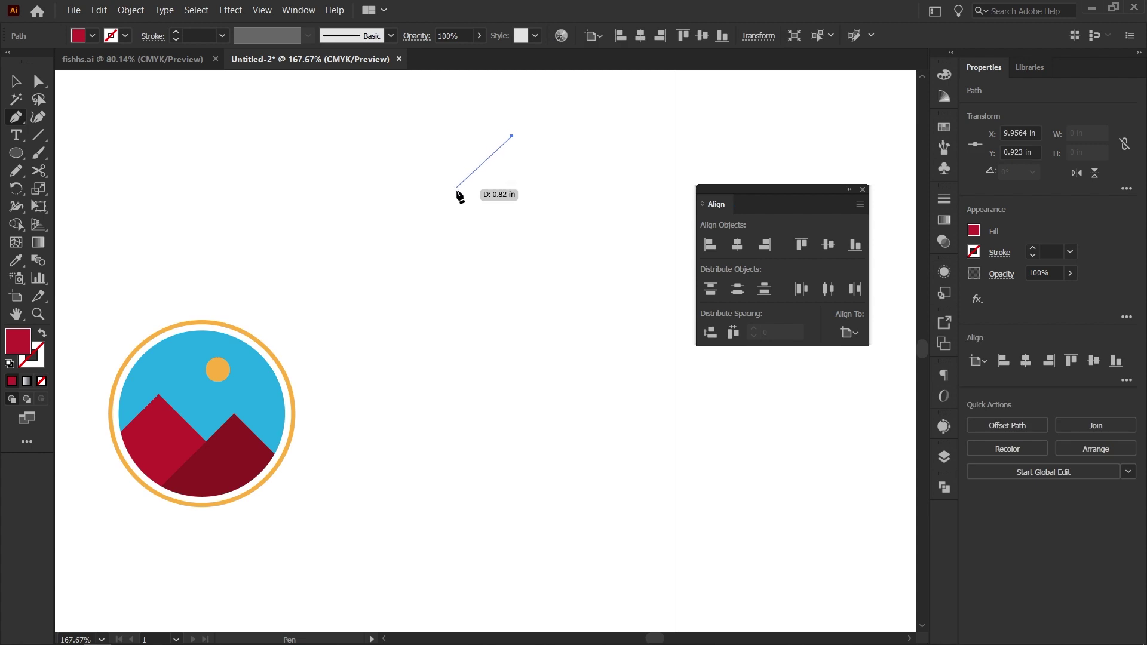
click(456, 192)
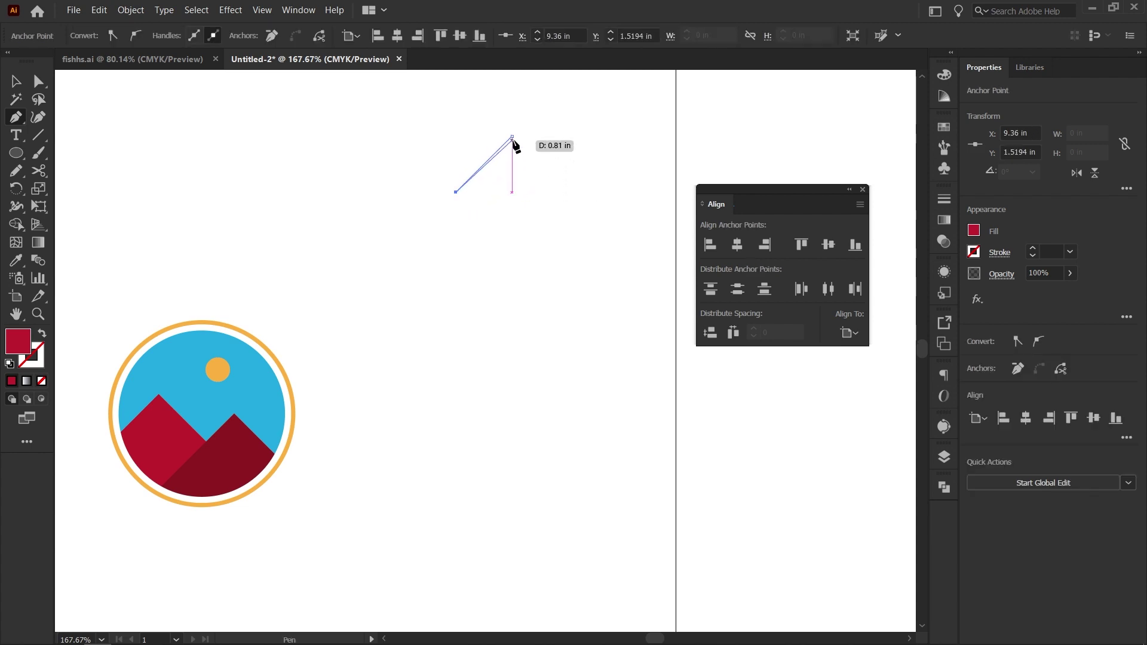
click(514, 192)
mouse_move(546, 230)
mouse_down()
mouse_move(585, 230)
mouse_move(525, 253)
mouse_up()
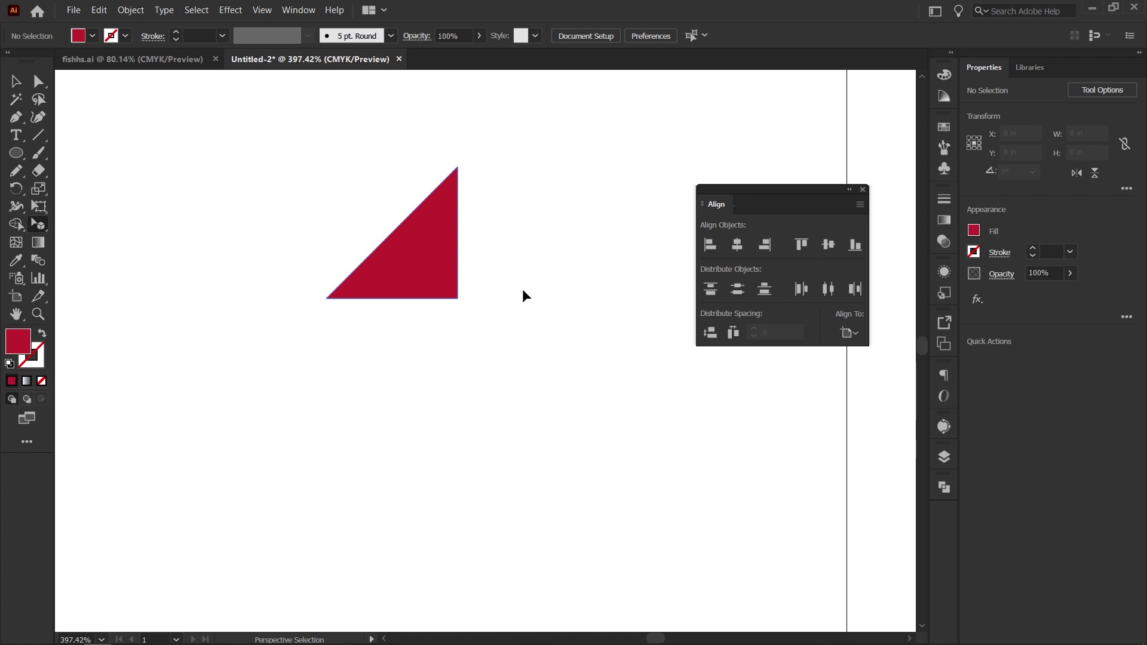
Duplicate the right triangle horizontally so the copy touches the original's vertical edge.
click(444, 289)
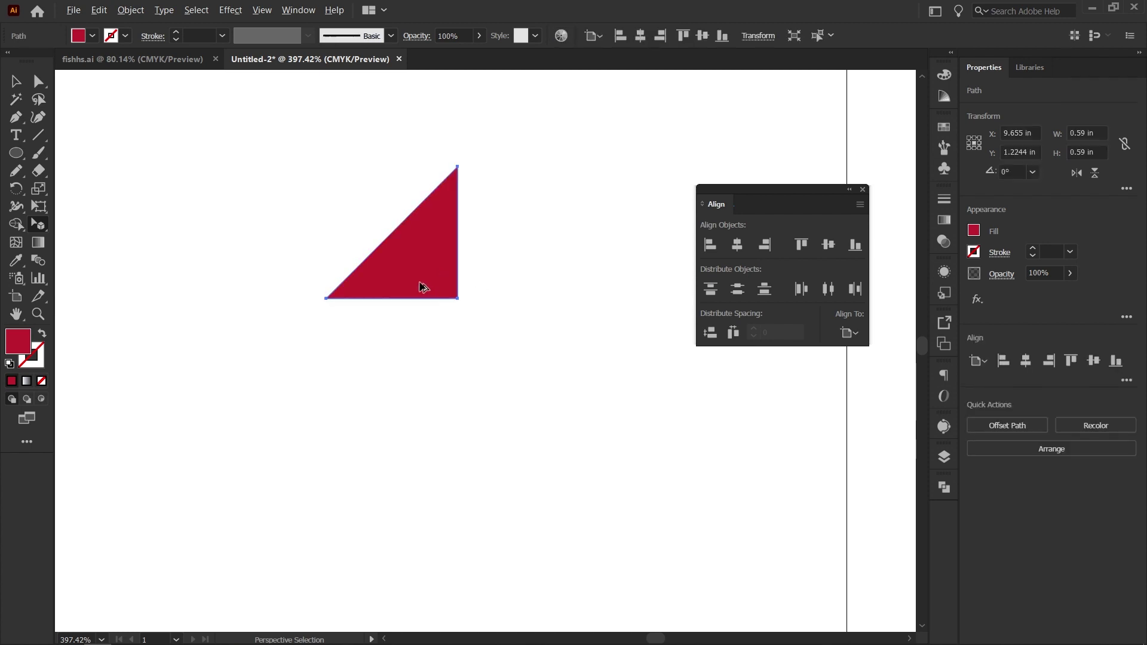
click(9, 85)
drag(406, 288, 537, 288)
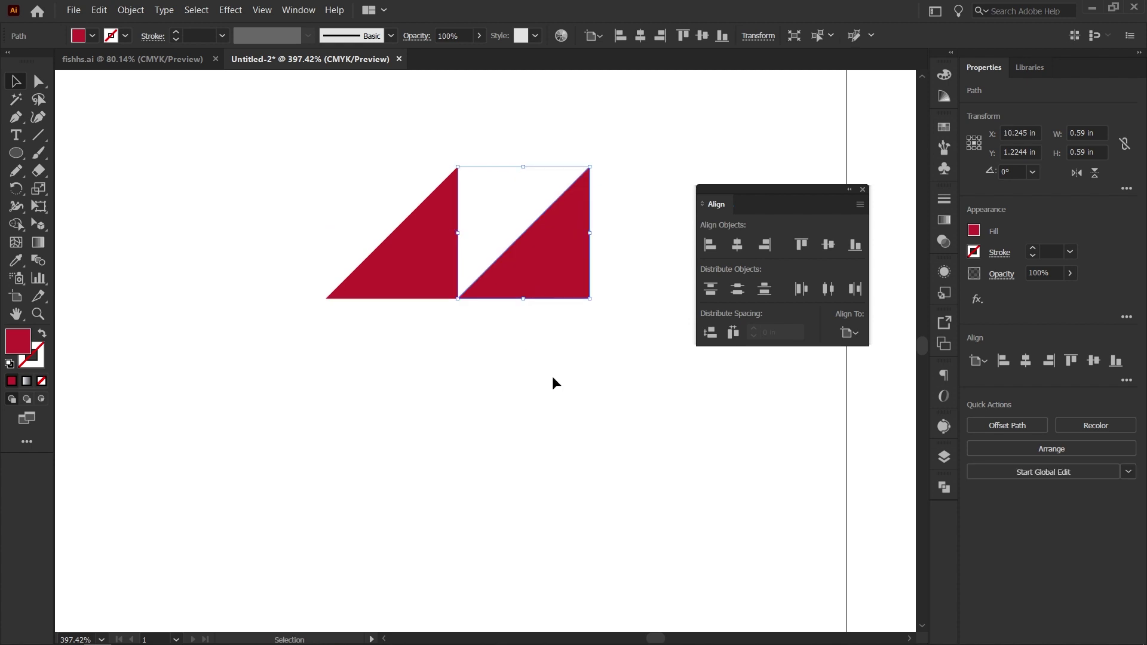
Try flipping the triangle copy horizontally and undo the flip.
click(1077, 174)
key(a)
key(ctrl+z)
Mirror the triangle copy across a vertical axis with the Reflect tool so both halves form a symmetrical triangle.
click(18, 189)
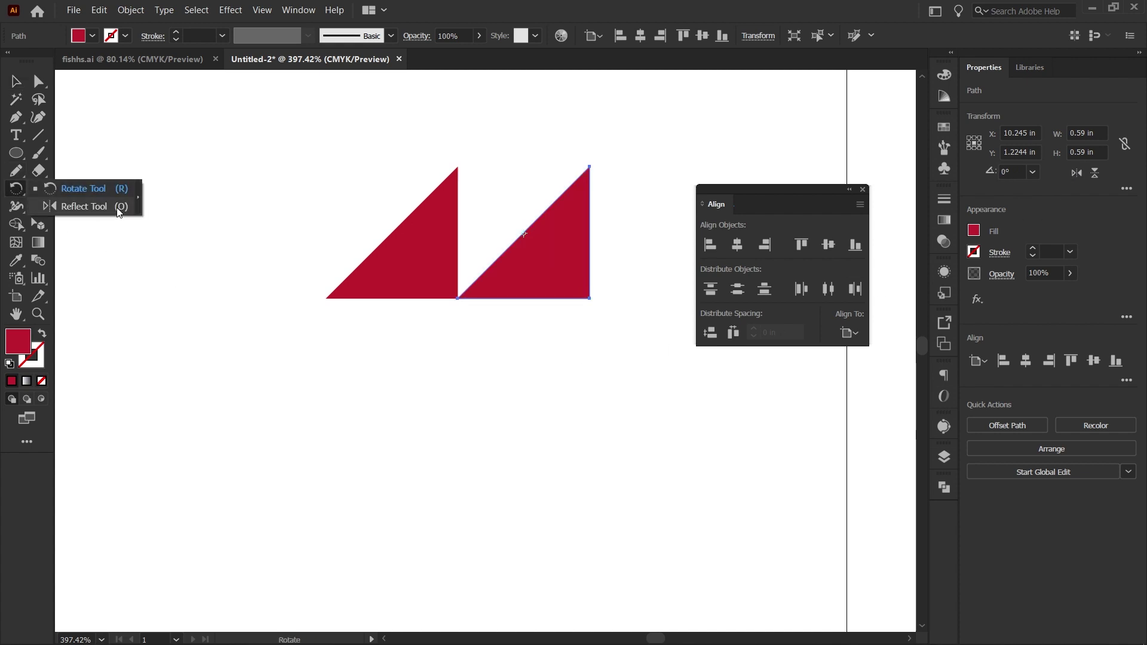
click(85, 207)
double_click(16, 189)
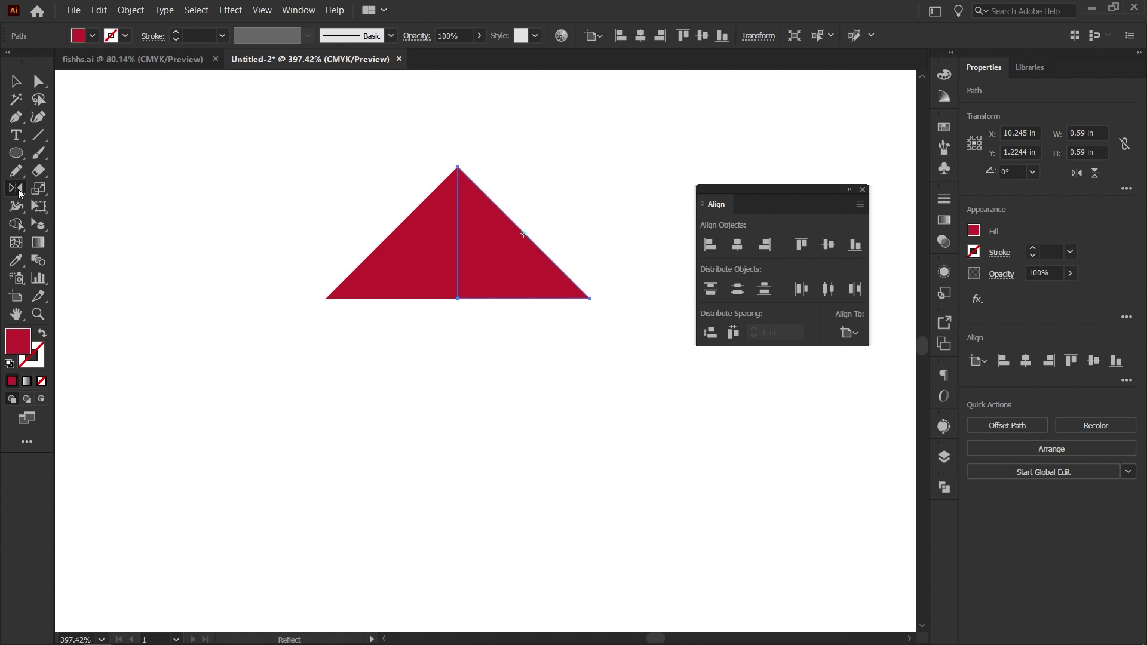
click(292, 285)
key(v)
click(303, 347)
Select both triangle halves and unite them into one shape.
drag(568, 251, 509, 259)
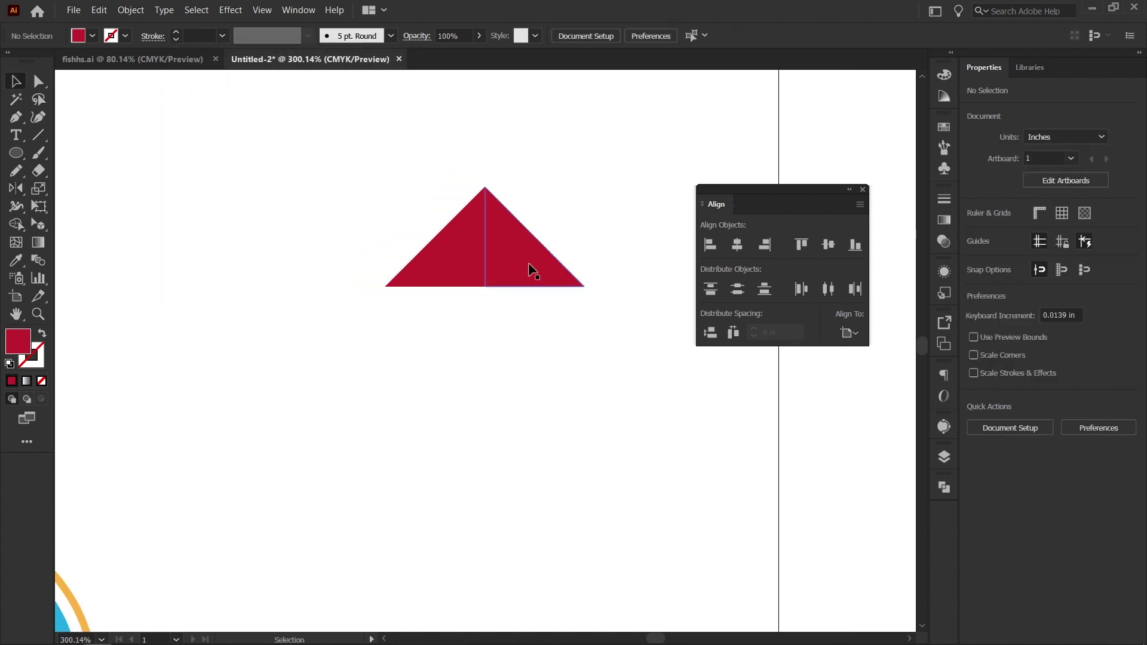
drag(393, 341, 482, 277)
drag(576, 167, 572, 169)
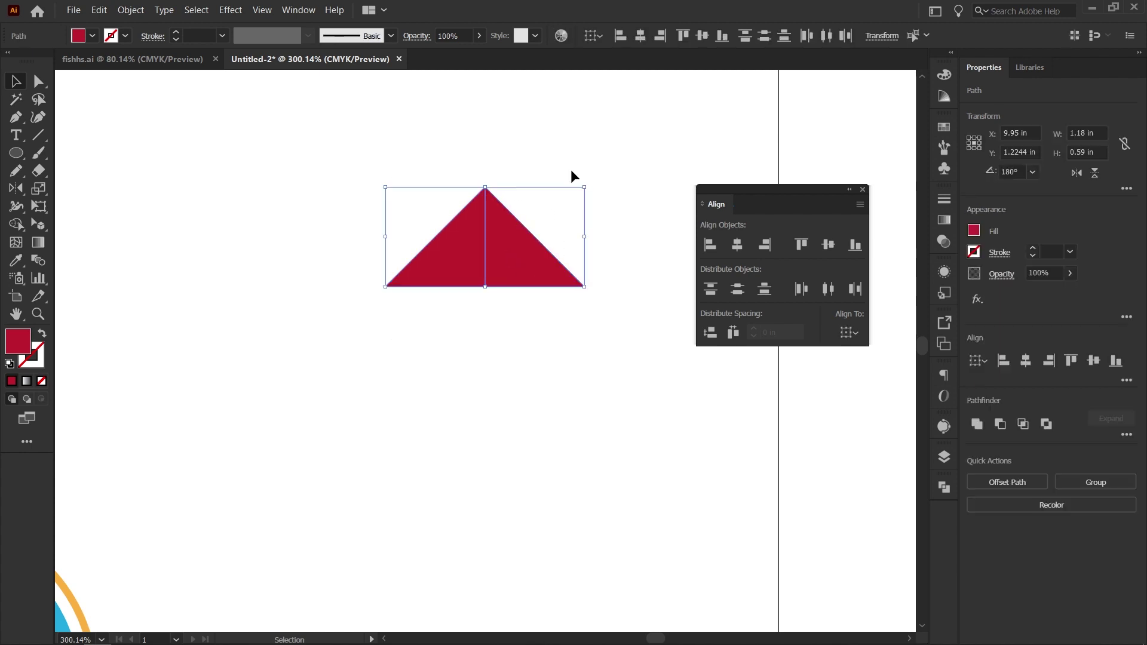
drag(531, 263, 544, 336)
key(ctrl+z)
drag(617, 316, 269, 178)
click(979, 424)
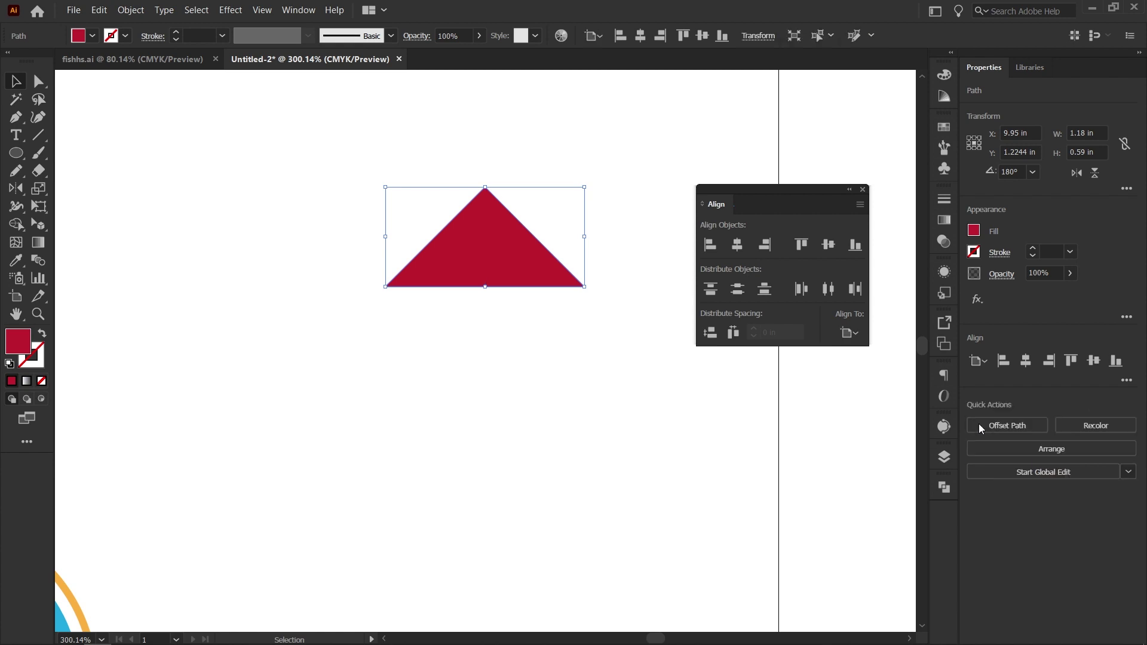
Copy the triangle straight down at about 0.45 in spacing, repeating the copy until three overlapping triangles are stacked.
drag(512, 256, 511, 327)
key(ctrl+d)
key(ctrl+d)
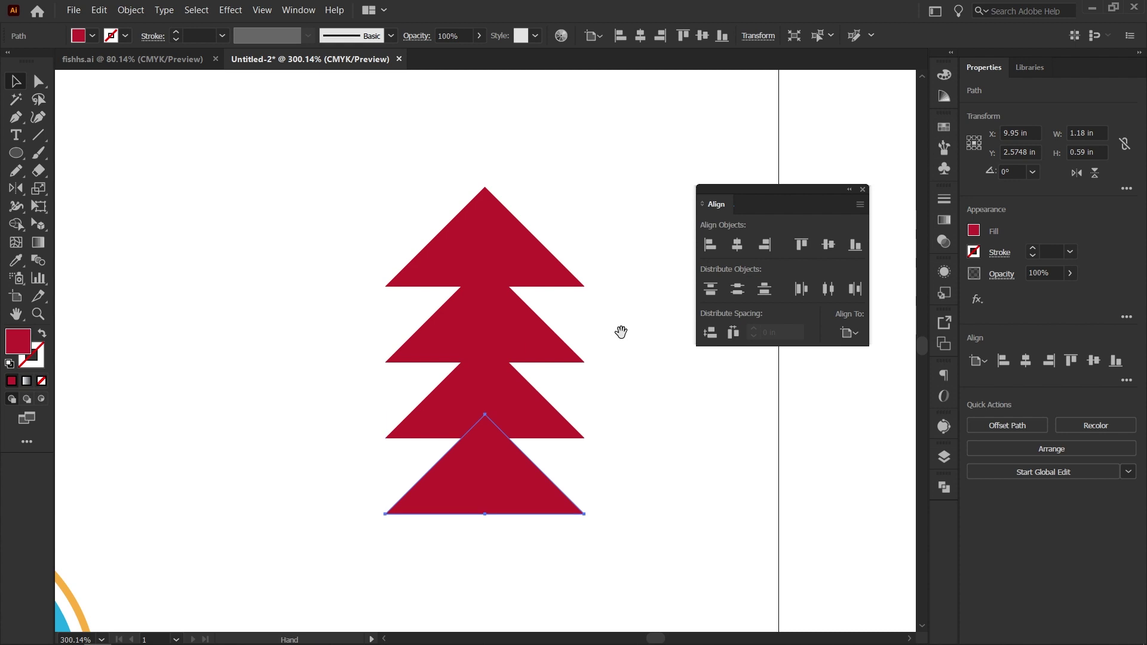
key(ctrl+z)
drag(602, 260, 581, 207)
Scale the top triangle to about 0.99 in wide and shrink the middle one slightly, keeping both centered on the stack.
click(511, 200)
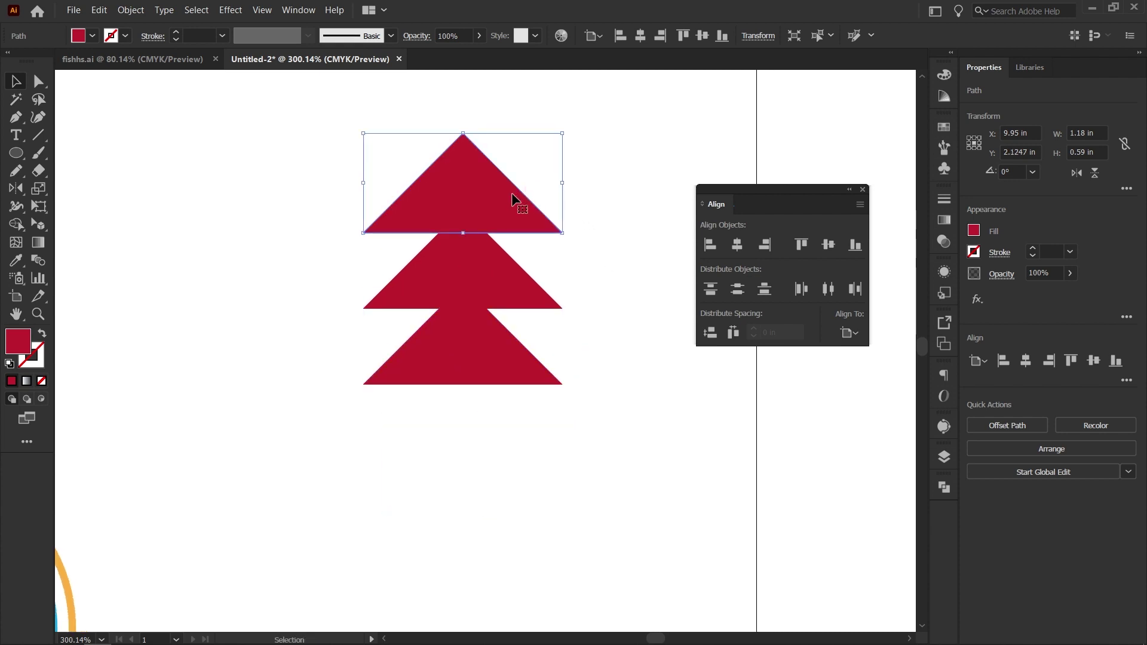
drag(561, 233, 545, 225)
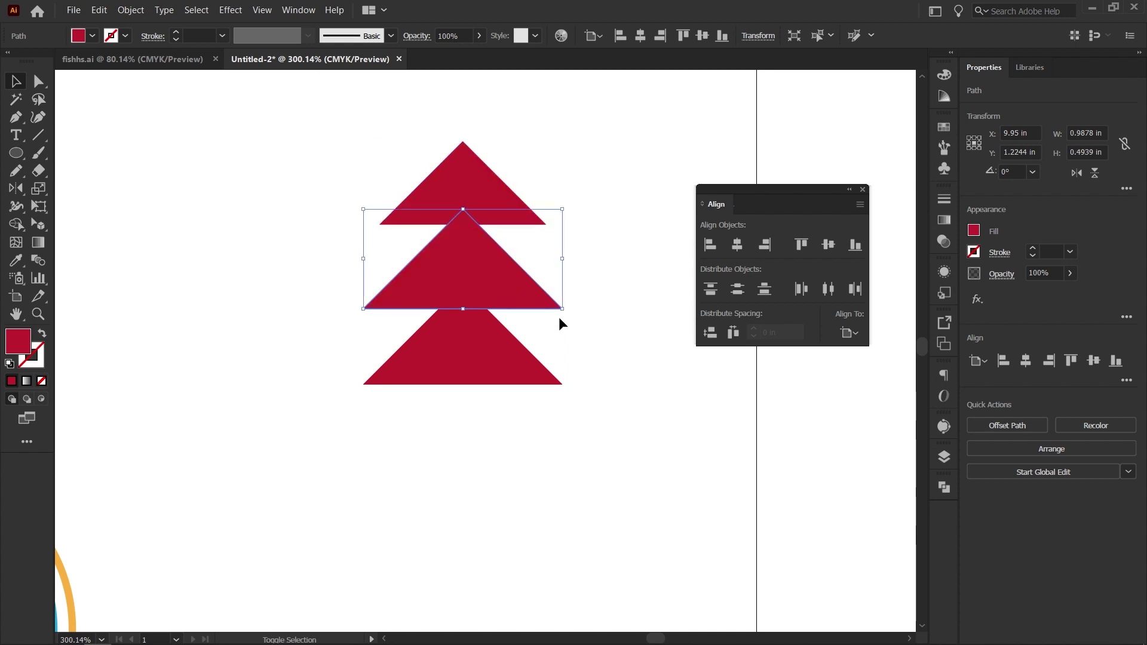
drag(564, 310, 554, 305)
click(543, 359)
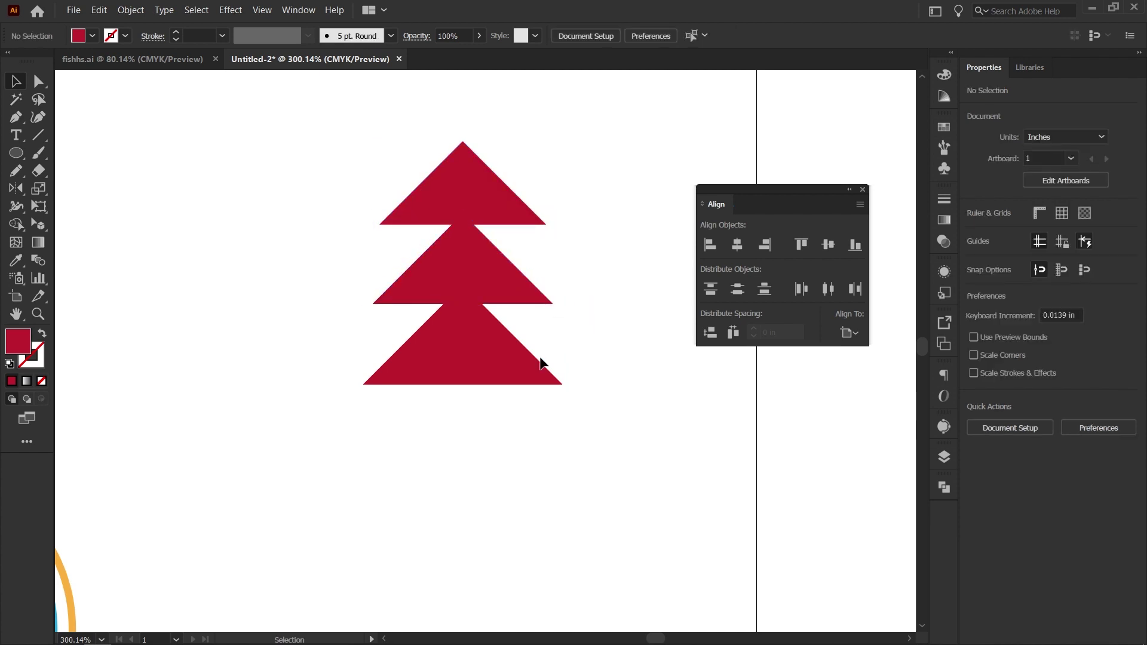
Shrink the top triangle further and bring the three tiers closer together so they overlap more.
click(495, 200)
drag(546, 225, 493, 229)
click(531, 233)
click(574, 271)
drag(520, 306, 499, 373)
click(641, 334)
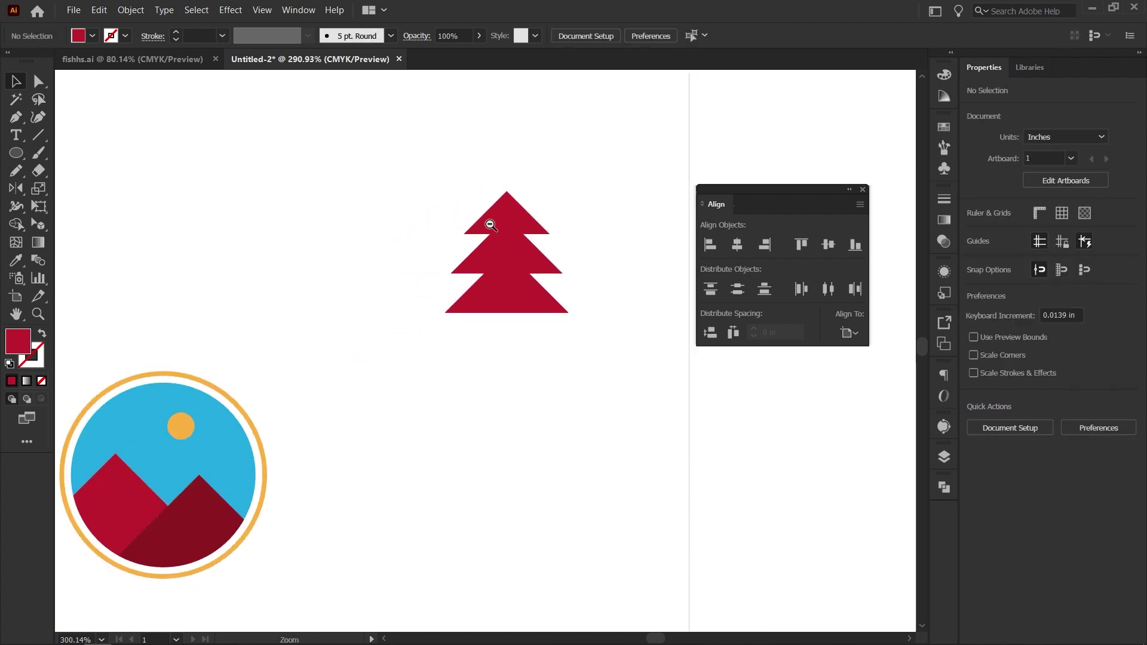
Draw a trunk rectangle about 0.17 in wide by 0.51 in tall and move it up to overlap the bottom triangle's base.
drag(526, 329, 651, 352)
click(15, 155)
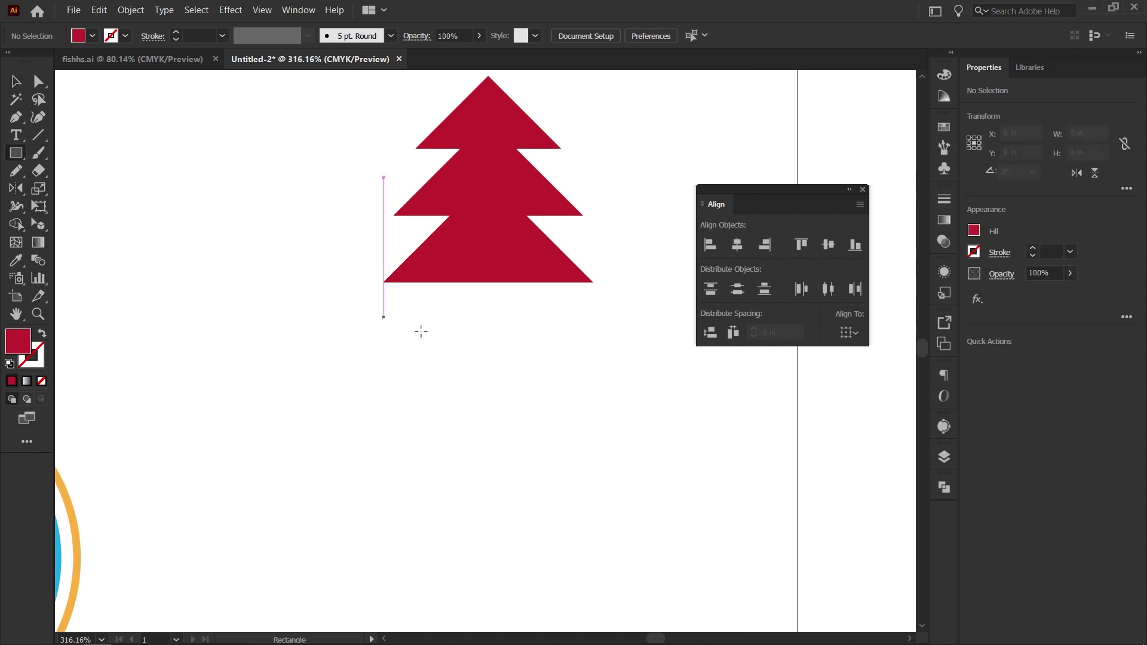
drag(408, 305, 438, 396)
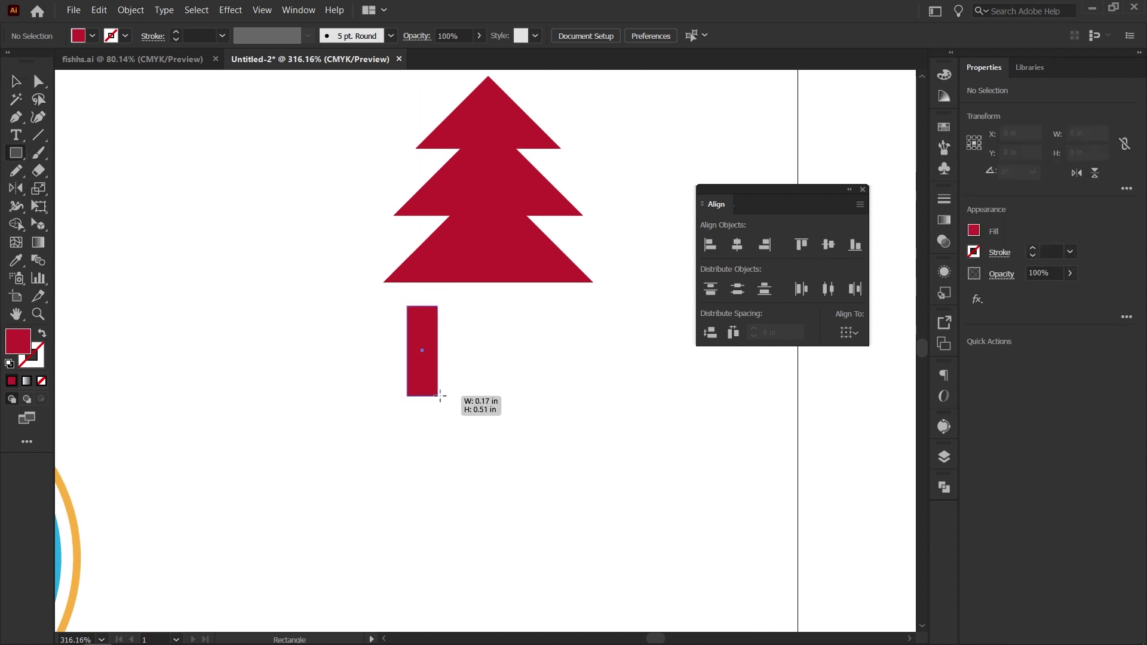
key(v)
click(442, 340)
drag(422, 344, 436, 321)
click(503, 352)
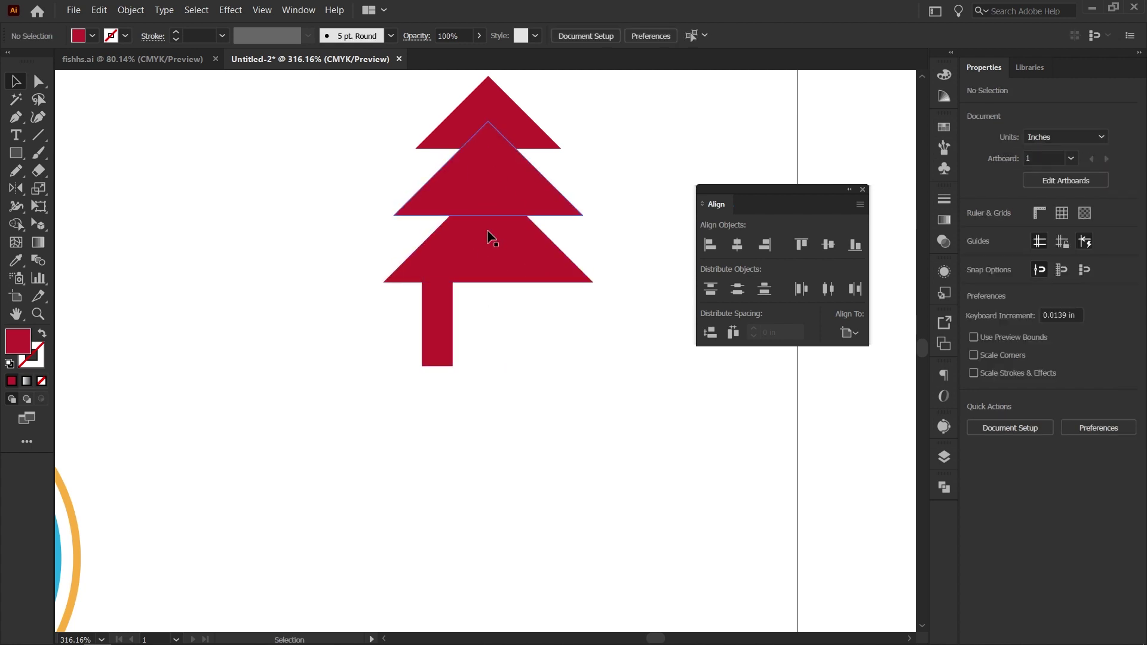
Center the trunk horizontally on the bottom triangle, using that triangle as the key object.
drag(417, 276, 395, 263)
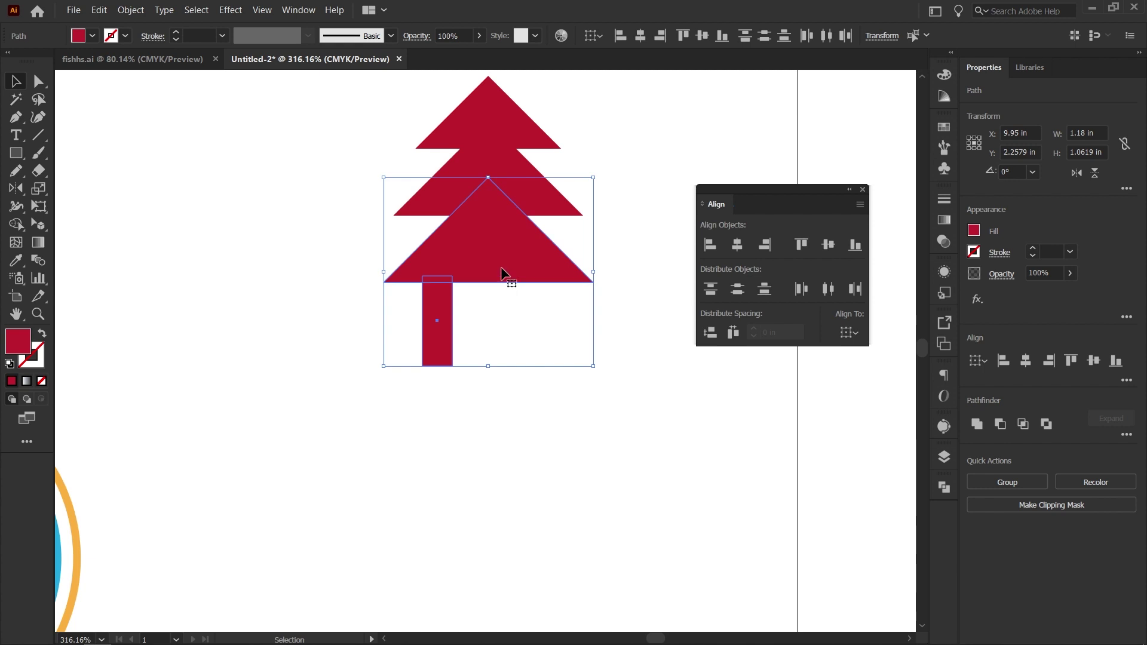
click(516, 228)
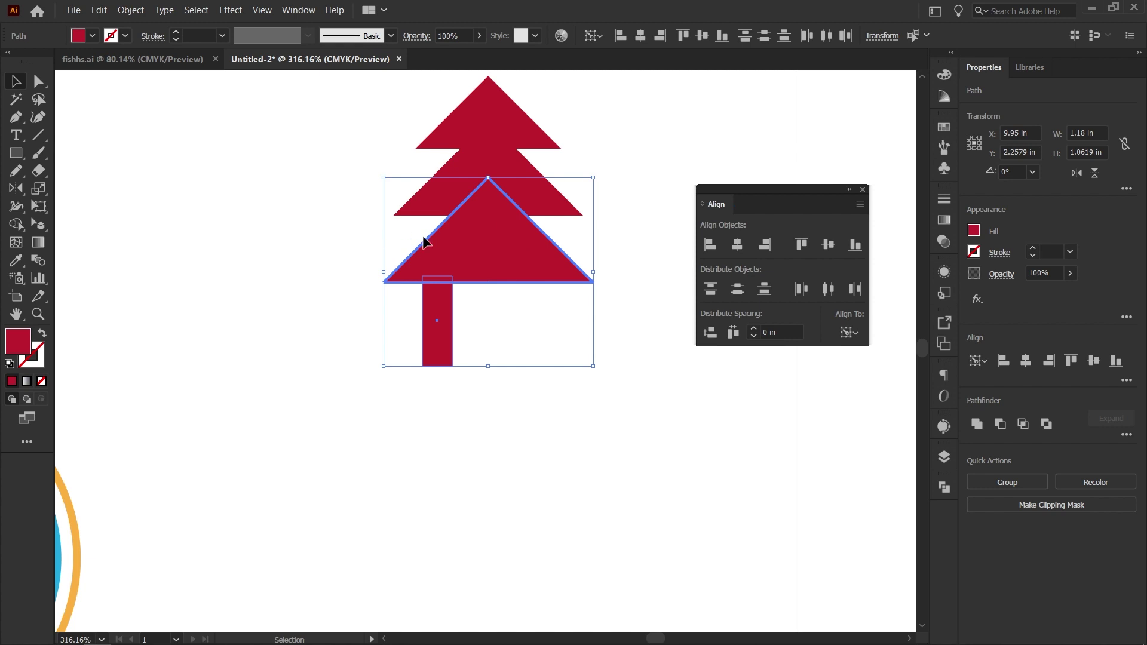
click(739, 248)
click(616, 410)
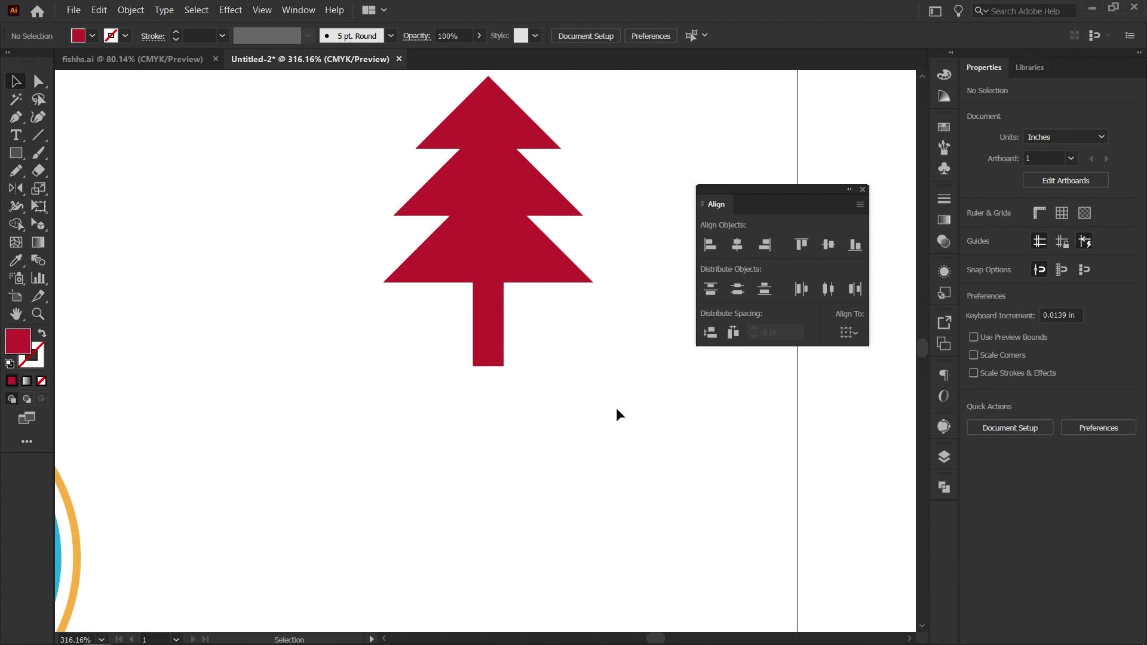
Shorten the tree trunk from its lower end to about 0.39 in tall.
drag(547, 342, 426, 344)
drag(489, 365, 493, 347)
click(532, 367)
Look over the mountain badge beside the pine tree and compare the two drawings.
drag(559, 253, 383, 262)
drag(518, 298, 396, 352)
drag(488, 378, 523, 282)
drag(468, 234, 490, 266)
drag(448, 346, 469, 270)
drag(427, 305, 453, 324)
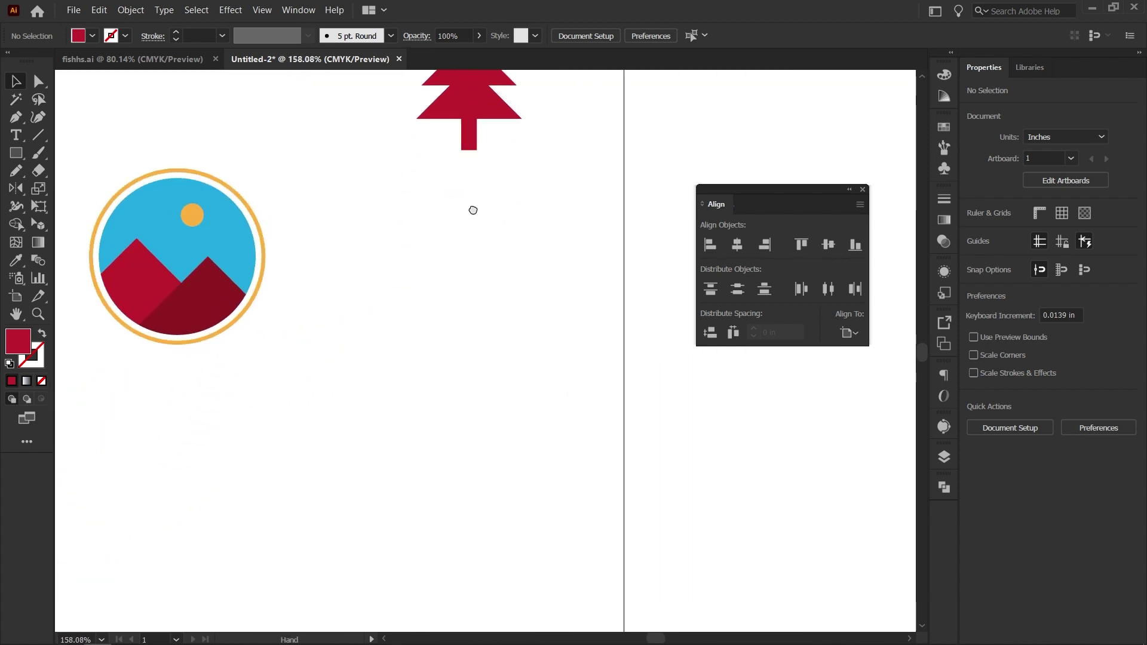
drag(472, 210, 421, 453)
drag(429, 263, 497, 269)
drag(345, 274, 386, 282)
Draw a circle about 0.55 in across above and to the left of the tree's tip with the Ellipse tool.
click(17, 153)
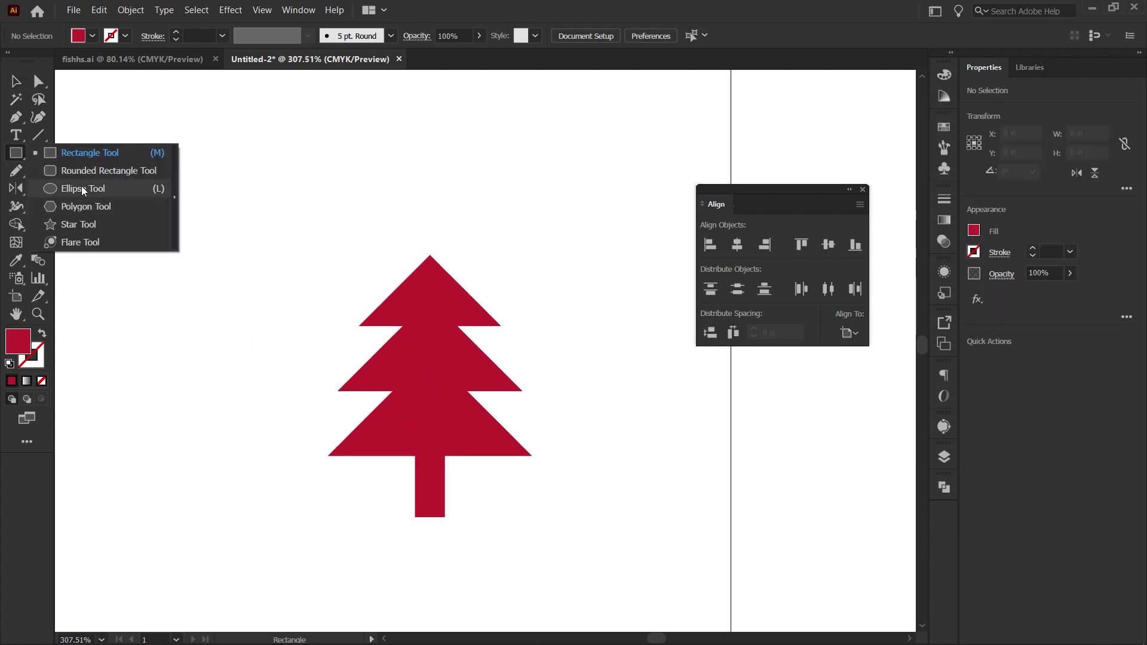
click(81, 187)
drag(279, 198, 345, 294)
key(v)
drag(240, 201, 339, 244)
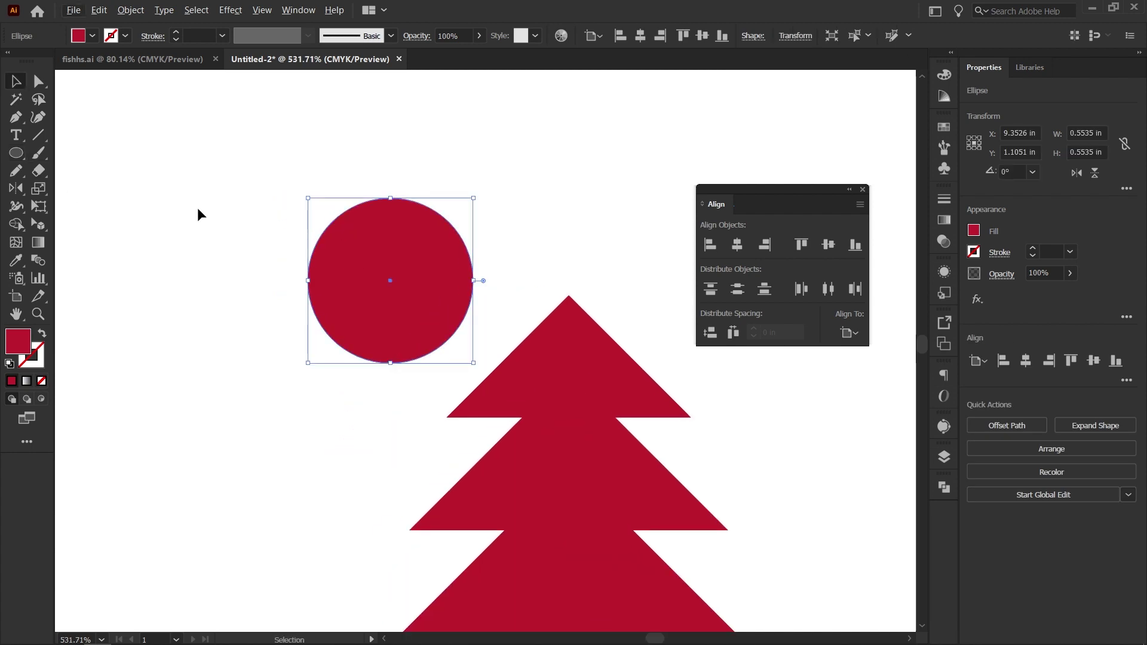
Duplicate the circle slightly up and to the right, and subtract the copy with Minus Front to leave a crescent moon.
drag(371, 313, 405, 281)
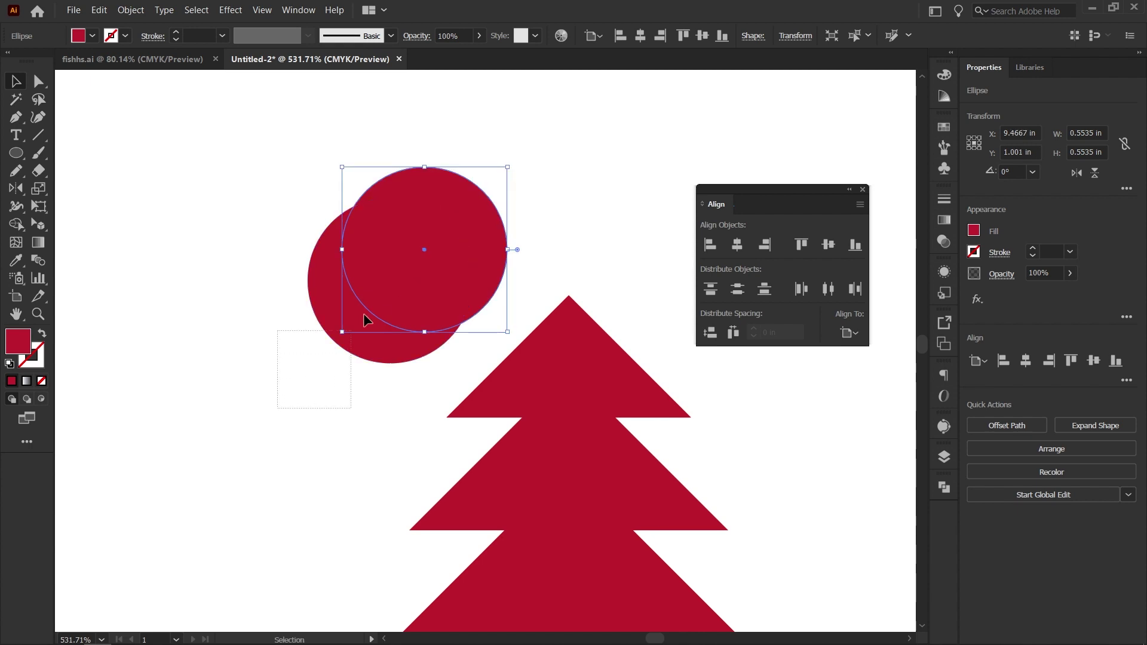
drag(366, 321, 358, 299)
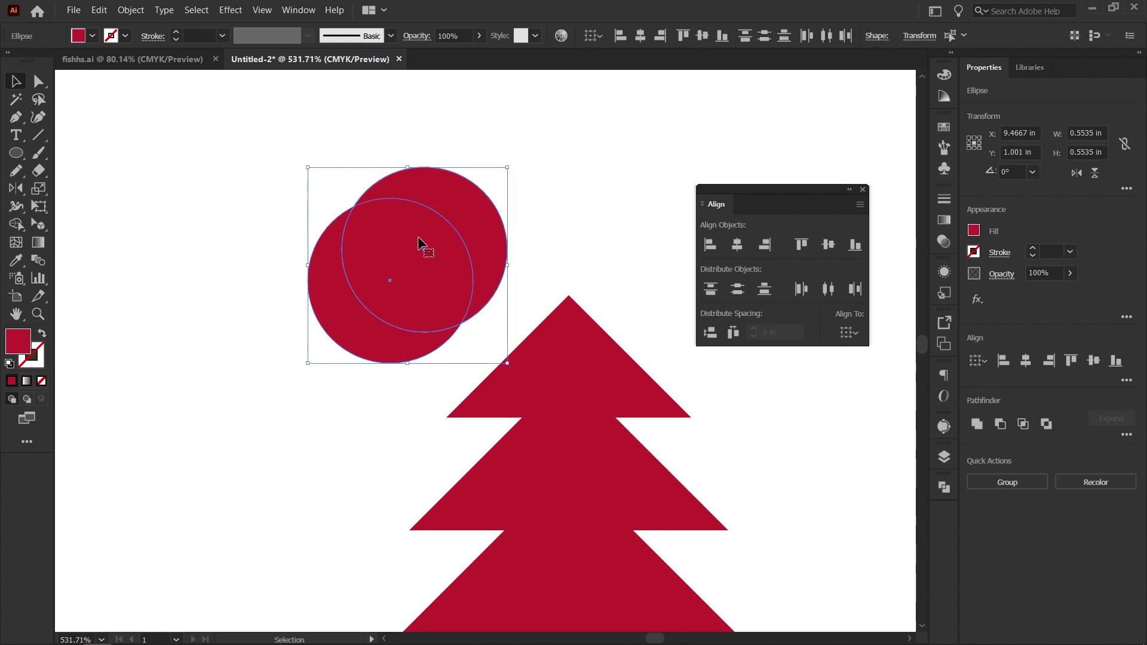
click(999, 426)
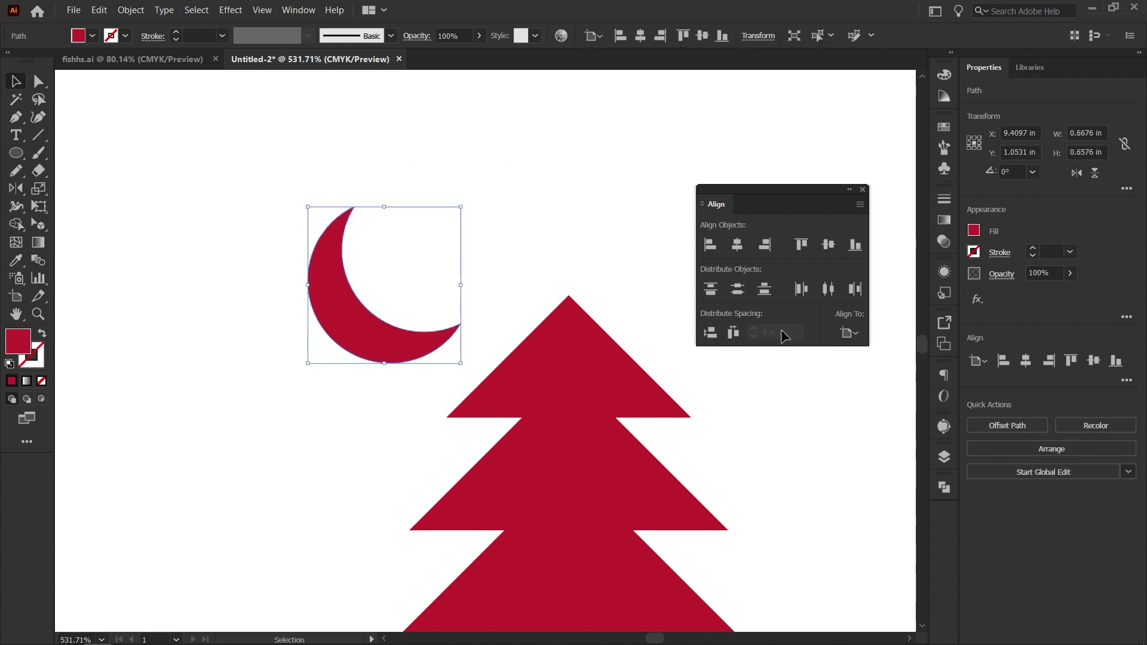
click(535, 223)
Rotate the crescent moon slightly clockwise beside the tree's tip.
key(z)
drag(472, 217, 164, 220)
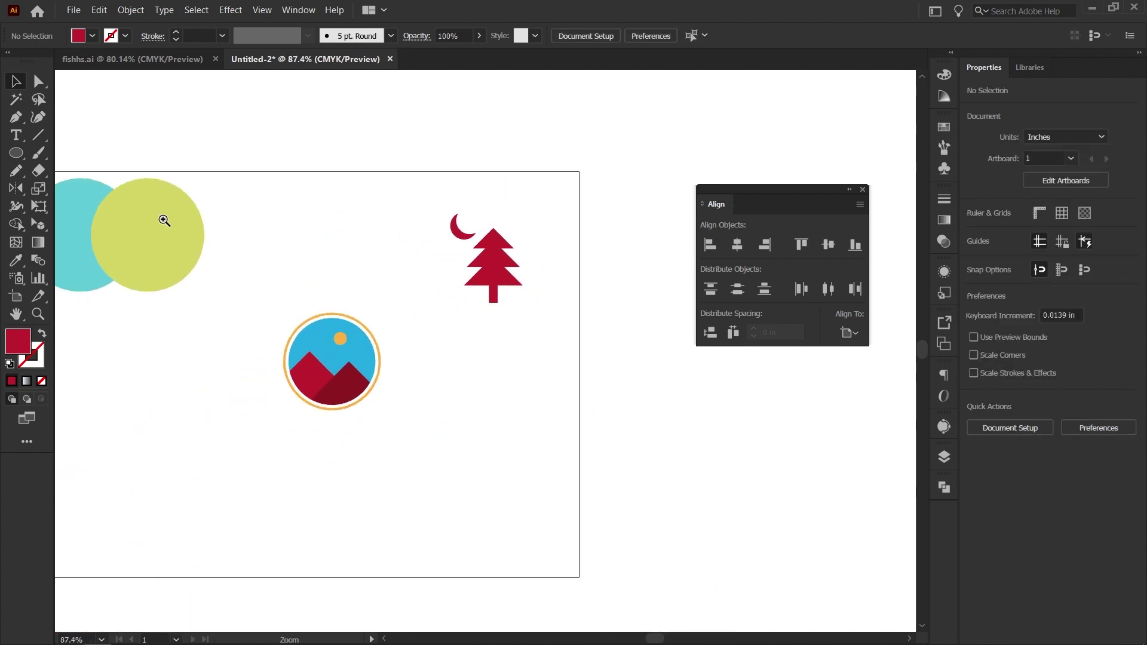
drag(436, 219, 597, 249)
key(v)
click(494, 253)
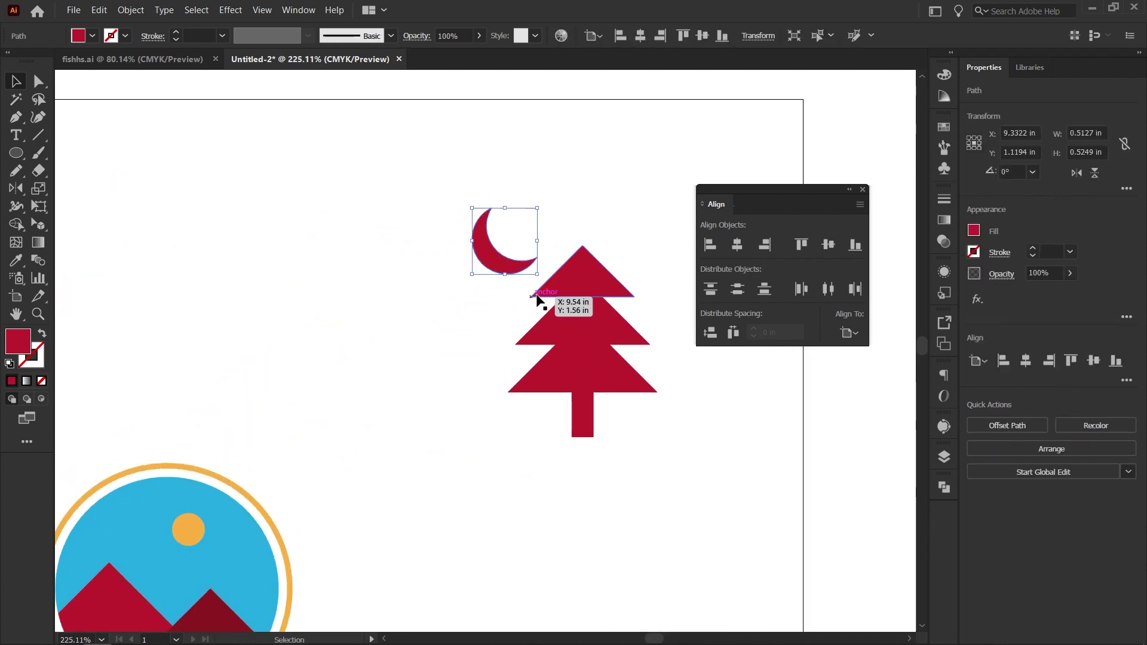
drag(542, 281, 525, 288)
click(475, 326)
key(ctrl+space)
drag(442, 272, 602, 324)
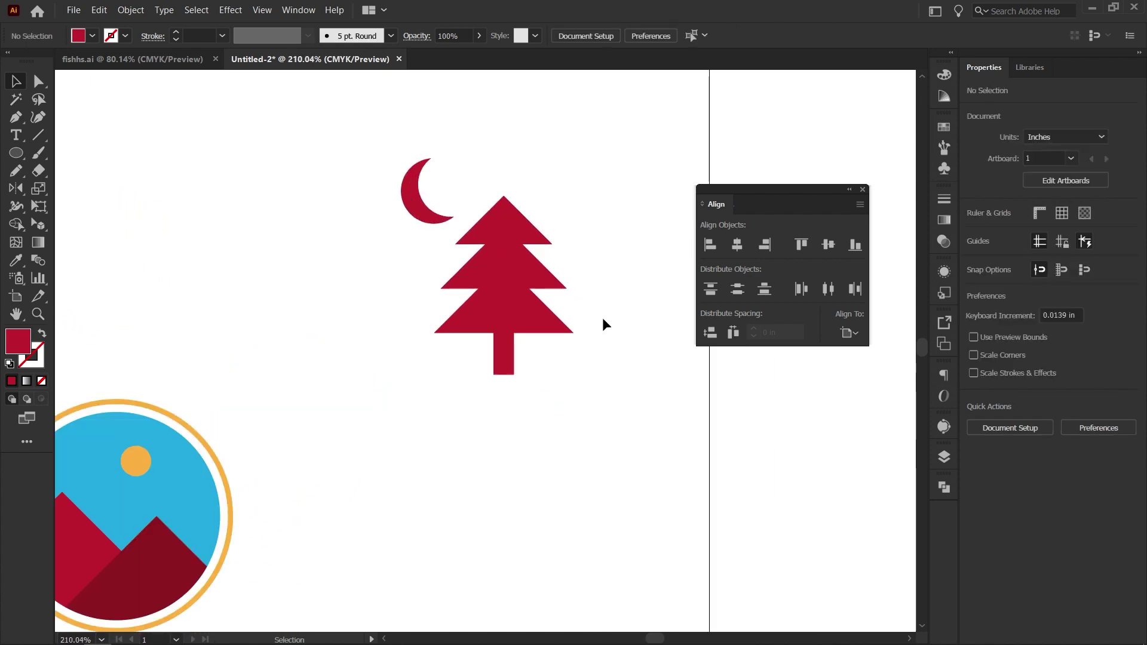
Fill the tree's top triangle with light green and the middle triangle with a medium green swatch.
click(513, 309)
alt+scroll(589, 281, up, 2)
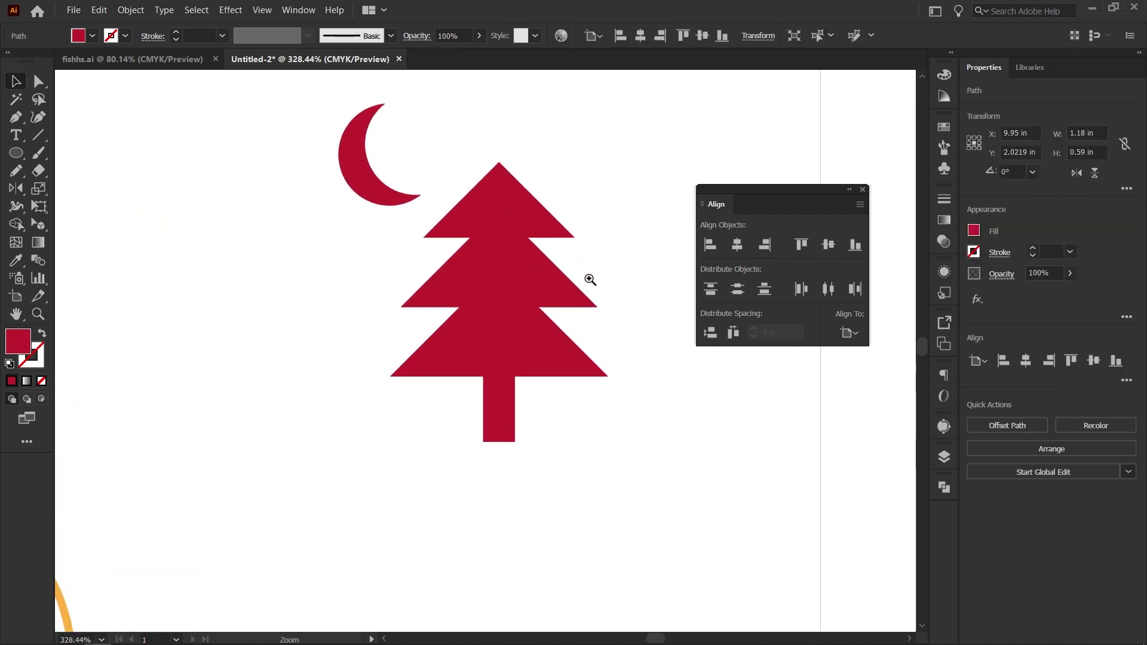
click(512, 209)
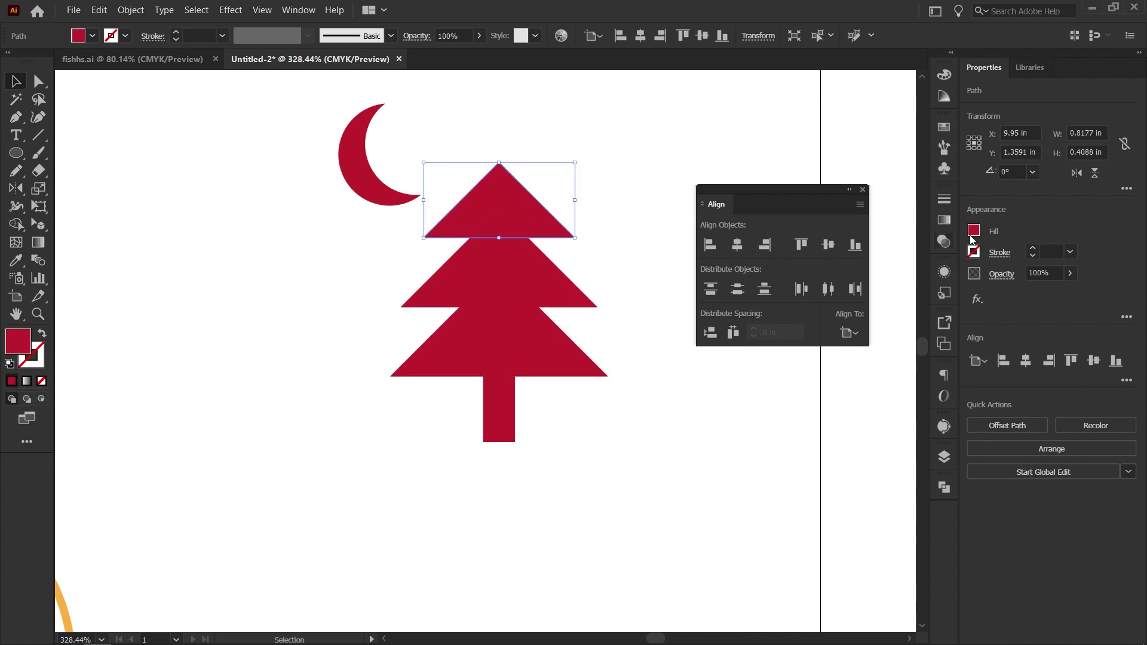
click(974, 230)
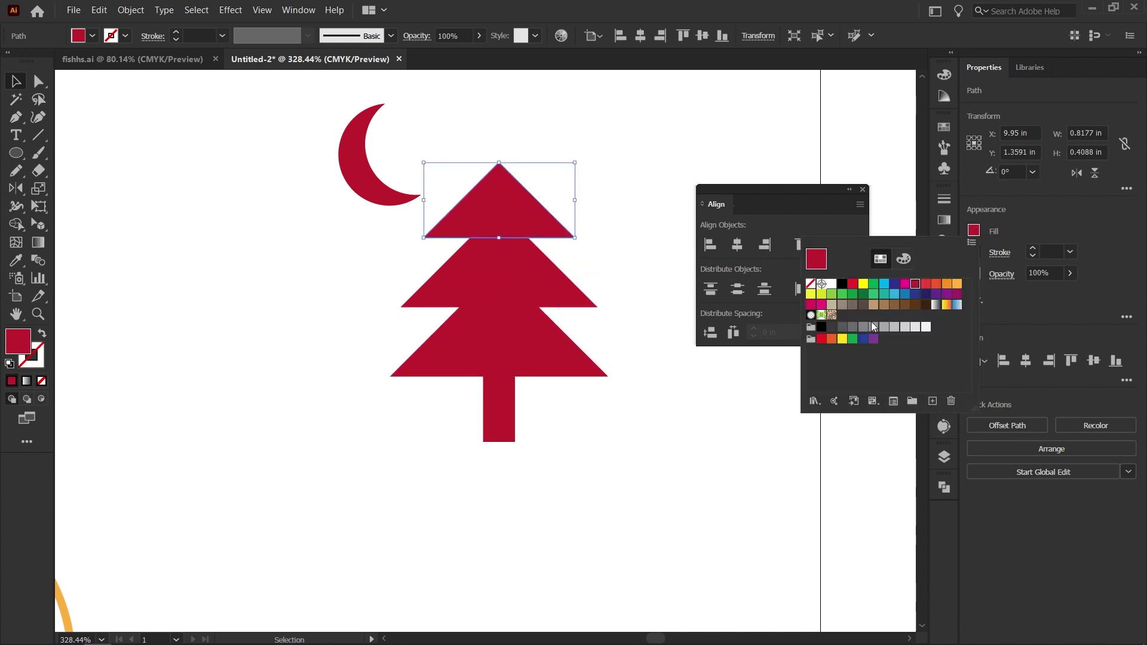
click(842, 295)
click(542, 271)
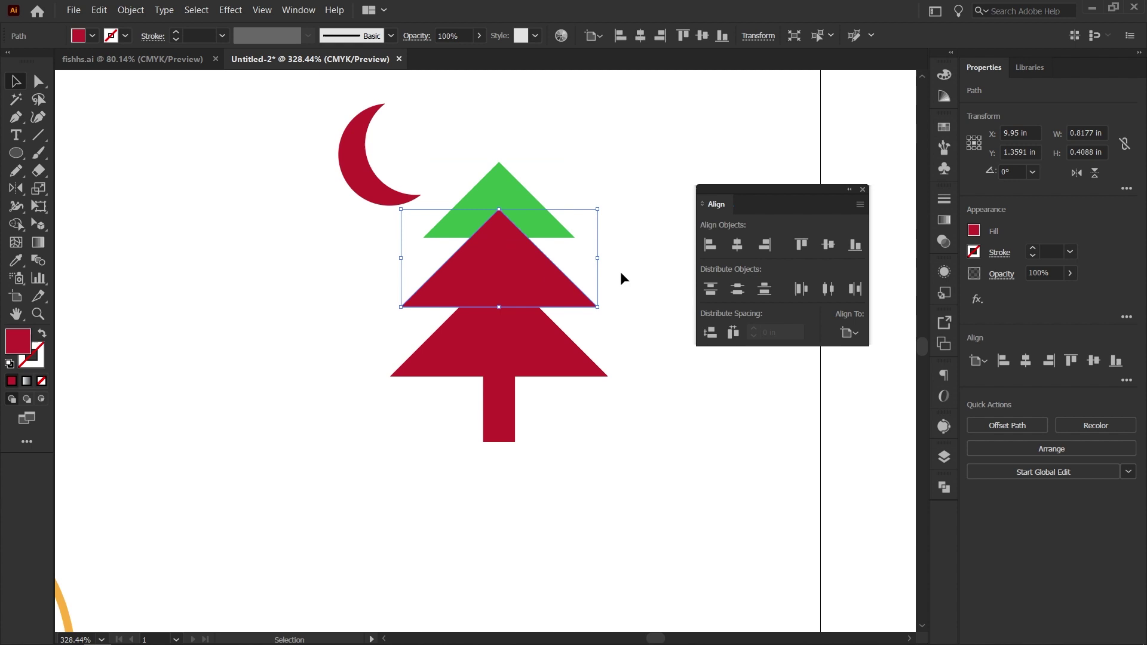
click(973, 233)
click(852, 296)
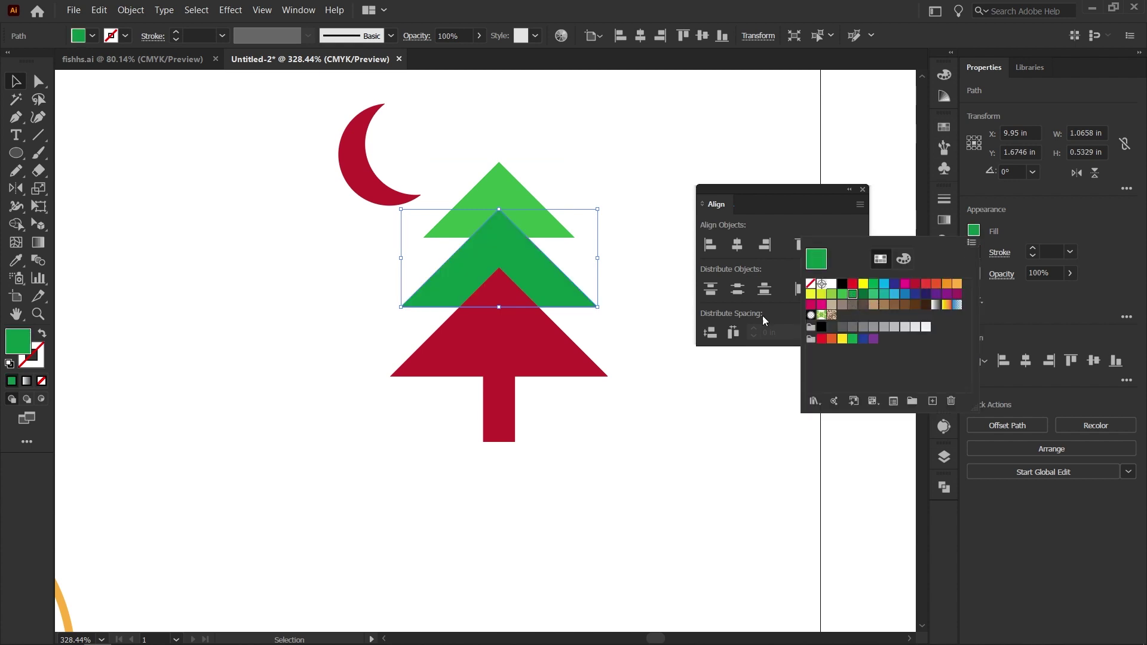
Fill the bottom triangle with dark green and copy that colour onto the trunk with the Eyedropper.
click(538, 358)
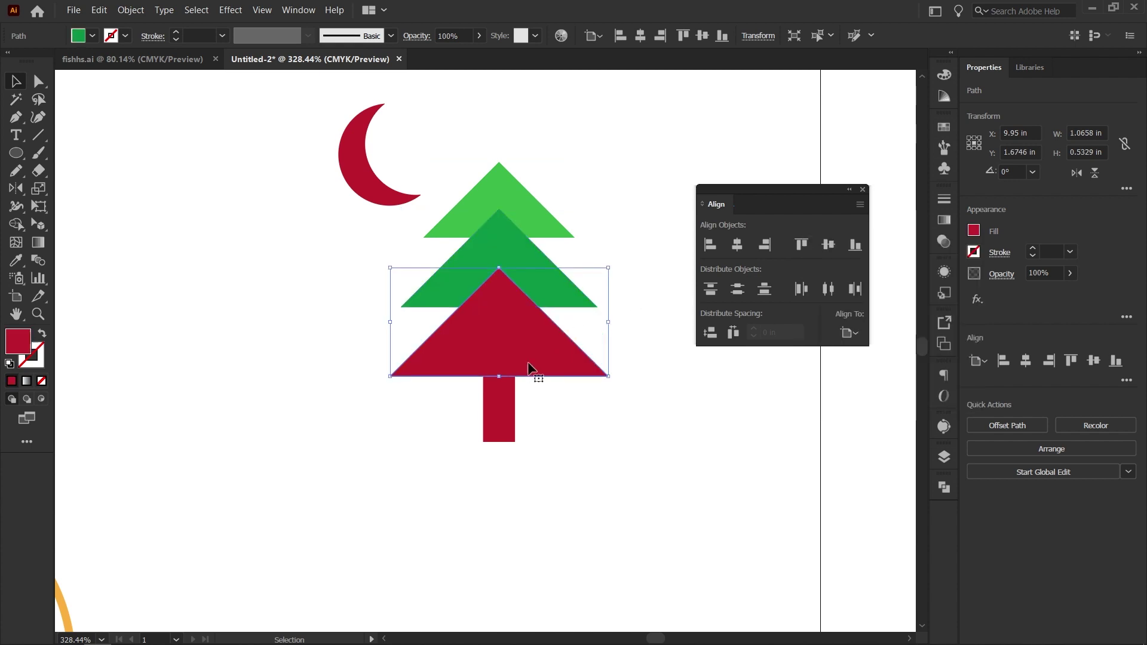
click(974, 231)
click(866, 300)
click(597, 424)
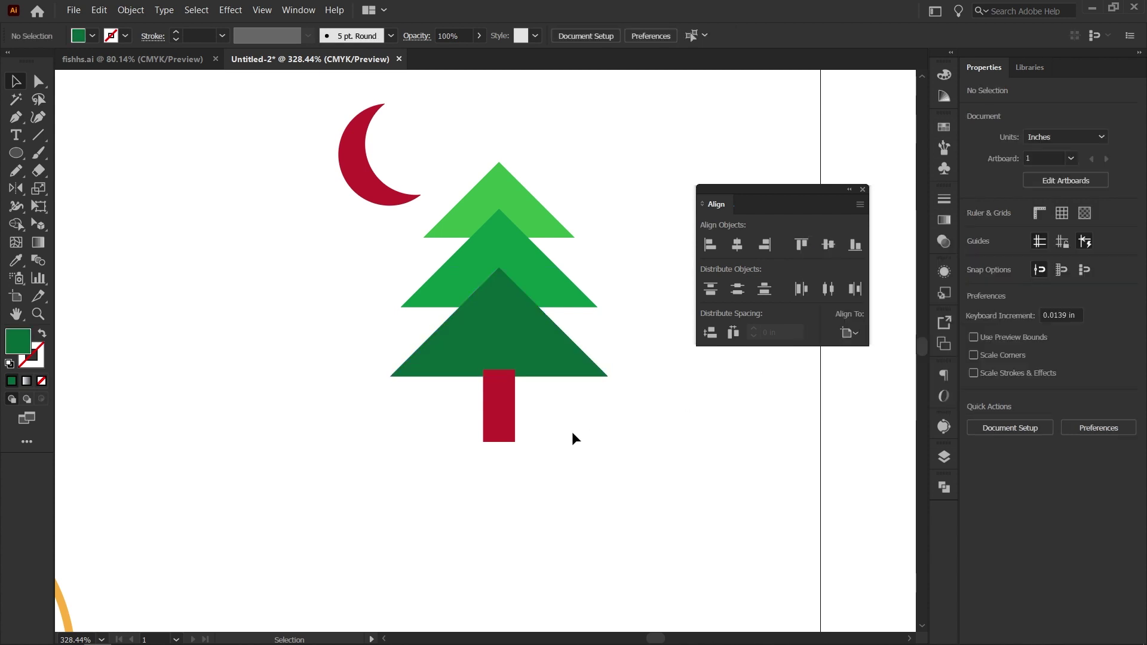
click(498, 418)
key(i)
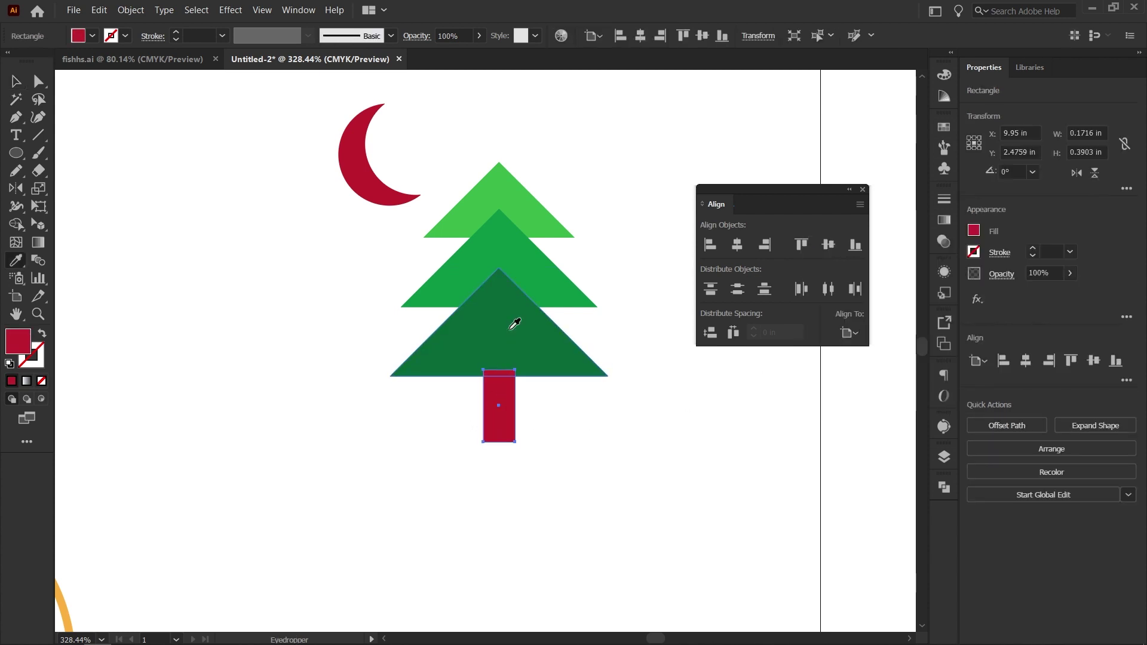
click(511, 327)
key(v)
click(625, 432)
Bring the light green top triangle to the front of the tree stack.
drag(471, 371, 471, 369)
right_click(503, 353)
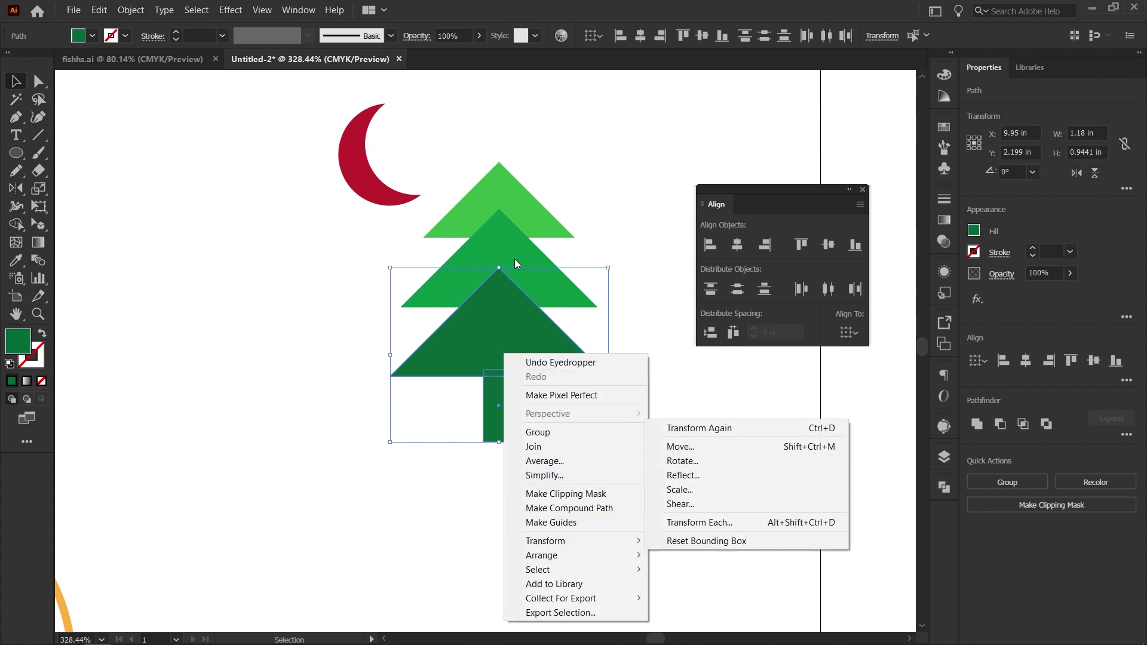
click(518, 180)
click(517, 181)
right_click(496, 190)
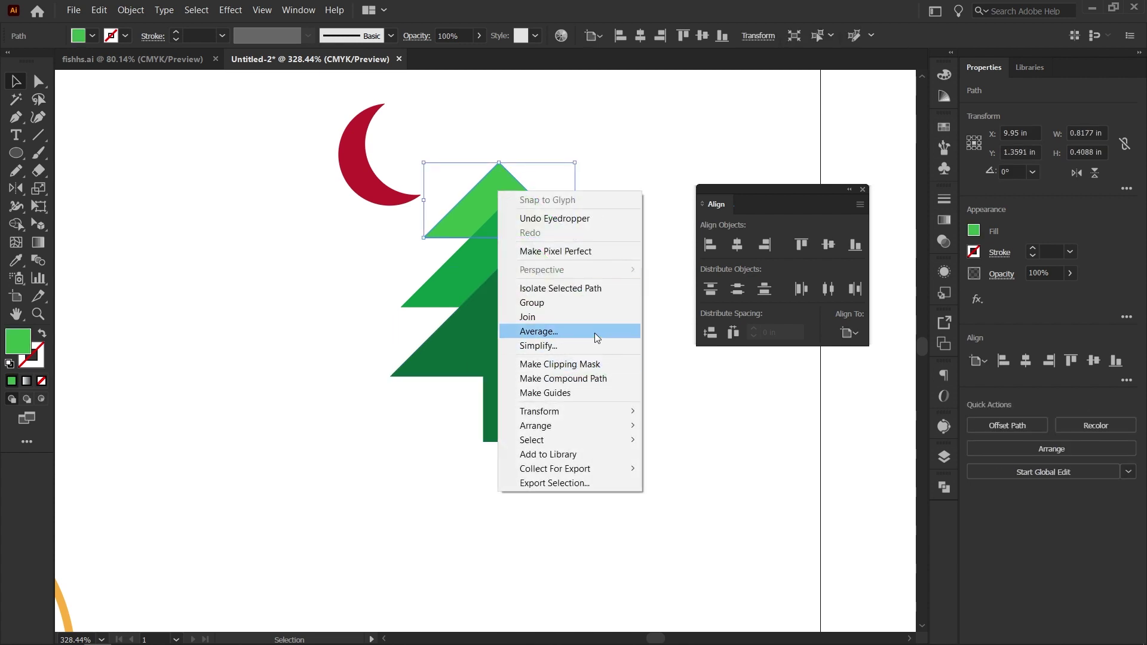
mouse_move(607, 423)
click(697, 430)
click(681, 371)
Bring the middle triangle forward so it sits above the bottom triangle but beneath the top one.
right_click(535, 274)
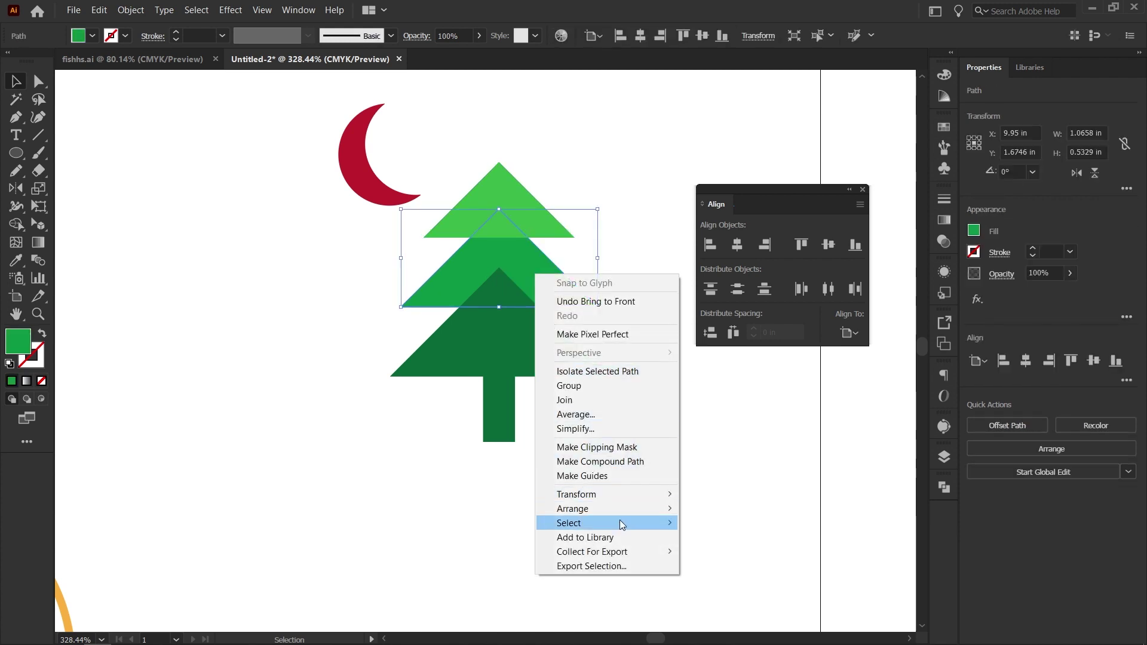
mouse_move(616, 509)
click(769, 525)
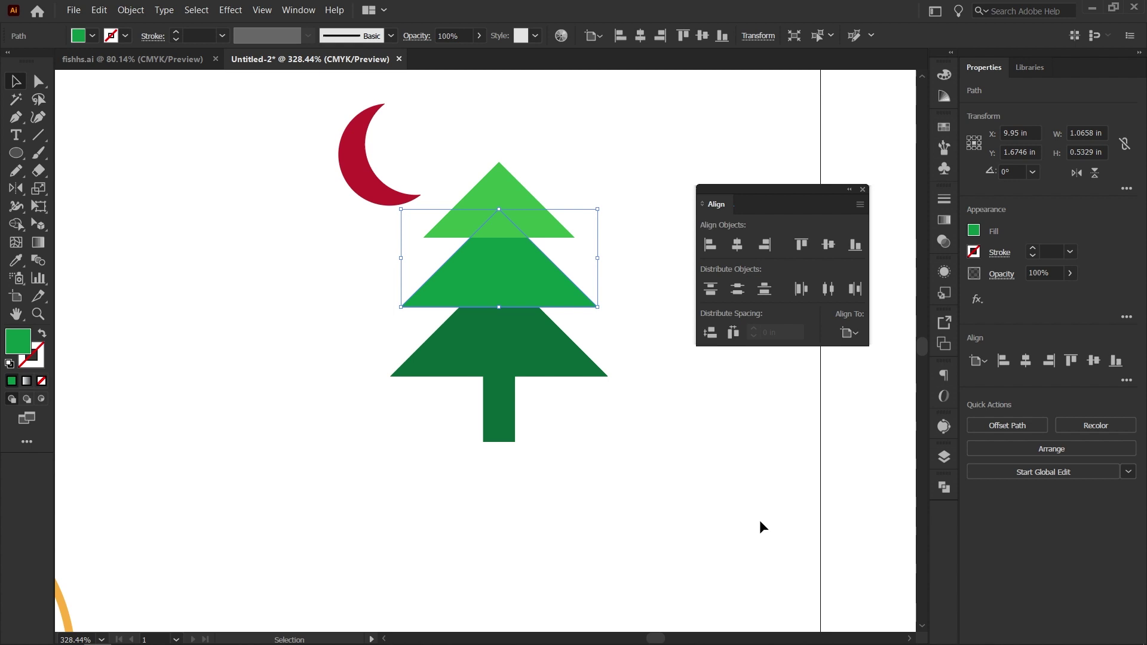
click(687, 436)
drag(529, 222, 271, 205)
drag(546, 287, 565, 289)
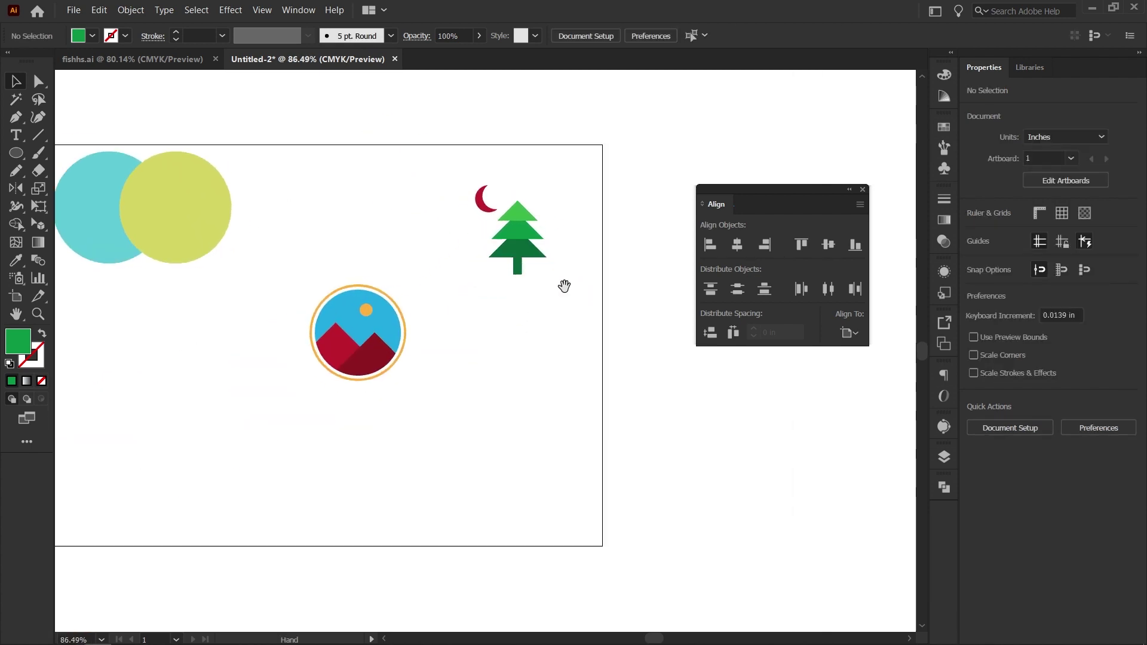